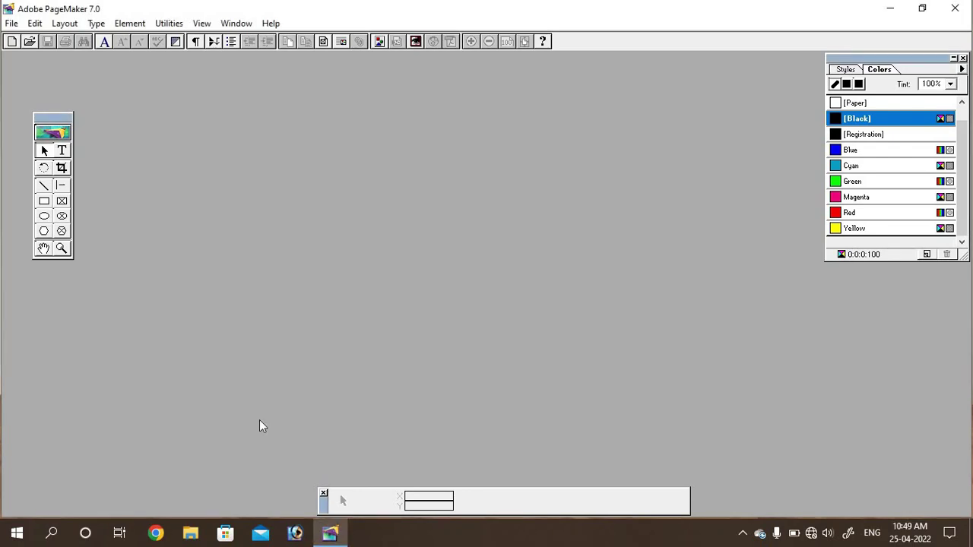
Step: Create a new A4 document in Wide orientation with all four margins set to 0
left_click(12, 42)
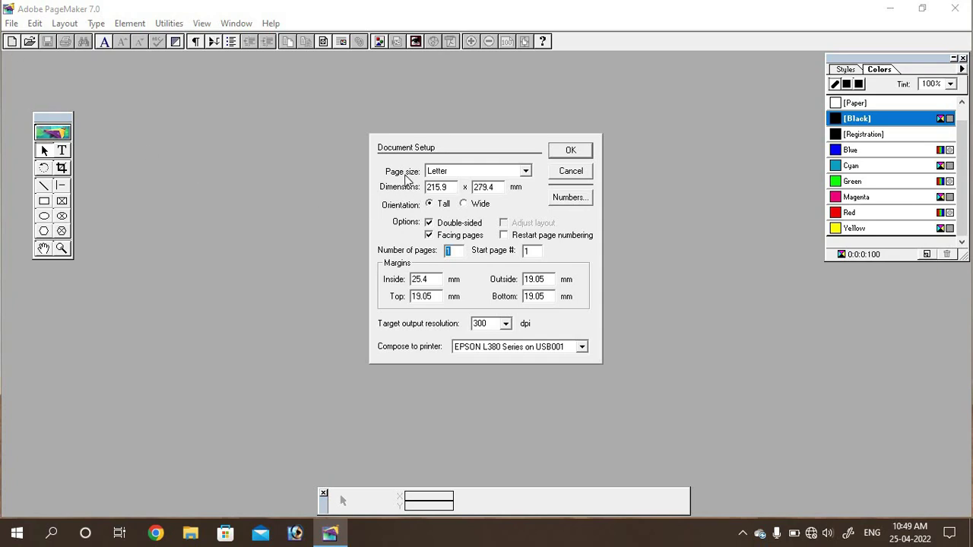
left_click(524, 172)
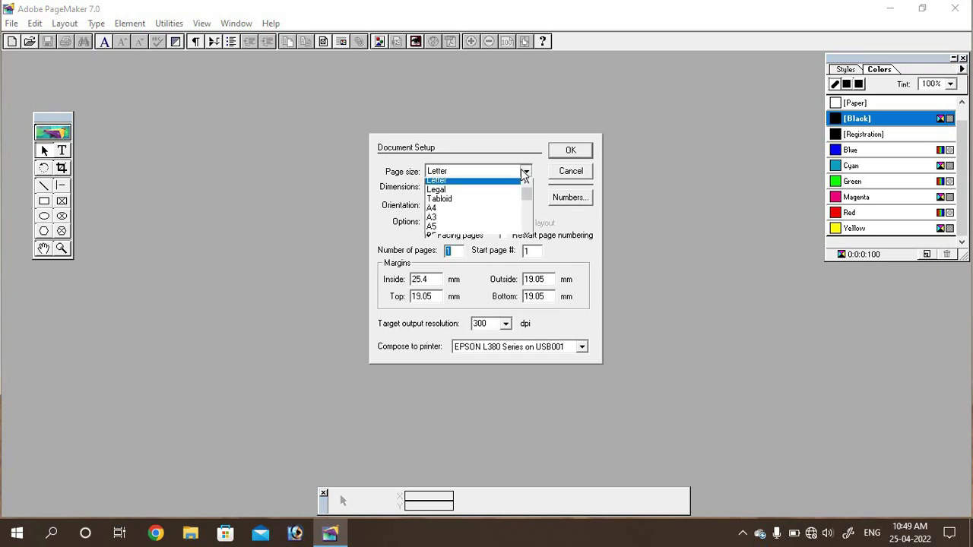
left_click(434, 208)
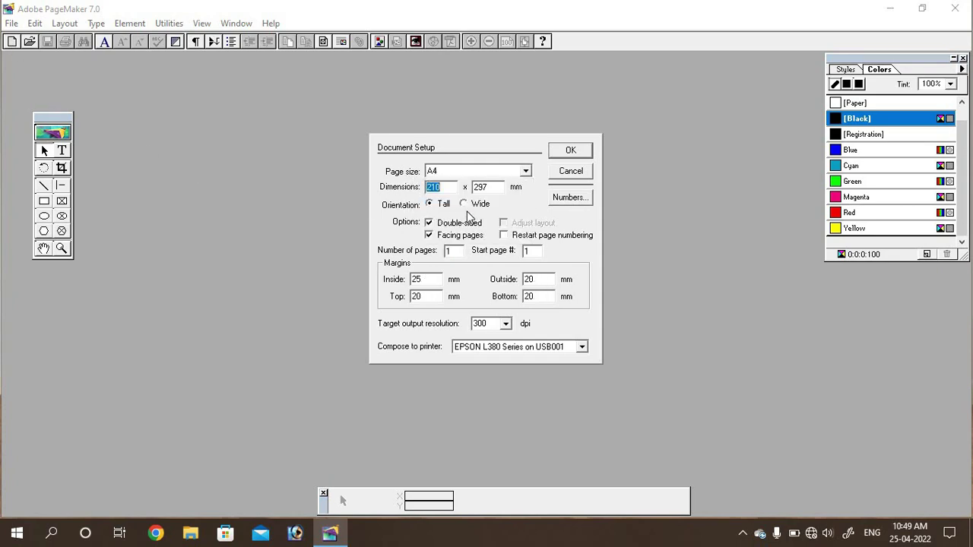
left_click(463, 204)
left_click_drag(422, 278, 395, 283)
type("0")
key("Tab")
type("0")
key("Tab")
type("0")
key("Tab")
type("0")
left_click(569, 153)
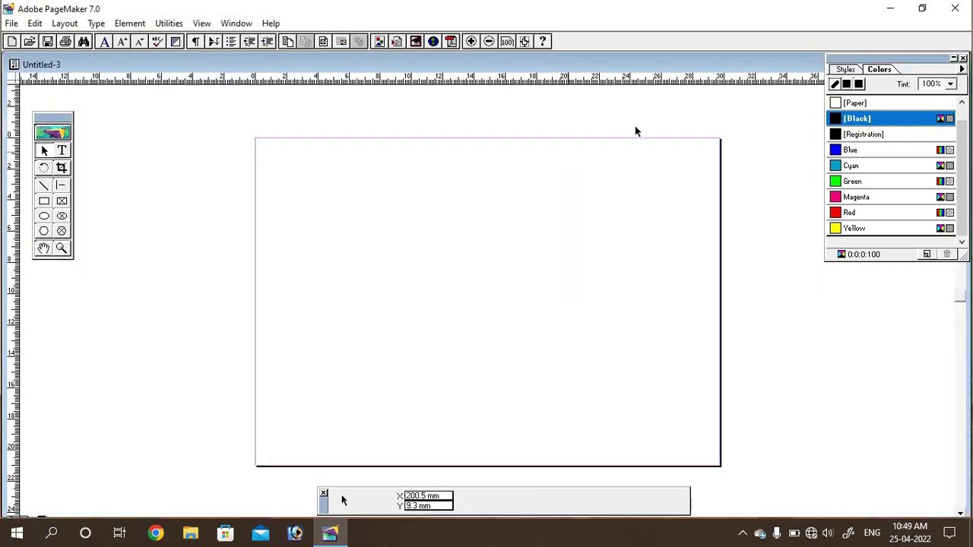
Step: Maximize the Untitled-3 window and glance through the View menu without changing anything
double_click(748, 61)
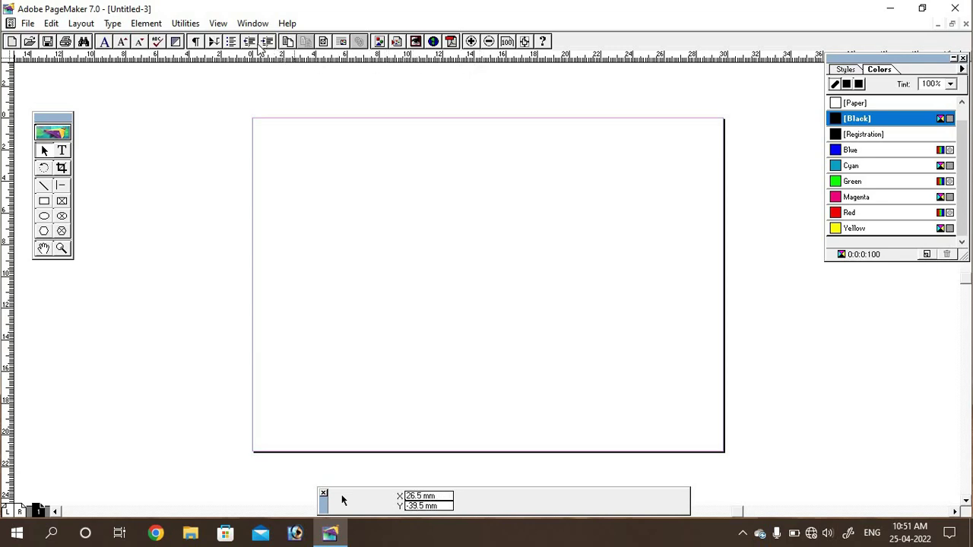
left_click(216, 29)
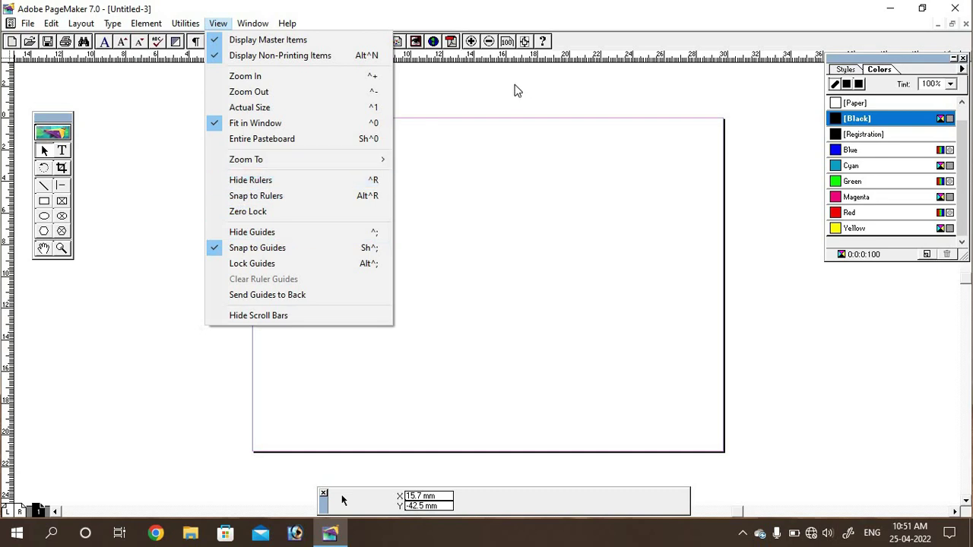
left_click(457, 112)
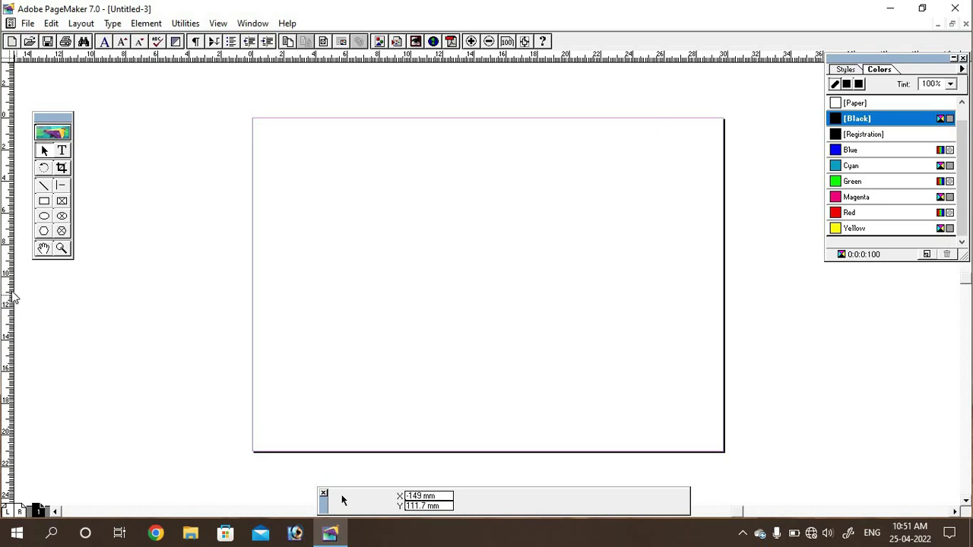
Step: Place a vertical ruler guide at the page centre (about 149 mm) and fit the page in the window
mouse_move(11, 298)
left_mouse_down()
mouse_move(266, 302)
mouse_move(488, 276)
left_mouse_up()
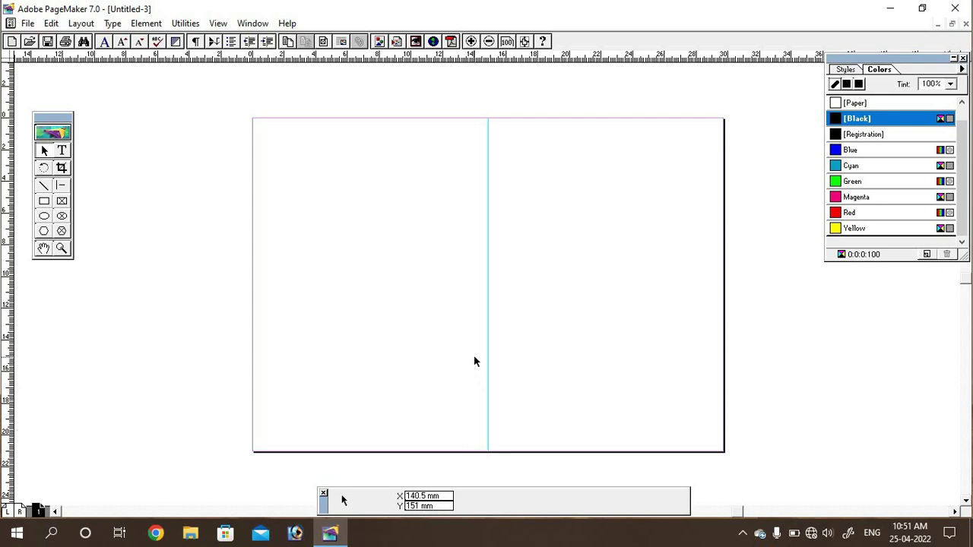
key("ctrl+0")
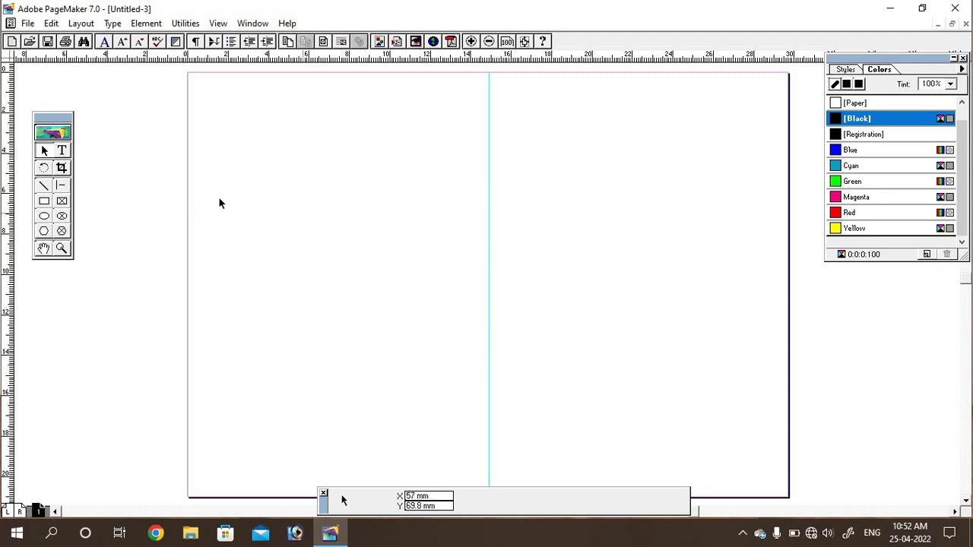
left_click(44, 204)
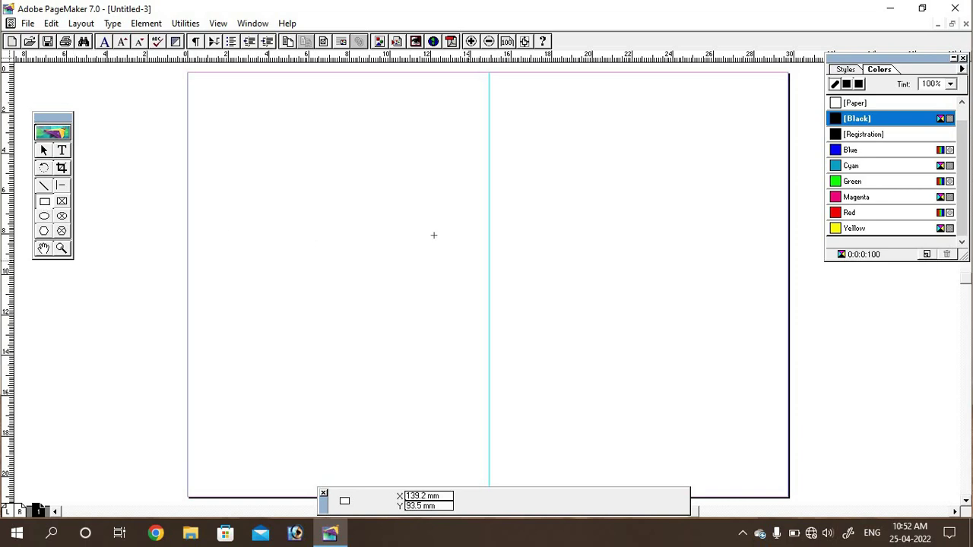
left_click_drag(191, 182, 489, 246)
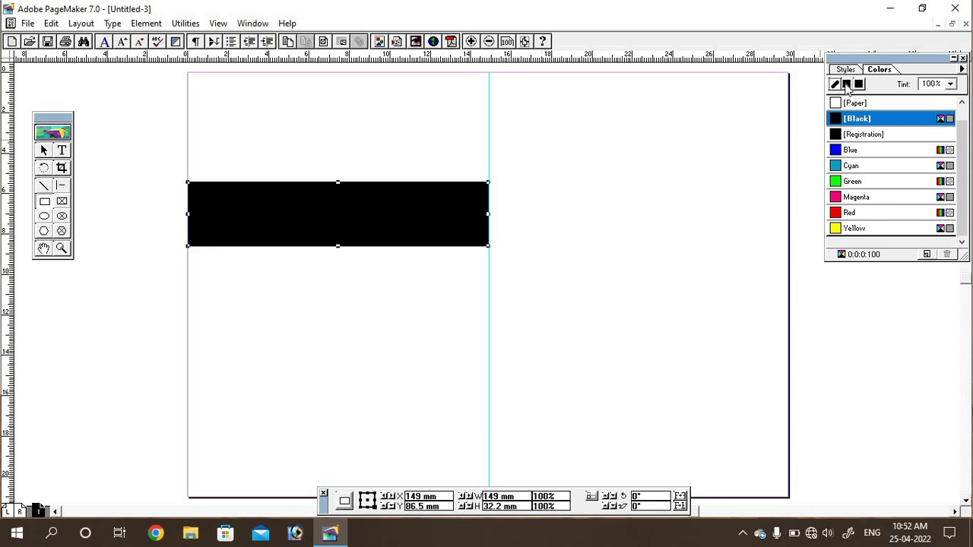
left_click(854, 103)
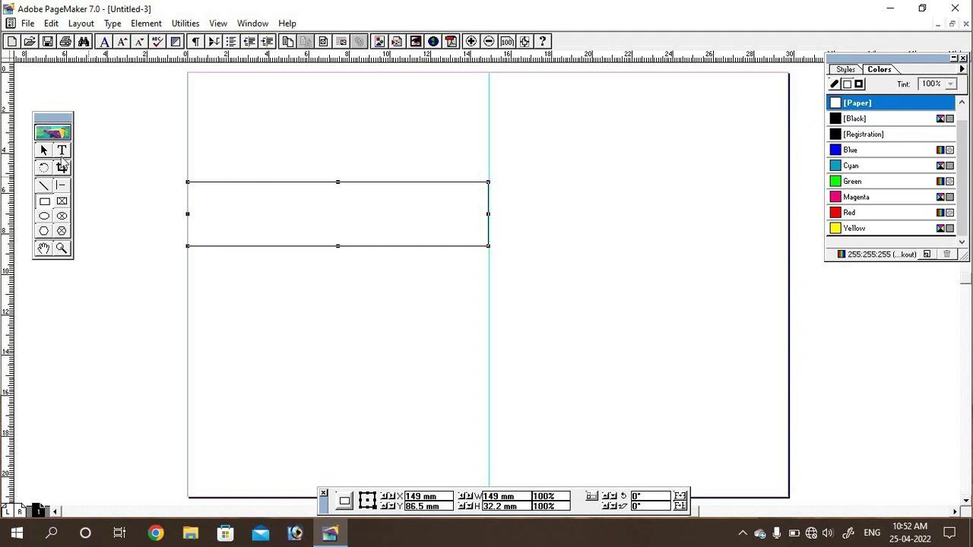
left_click(44, 149)
left_click(144, 175)
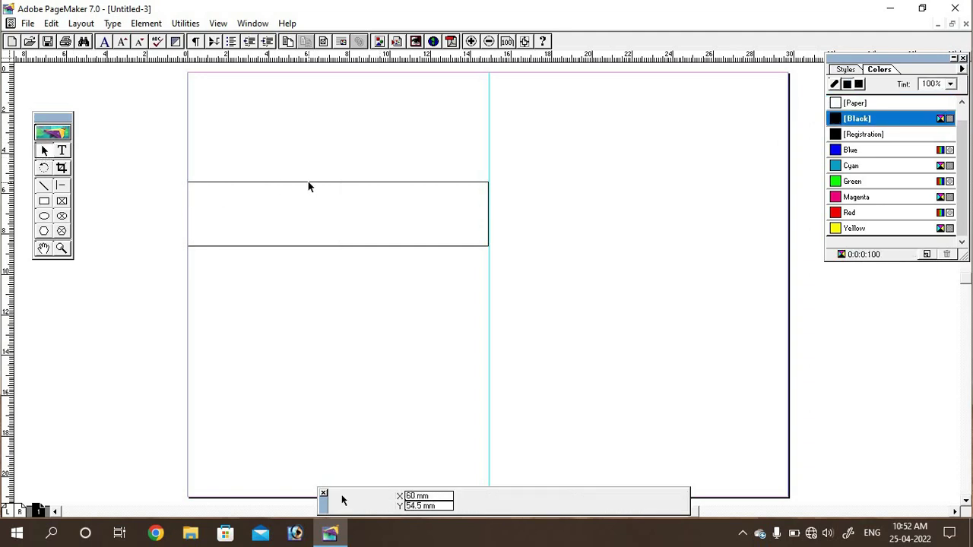
left_click(308, 183)
mouse_move(306, 185)
left_mouse_down()
mouse_move(606, 189)
mouse_move(606, 180)
left_mouse_up()
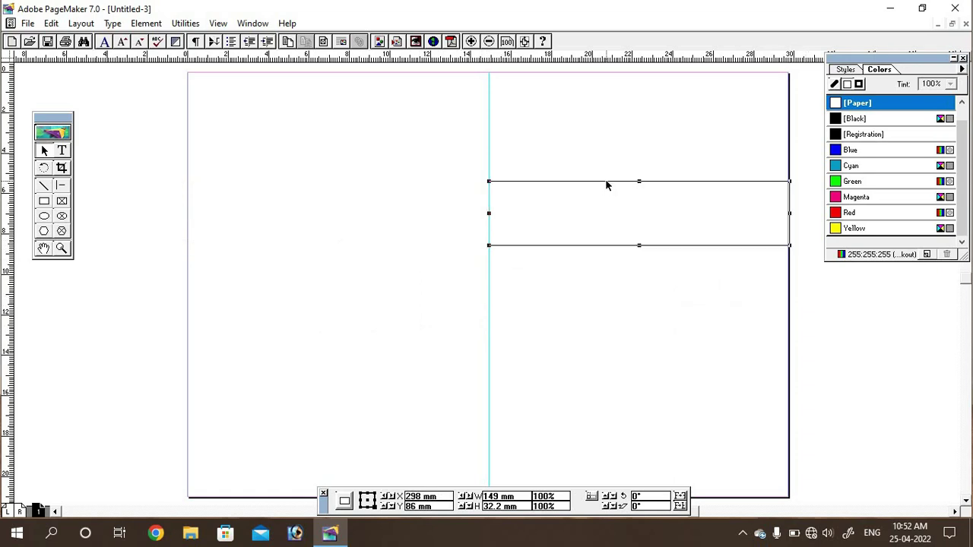
key("Delete")
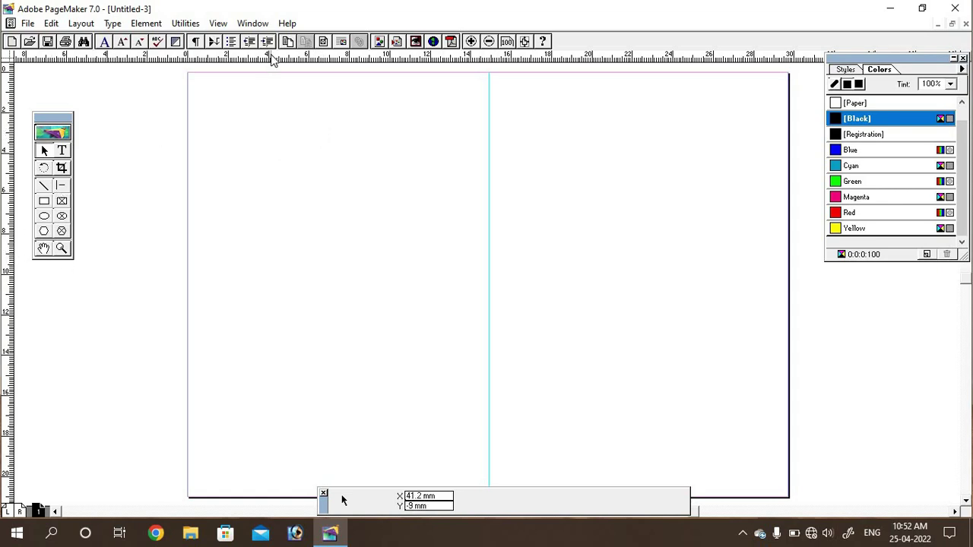
Step: Add horizontal guides near the page top (about 10 mm) and bottom (about 203.5 mm)
left_click_drag(286, 58, 282, 84)
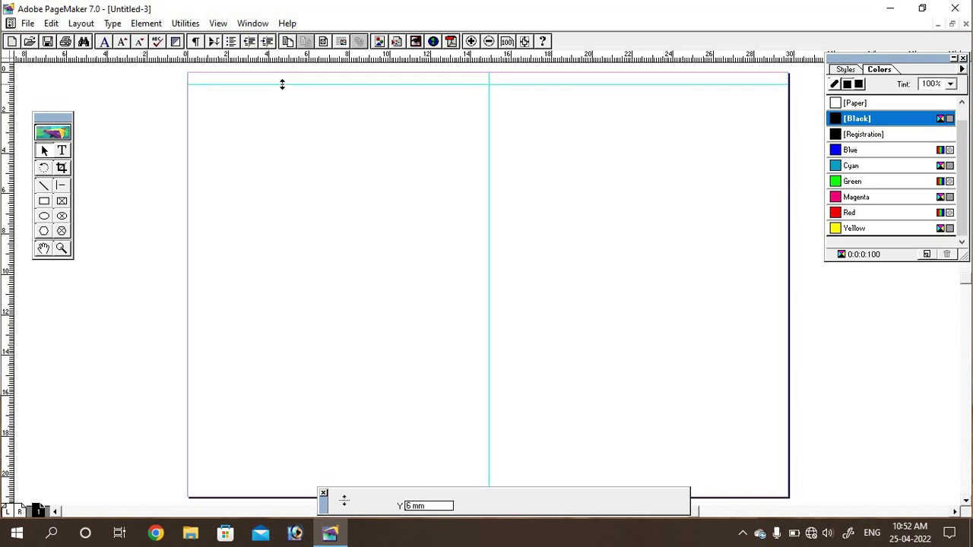
left_click_drag(282, 84, 280, 99)
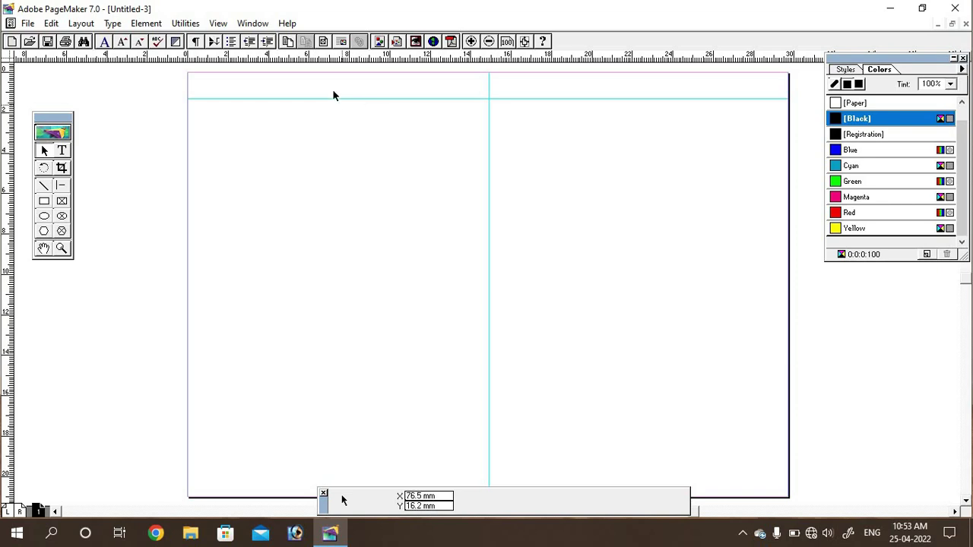
left_click_drag(334, 61, 299, 480)
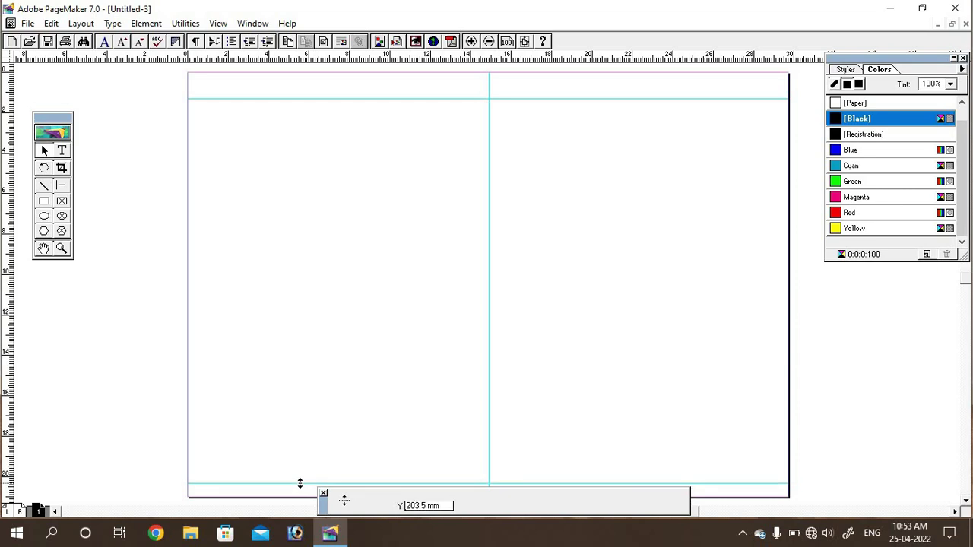
left_click_drag(298, 480, 298, 483)
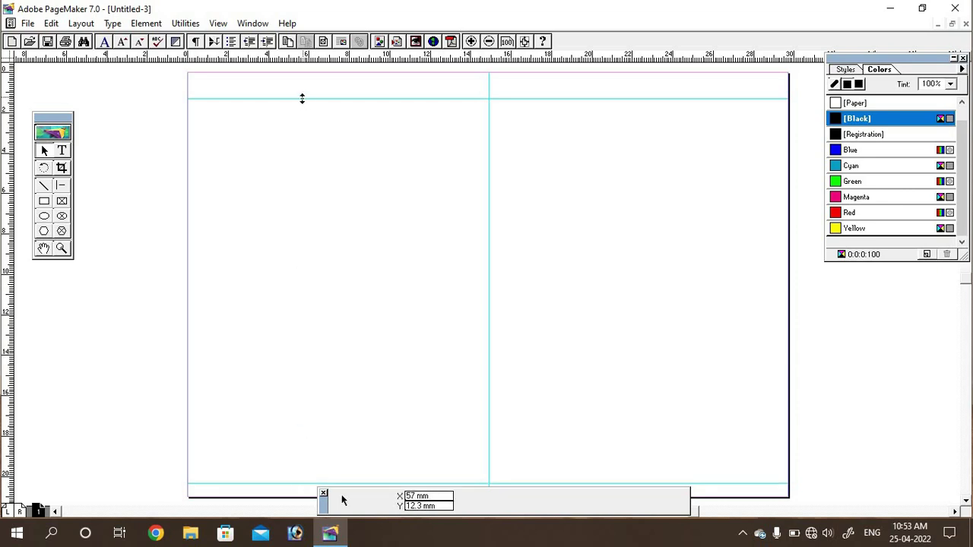
left_click_drag(302, 96, 301, 108)
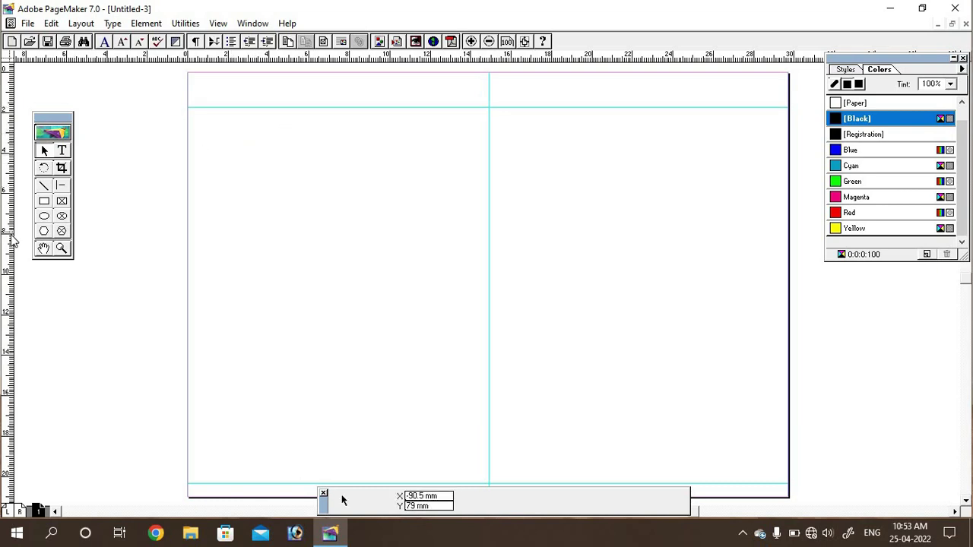
Step: Add vertical guides at about 6.7 mm from the left edge and just left of centre
left_click_drag(13, 241, 198, 246)
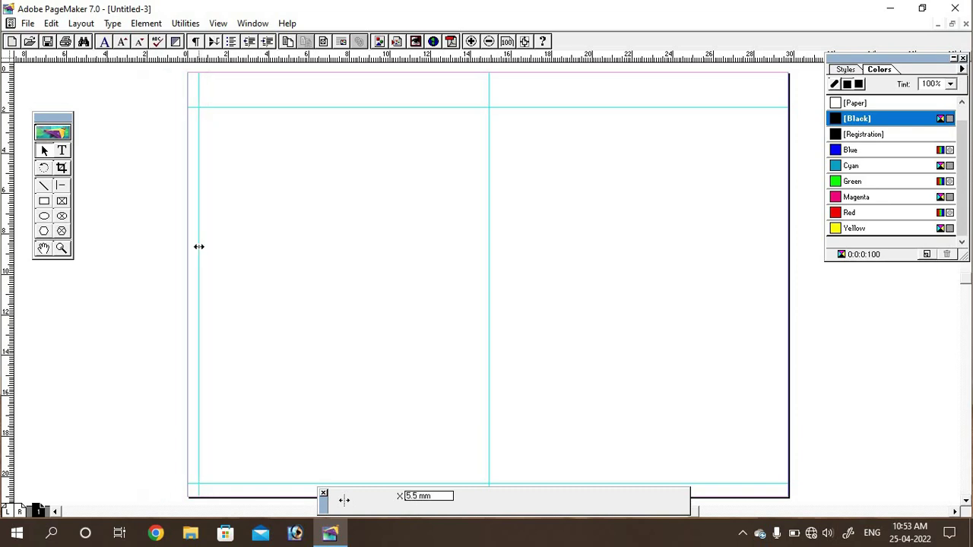
left_click_drag(12, 274, 475, 254)
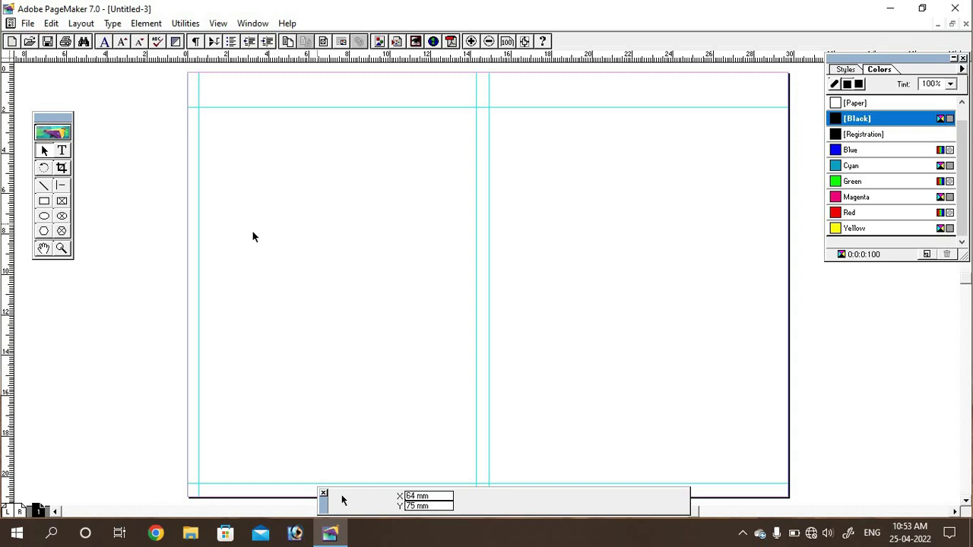
left_click_drag(197, 230, 201, 230)
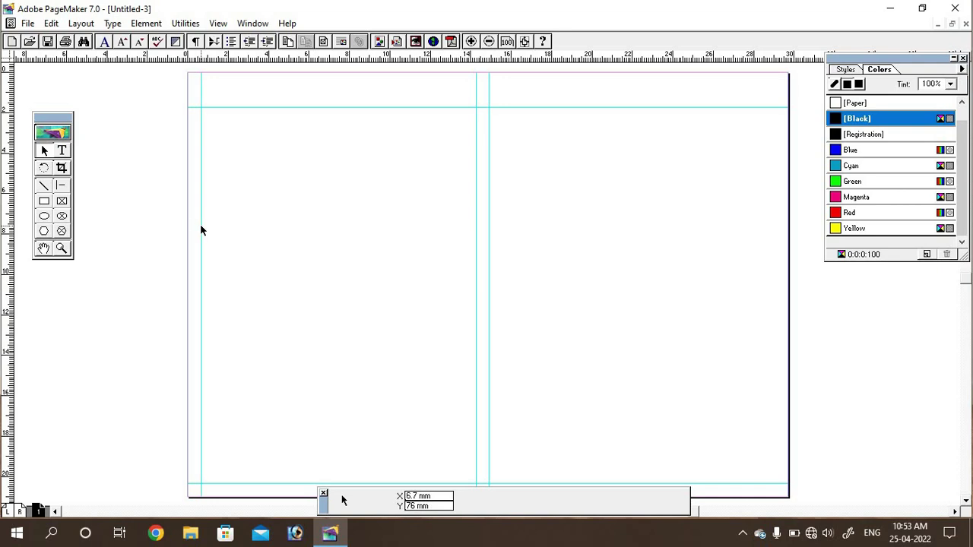
Step: Type 'Seller Copy Mob.-' and the seller's mobile number in a top-left text frame, then select the line
left_click(64, 154)
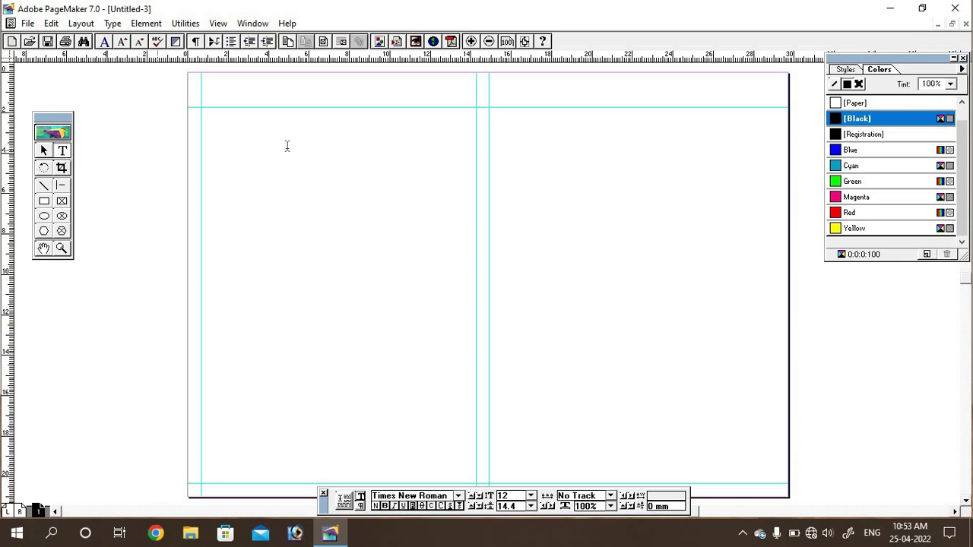
left_click_drag(228, 114, 444, 176)
type("Se")
type("ller ")
type("Copy")
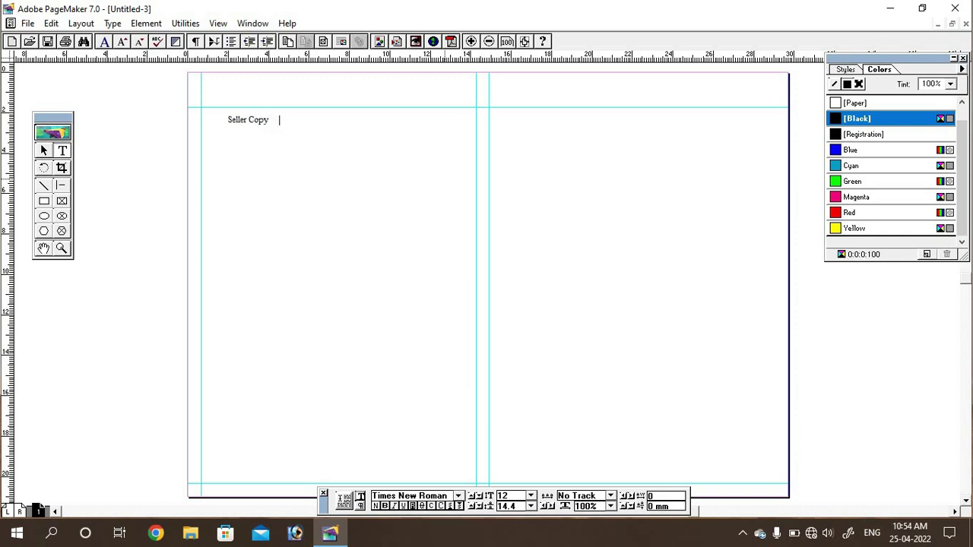
type("      Mob")
type(".")
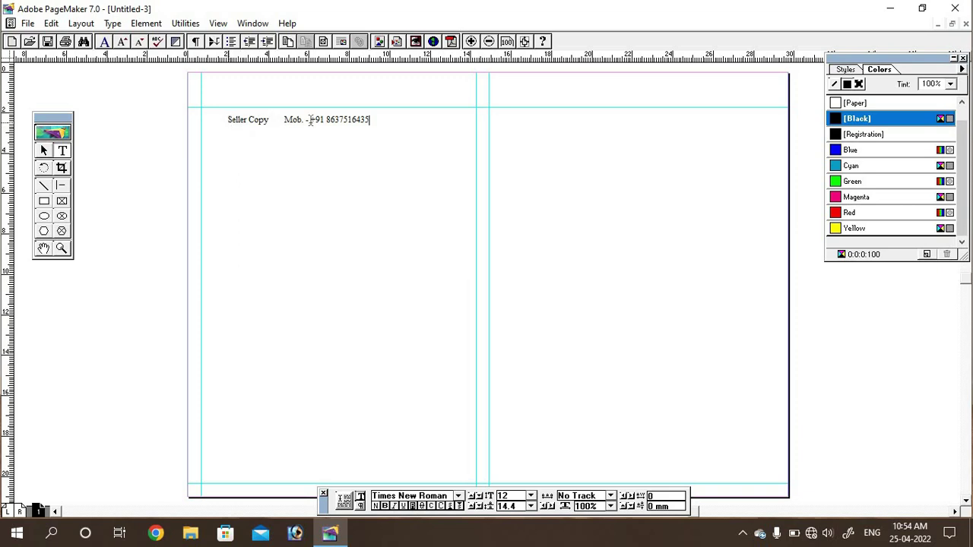
left_click_drag(227, 119, 383, 115)
left_click(228, 119)
left_click_drag(228, 120, 368, 128)
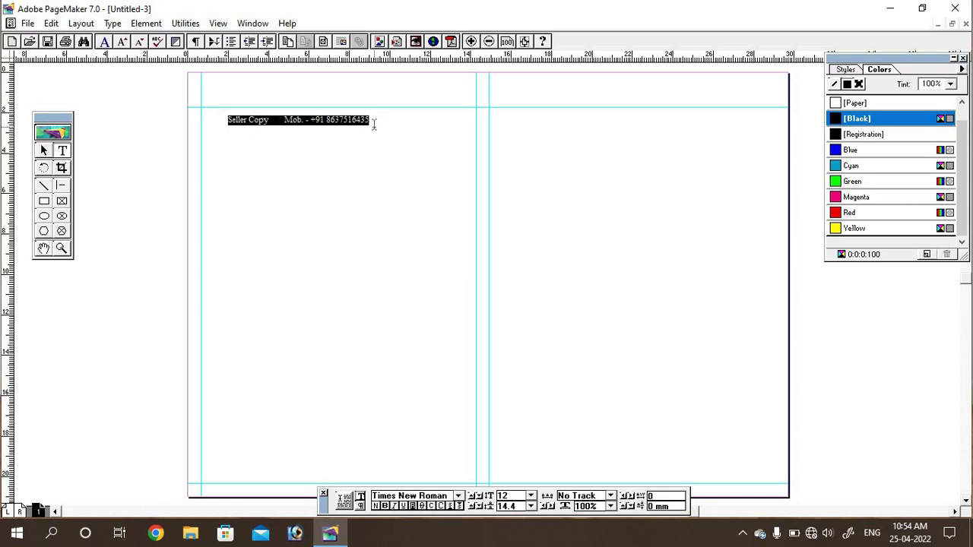
Step: Zoom out to view the whole page, then zoom back in and pan to the Seller Copy line
key("ctrl+1")
key("ctrl+BackSpace")
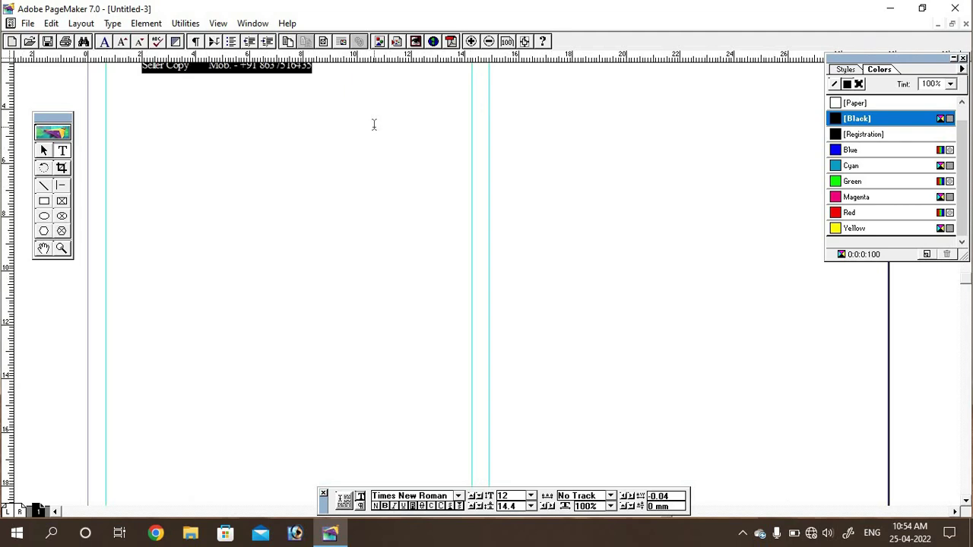
key("ctrl+2")
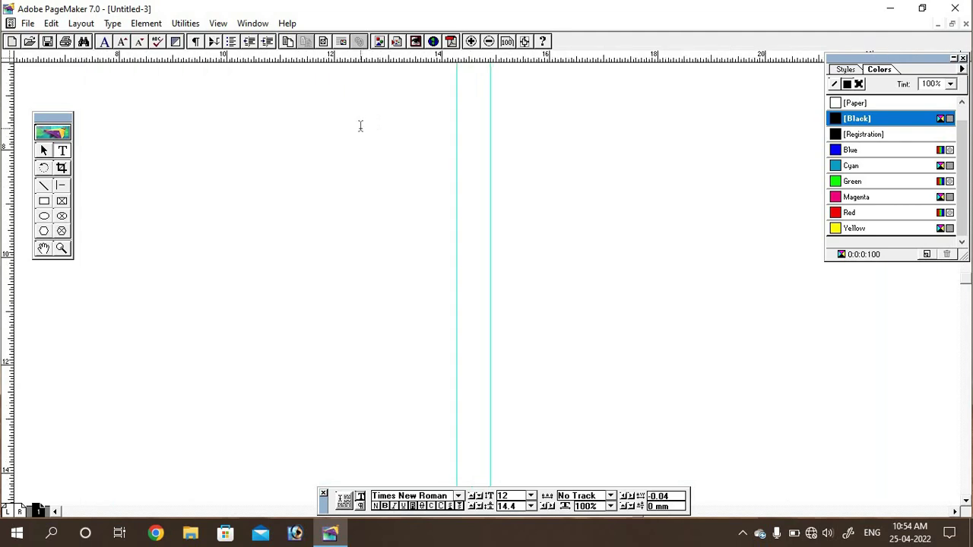
key("ctrl+1")
key("ctrl+7")
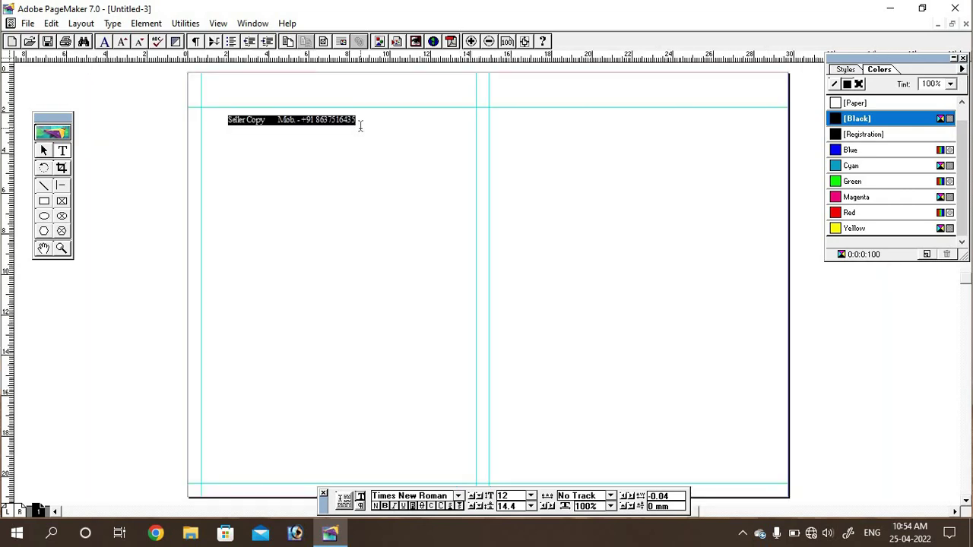
key("ctrl+1")
scroll(360, 126, "down", 3)
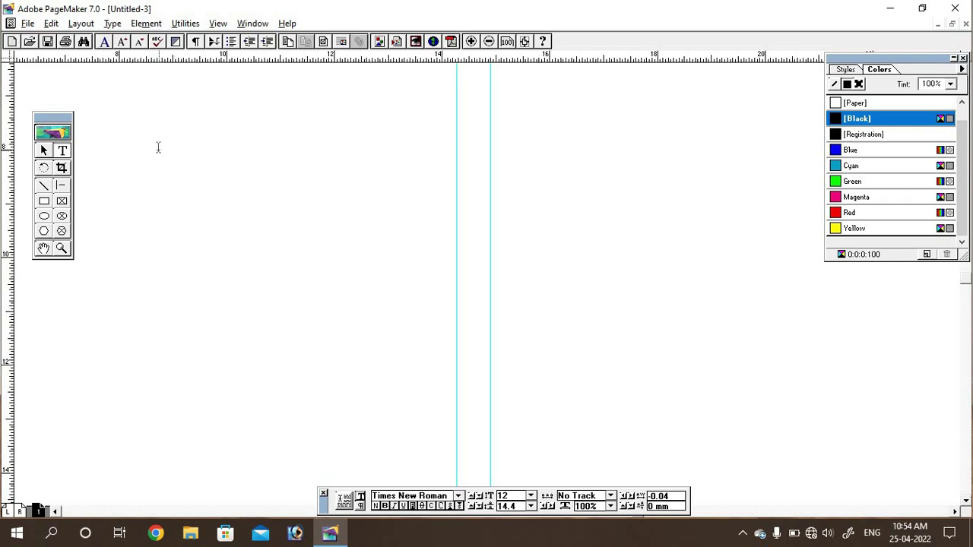
left_click_drag(275, 193, 367, 234)
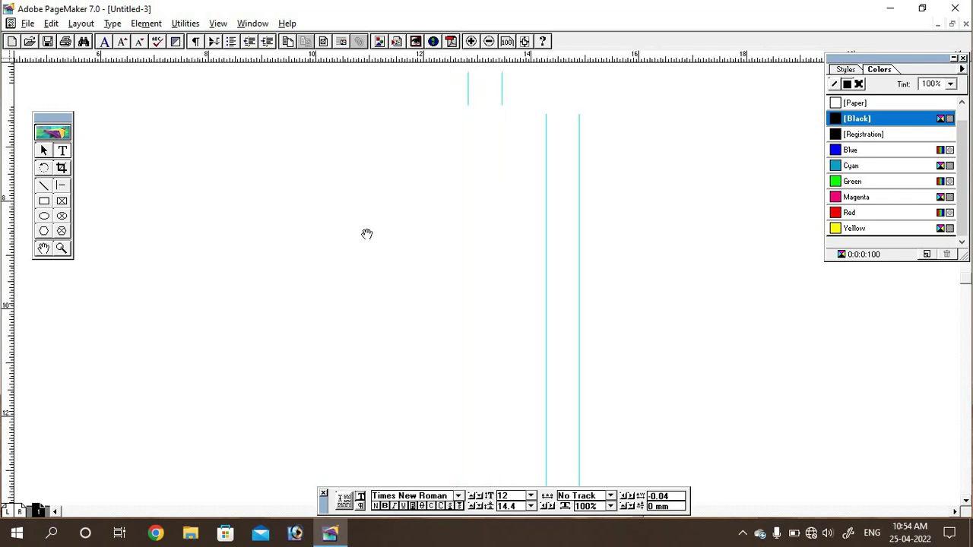
left_click_drag(426, 246, 406, 217)
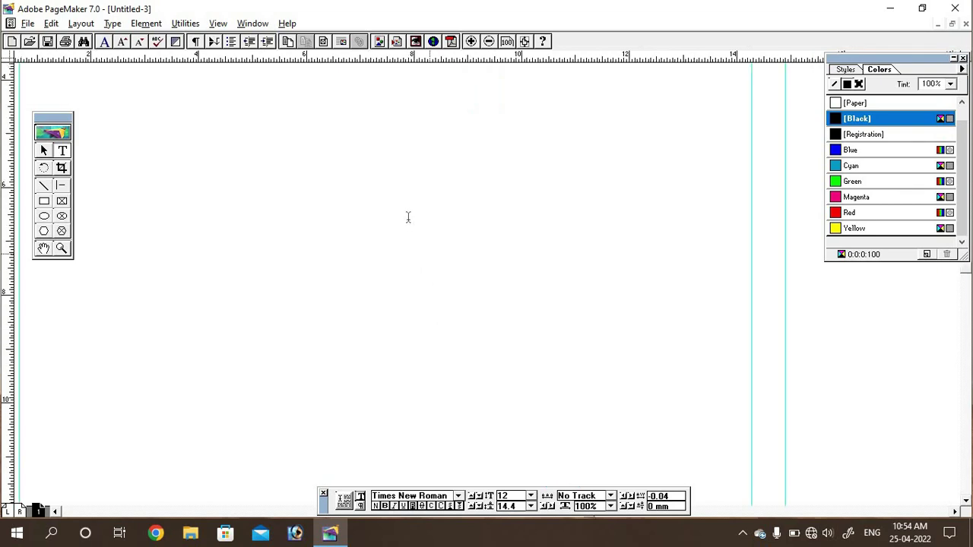
left_click_drag(450, 279, 462, 265)
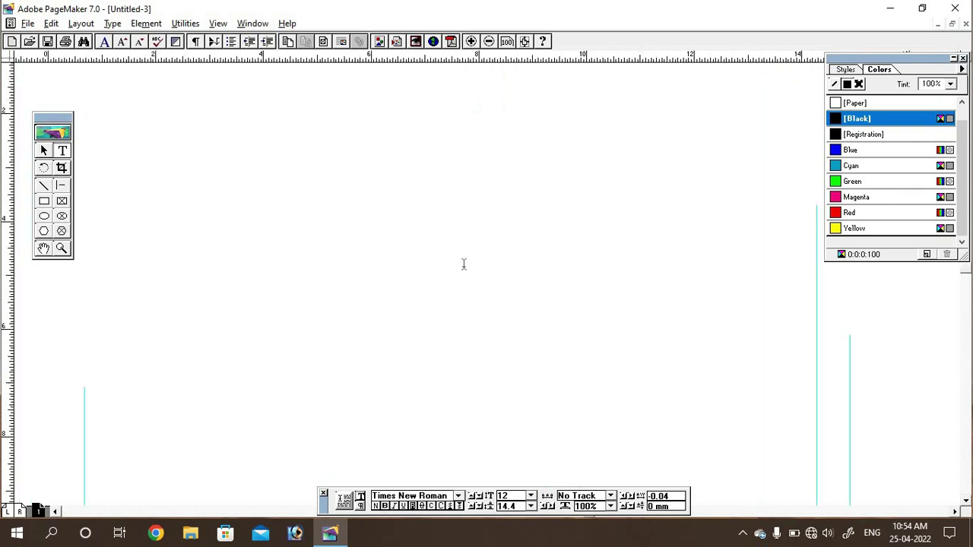
left_click_drag(423, 233, 427, 236)
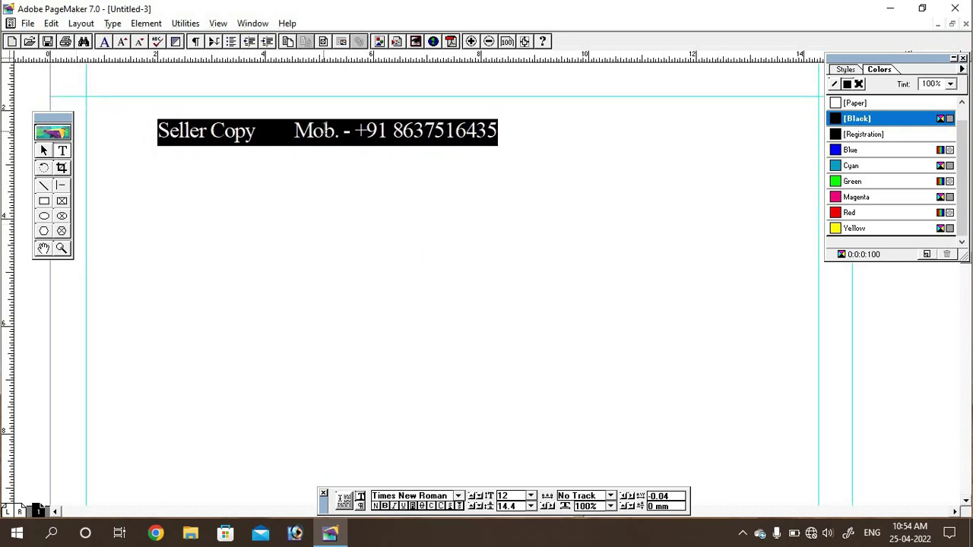
Step: Set the selected Seller Copy and mobile line in Arial using the Control palette font list
left_click(323, 129)
left_click_drag(158, 131, 490, 149)
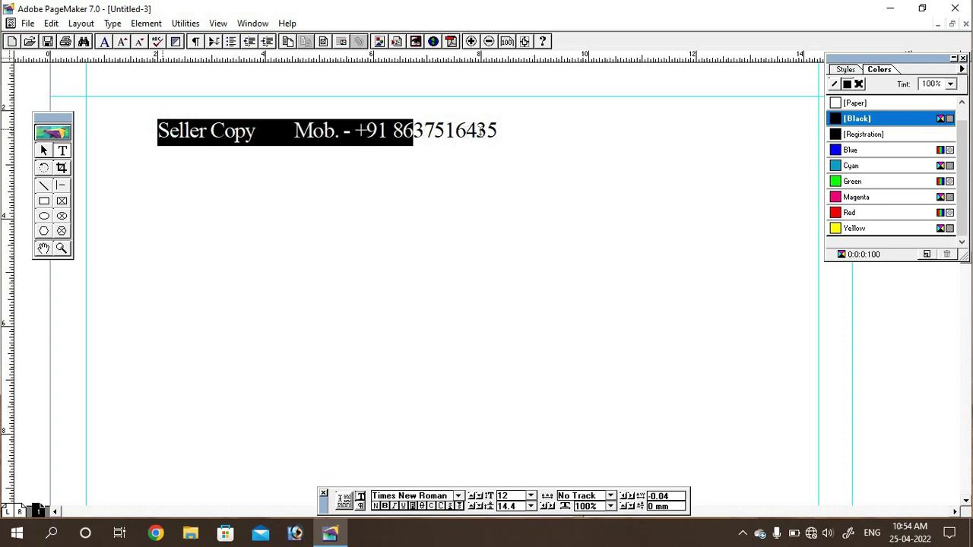
left_click(456, 495)
left_click_drag(458, 467, 458, 454)
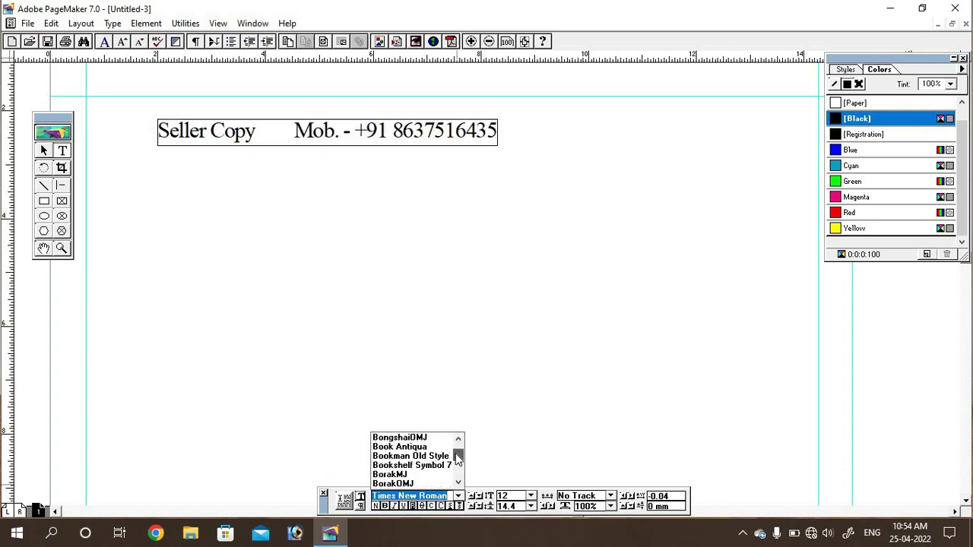
scroll(441, 459, "up", 1)
scroll(426, 459, "up", 4)
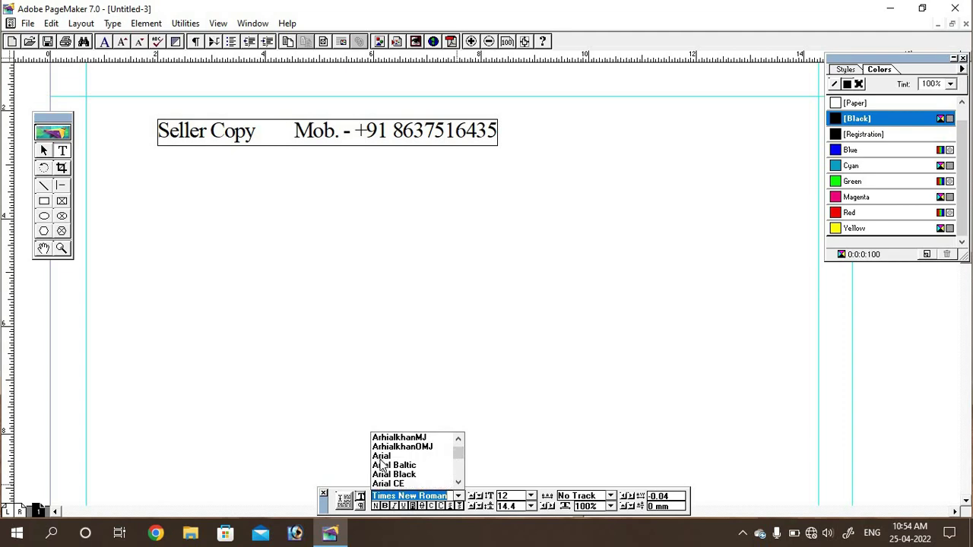
left_click(381, 455)
key("Return")
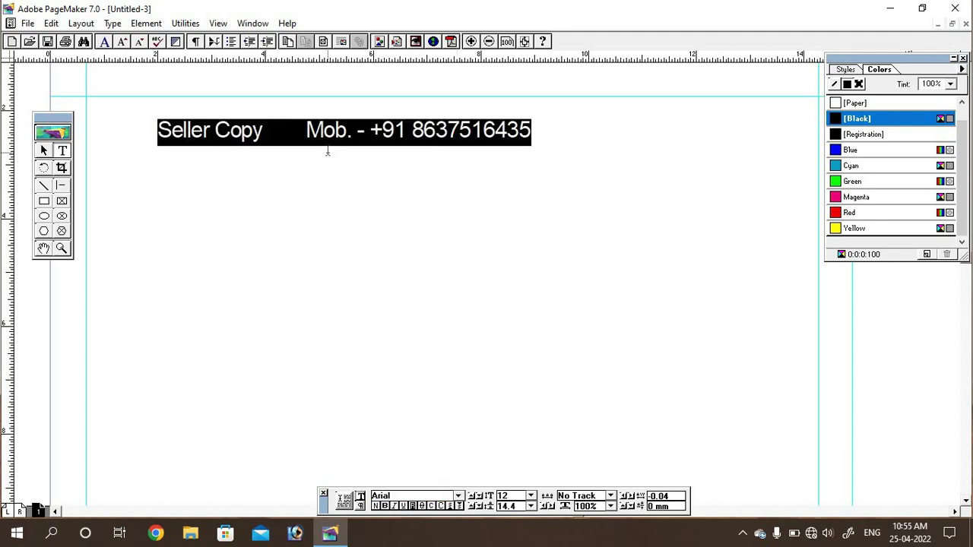
left_click(369, 140)
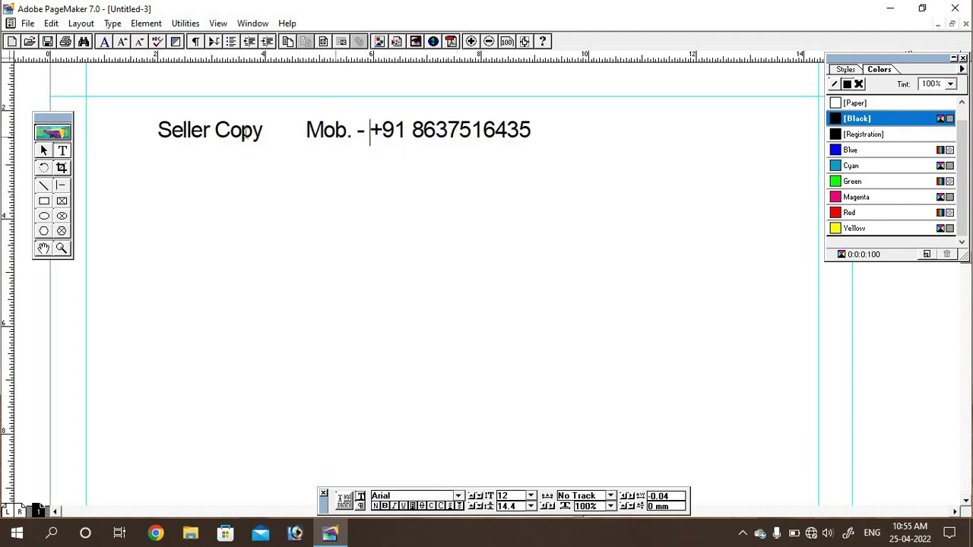
left_click(44, 151)
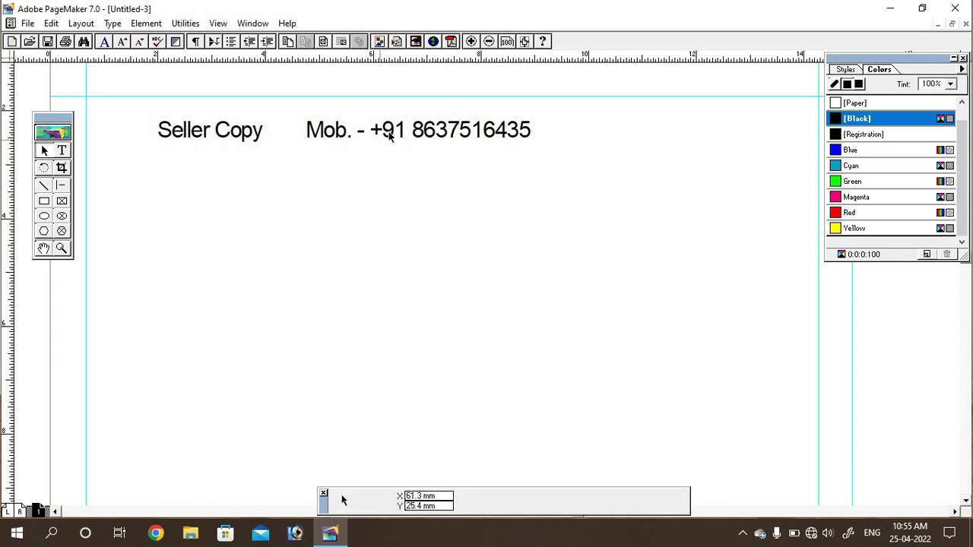
Step: Shrink the Seller Copy text block to fit the line and move it to the right margin
left_click(473, 133)
left_click_drag(473, 134, 523, 130)
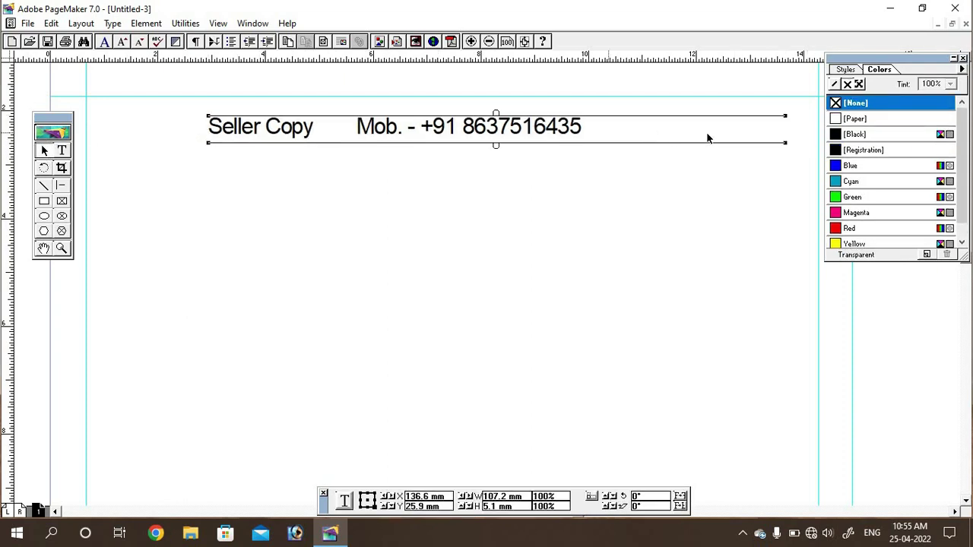
left_click_drag(783, 147, 586, 143)
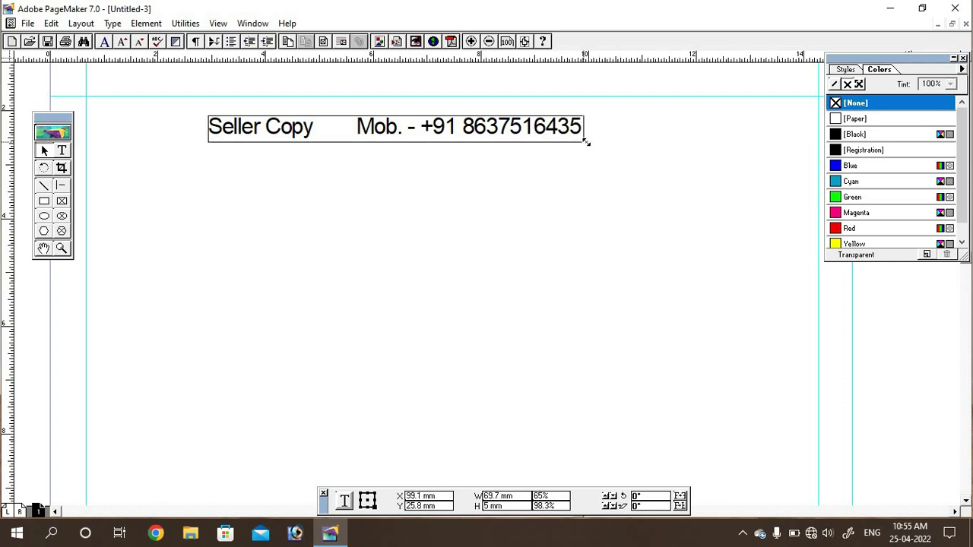
left_click_drag(486, 135, 718, 118)
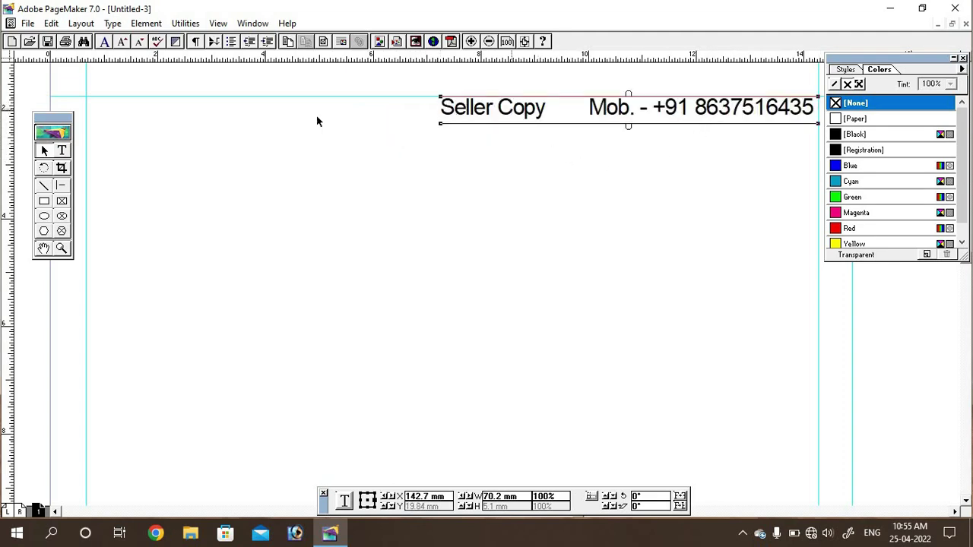
Step: Widen the block so the line fits one row and nudge it to about X 62.3 mm, Y 22.4 mm
left_click(62, 151)
left_click(453, 128)
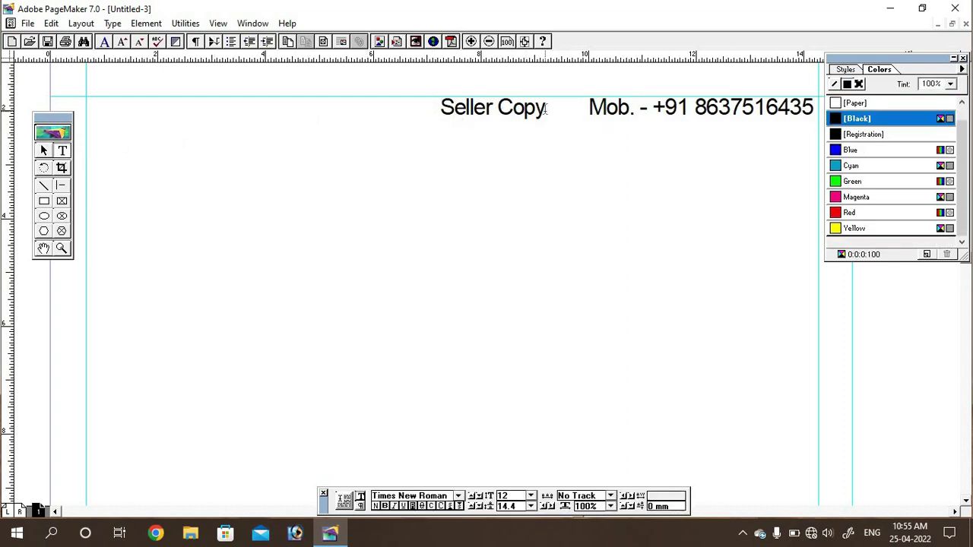
left_click(527, 116)
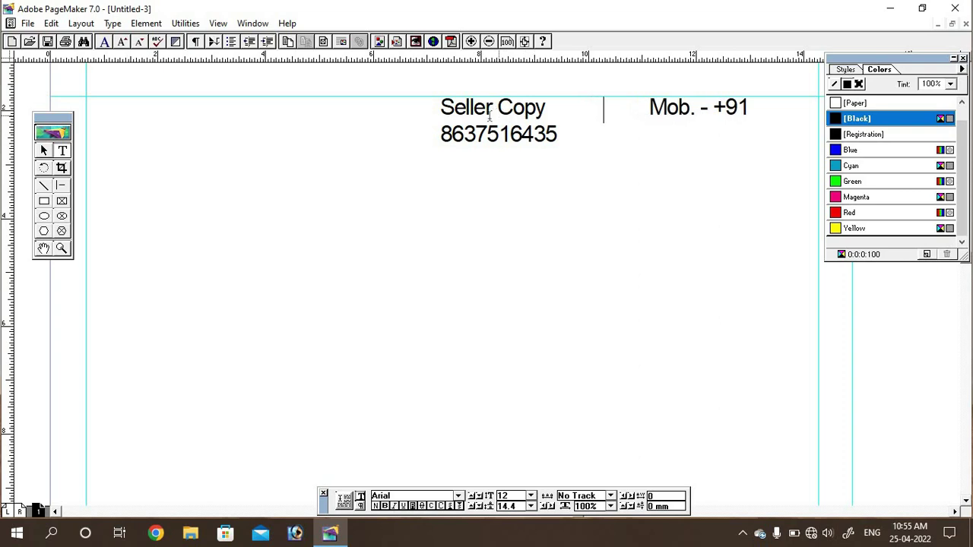
left_click(44, 151)
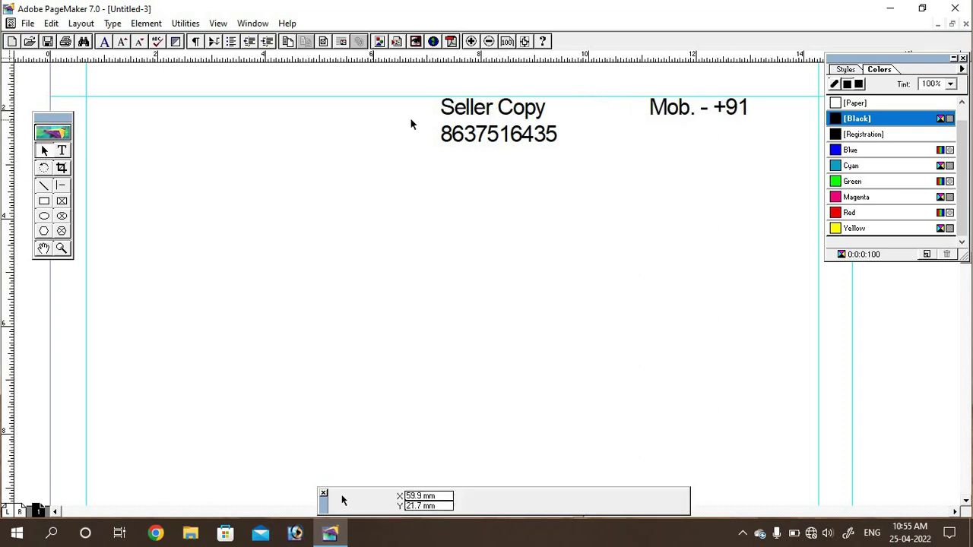
left_click(456, 124)
left_click_drag(388, 146, 369, 149)
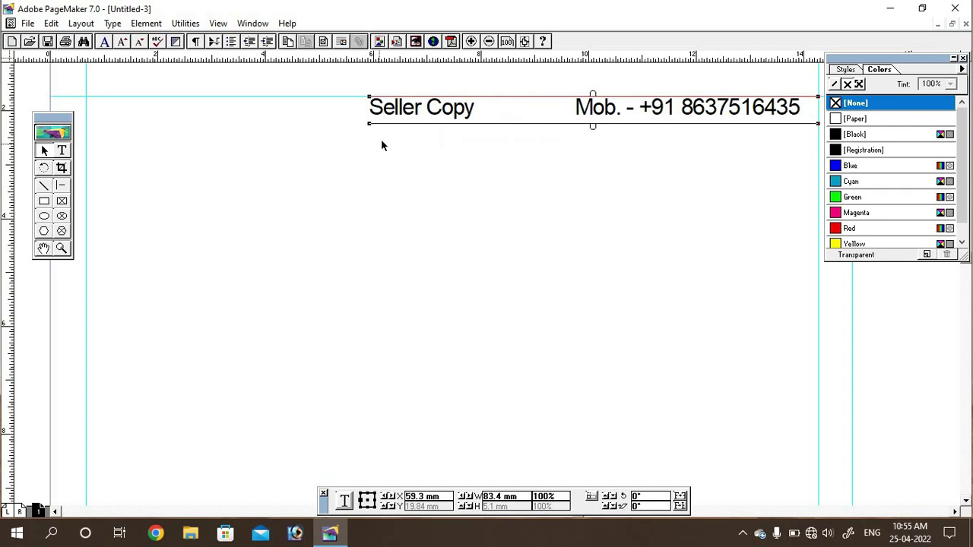
left_click_drag(370, 124, 375, 128)
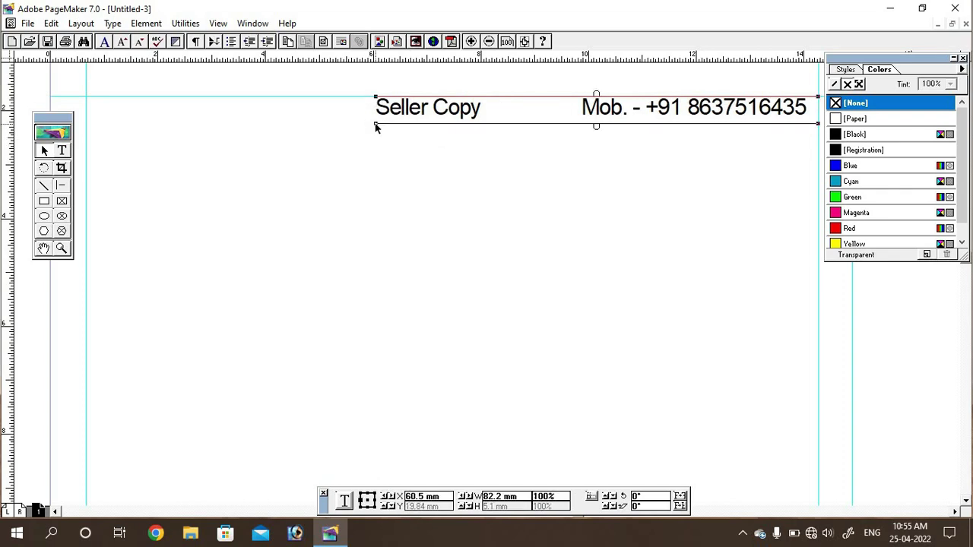
left_click(376, 127)
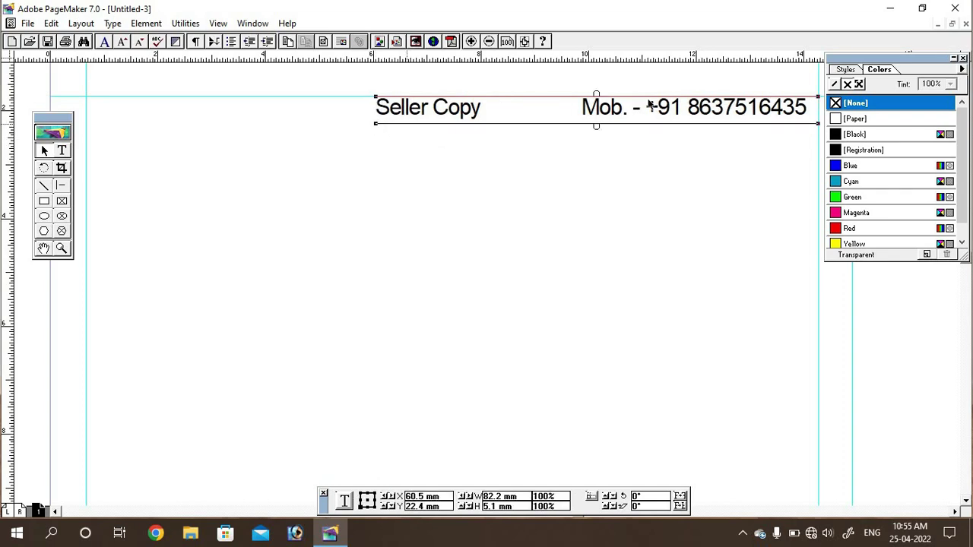
left_click_drag(754, 110, 762, 110)
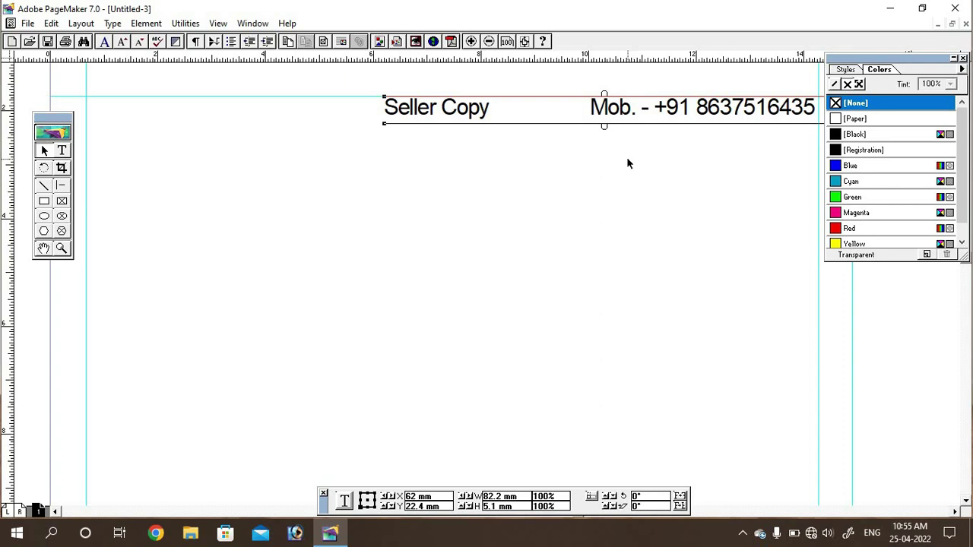
key("Right")
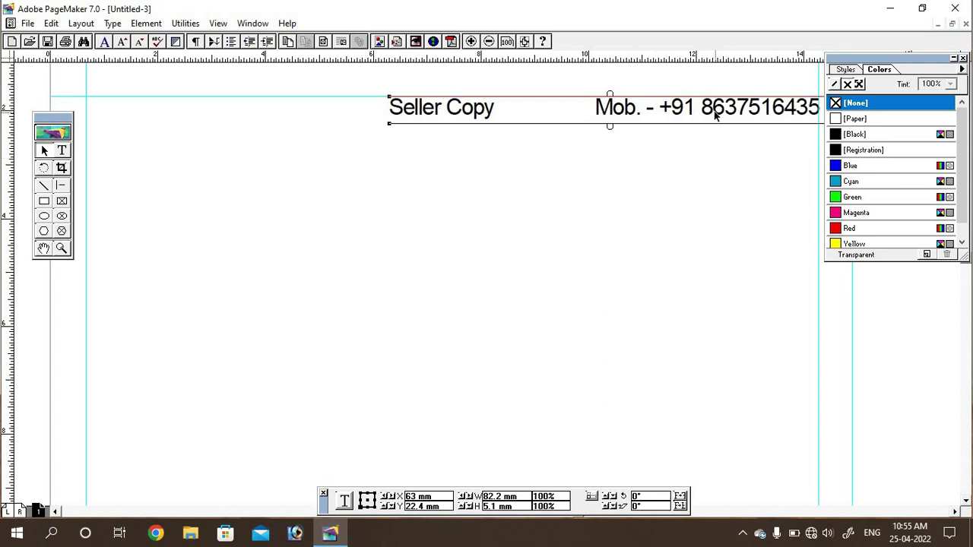
left_click_drag(721, 110, 712, 111)
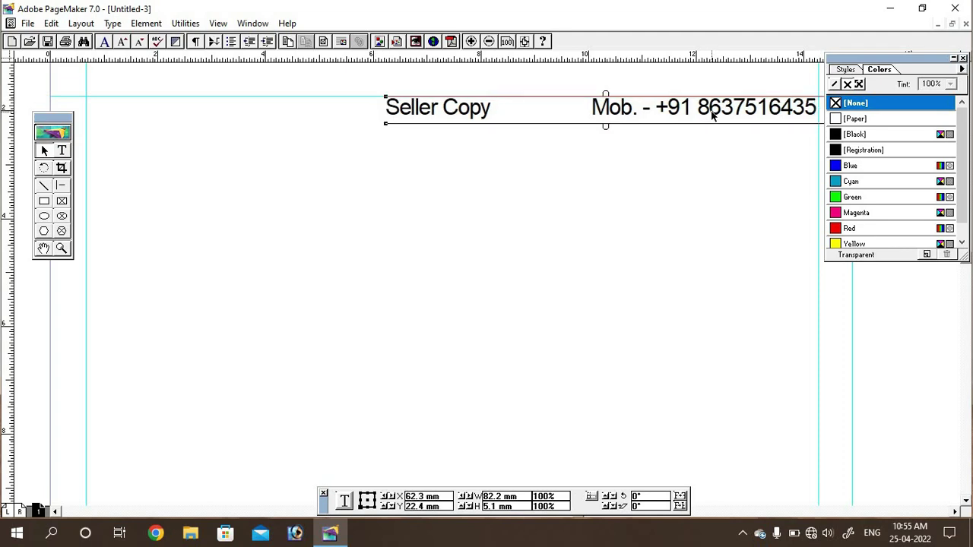
left_click(45, 154)
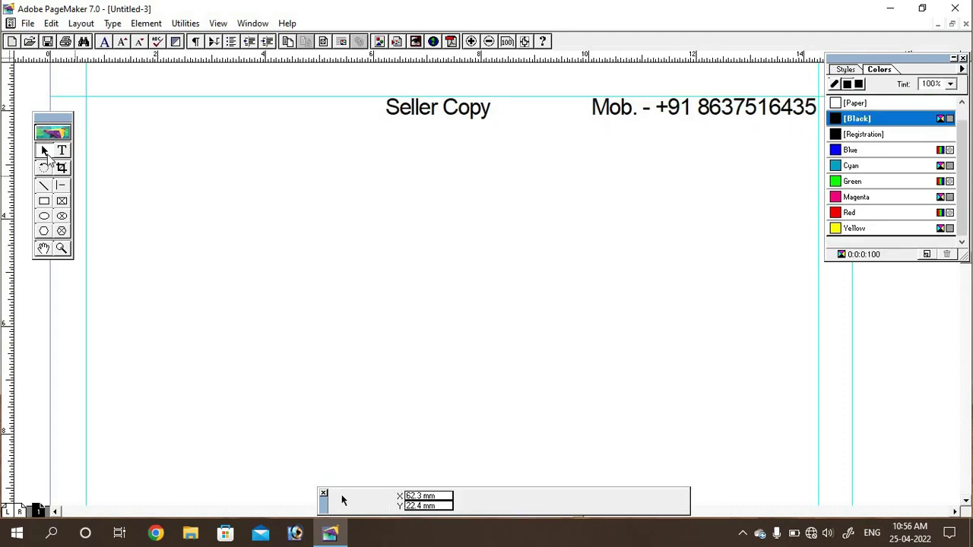
Step: Type 'M/s. Gangajal Enterprise' in a wide text frame below the header line
left_click(62, 152)
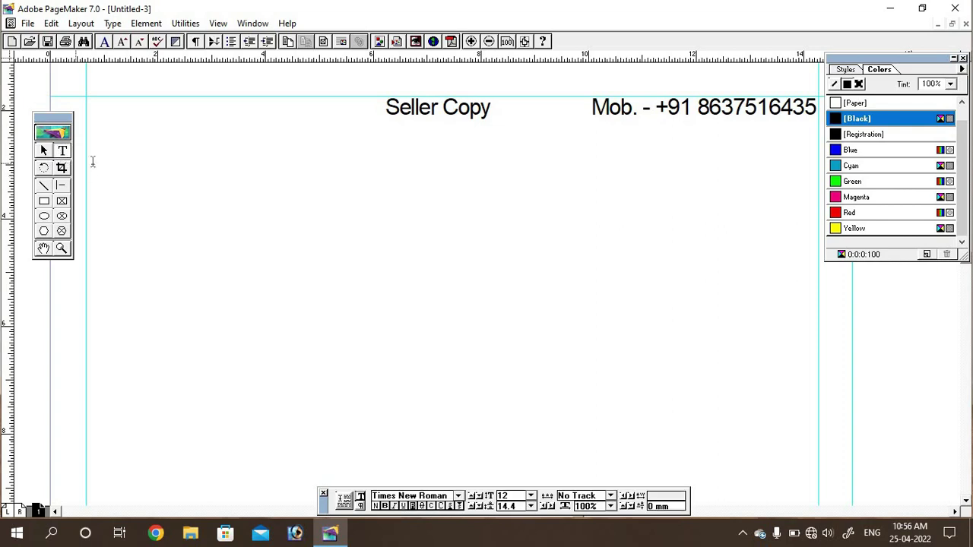
mouse_move(88, 150)
left_mouse_down()
mouse_move(800, 242)
mouse_move(815, 224)
left_mouse_up()
type("M/")
type("s")
type(". ")
type("Ganga")
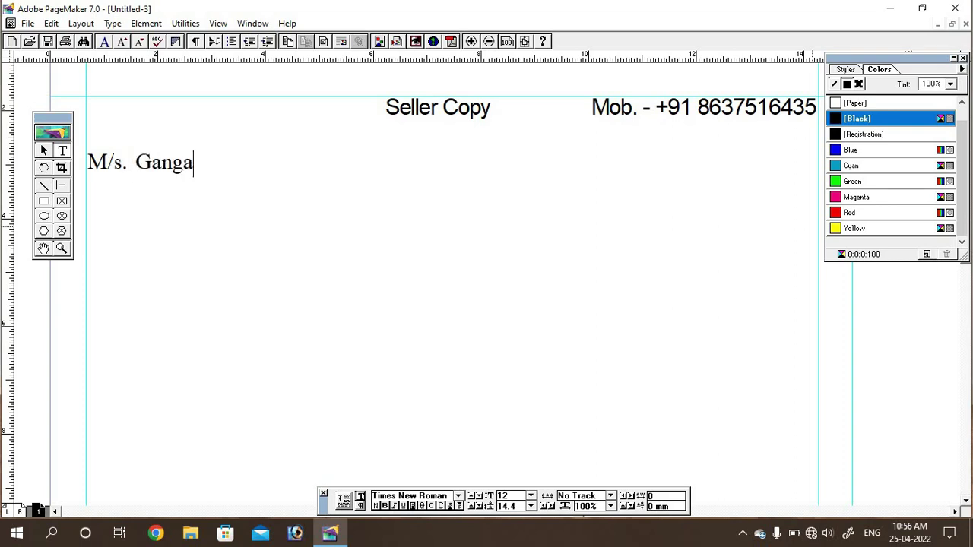
type("jal Enter")
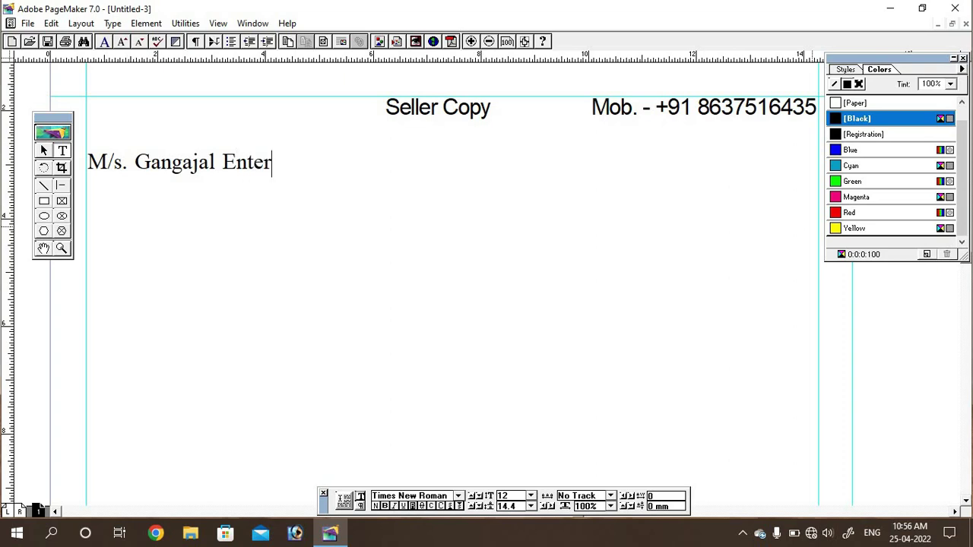
type("prise")
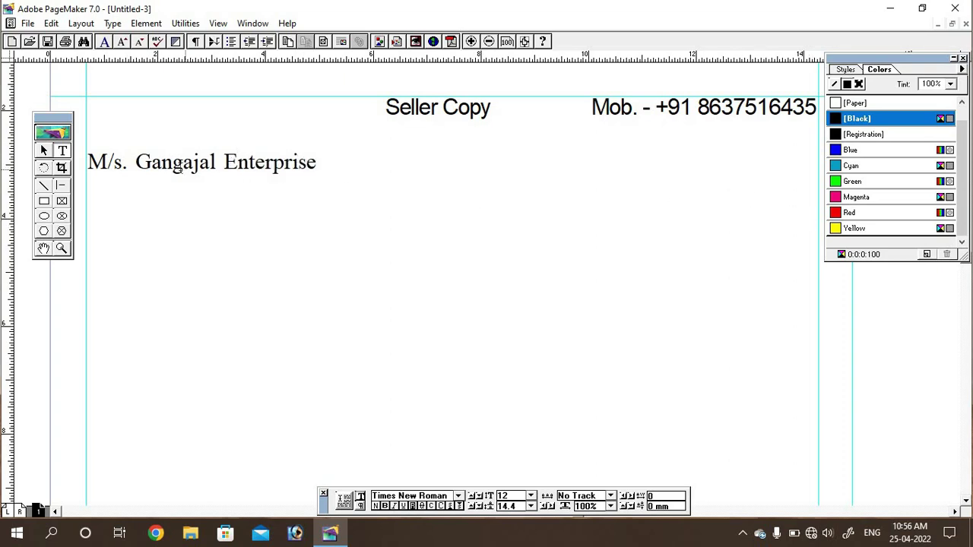
Step: Centre the firm-name line with Align Center in the Control palette's paragraph view
left_click_drag(89, 163, 162, 162)
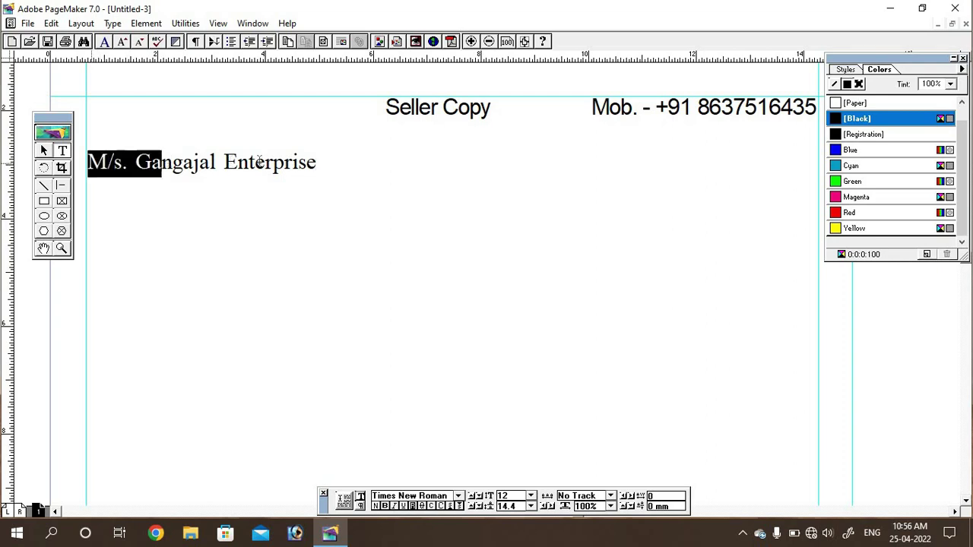
left_click_drag(259, 162, 324, 162)
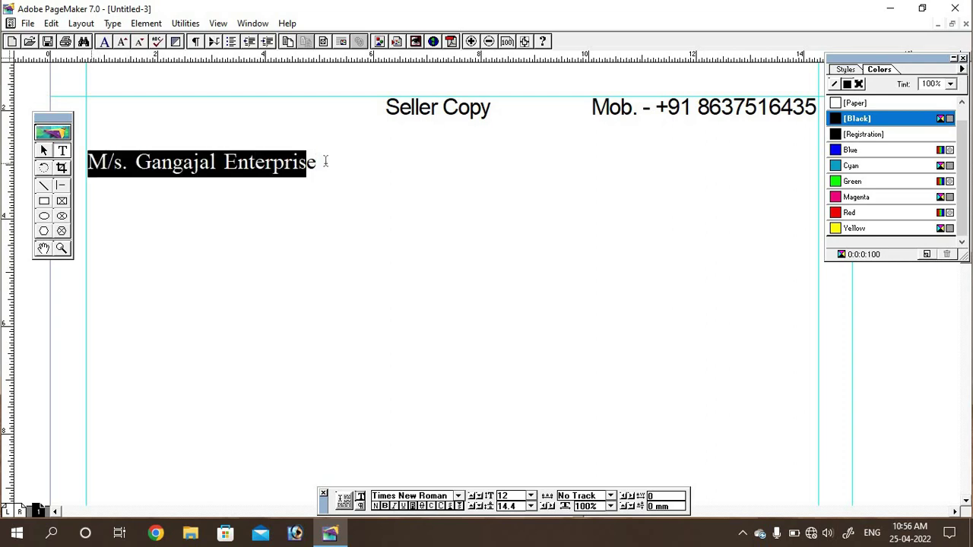
left_click(361, 506)
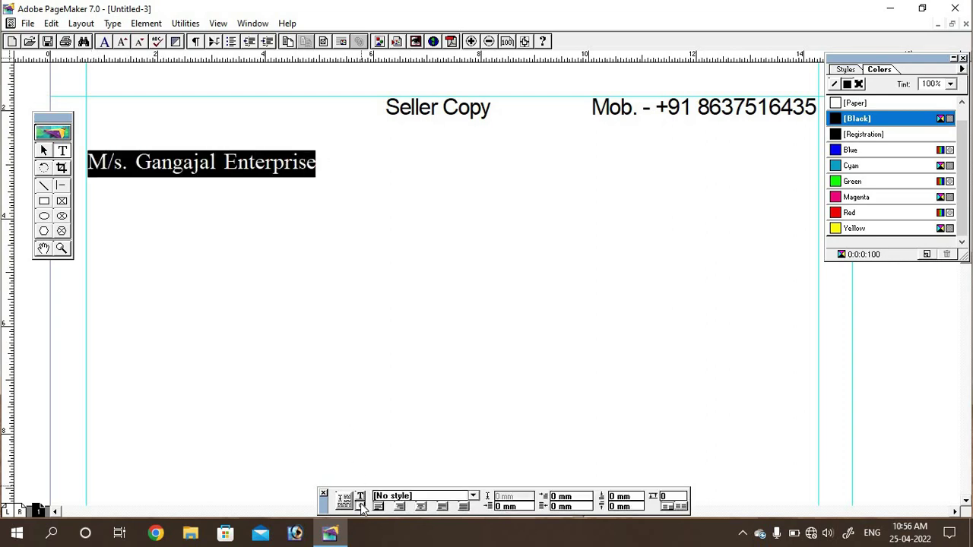
left_click(421, 506)
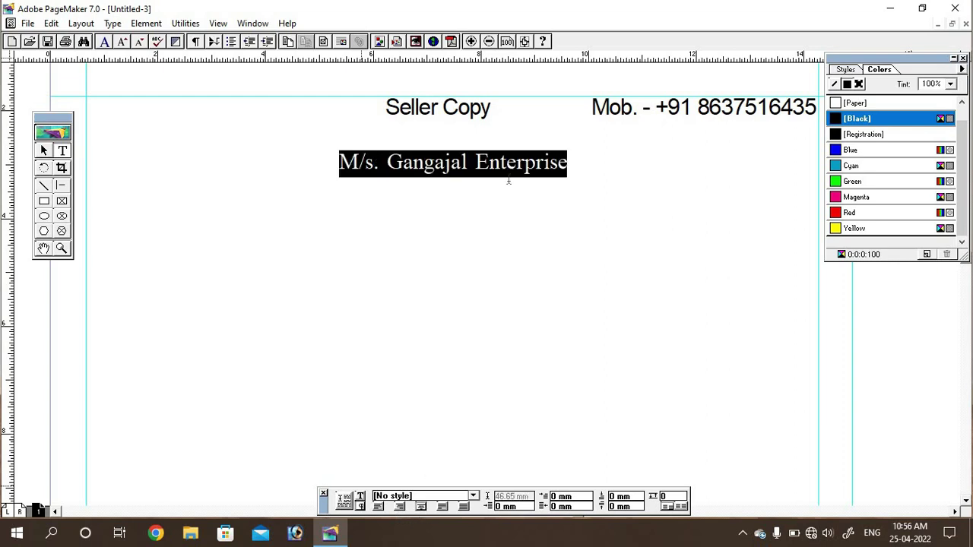
left_click(460, 163)
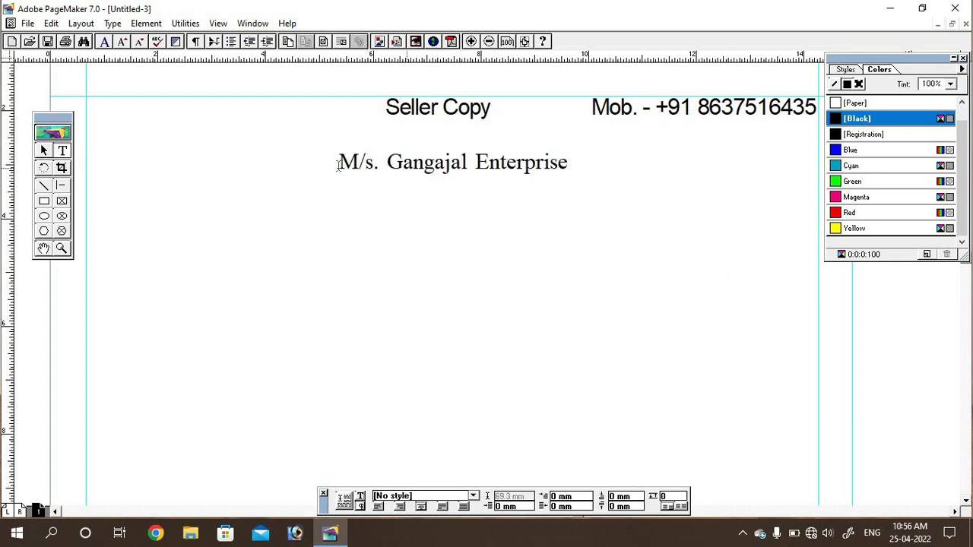
Step: Add an 'Authorised Distributor' line below the firm name
left_click(568, 163)
key("Return")
type("Aut")
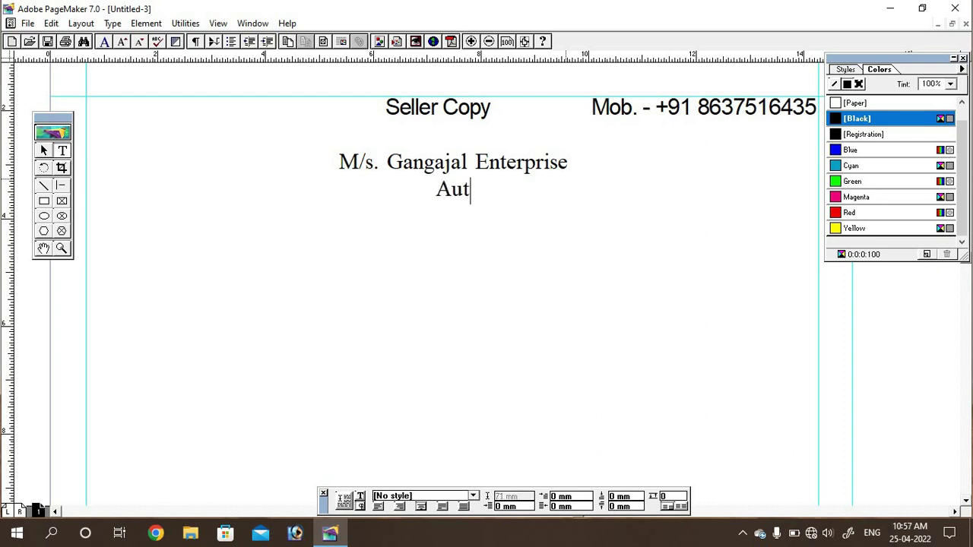
type("horised")
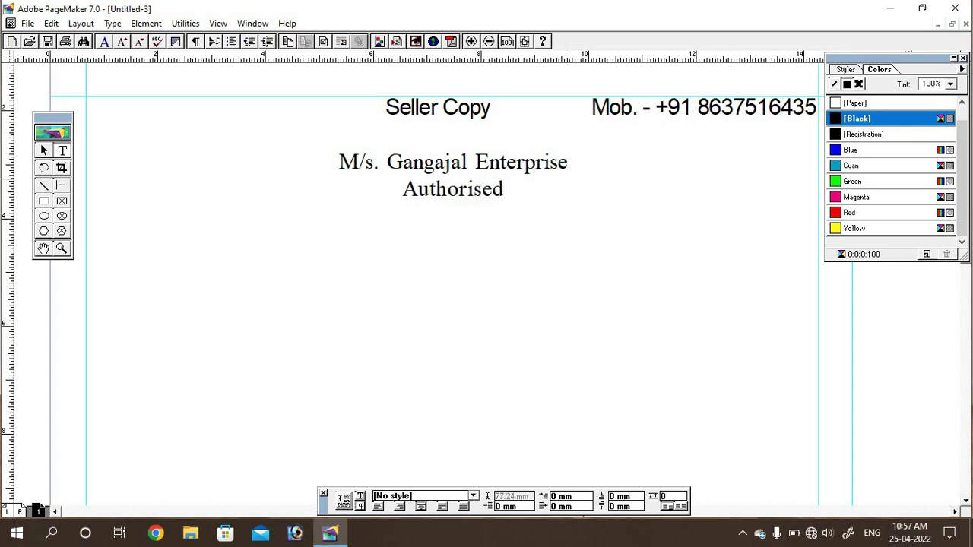
type(" Dis")
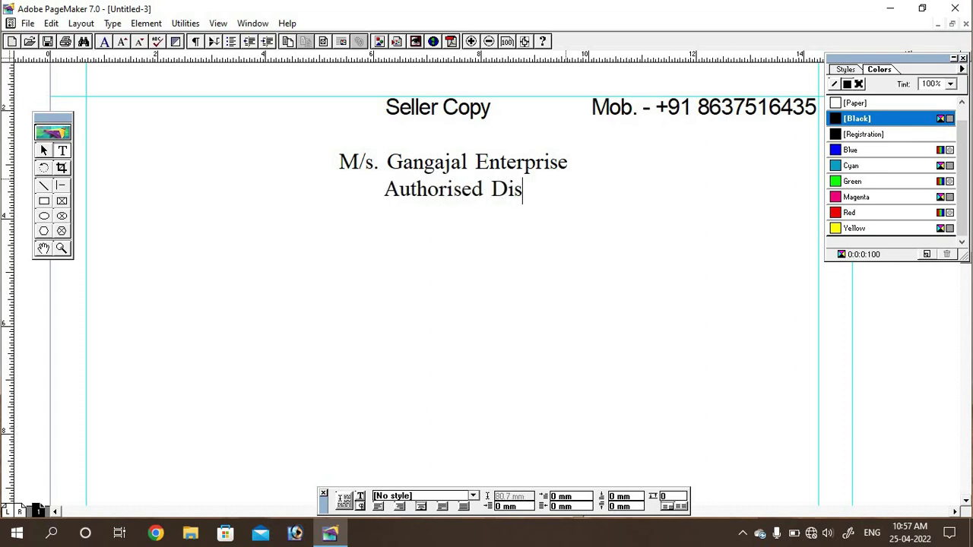
type("tributor")
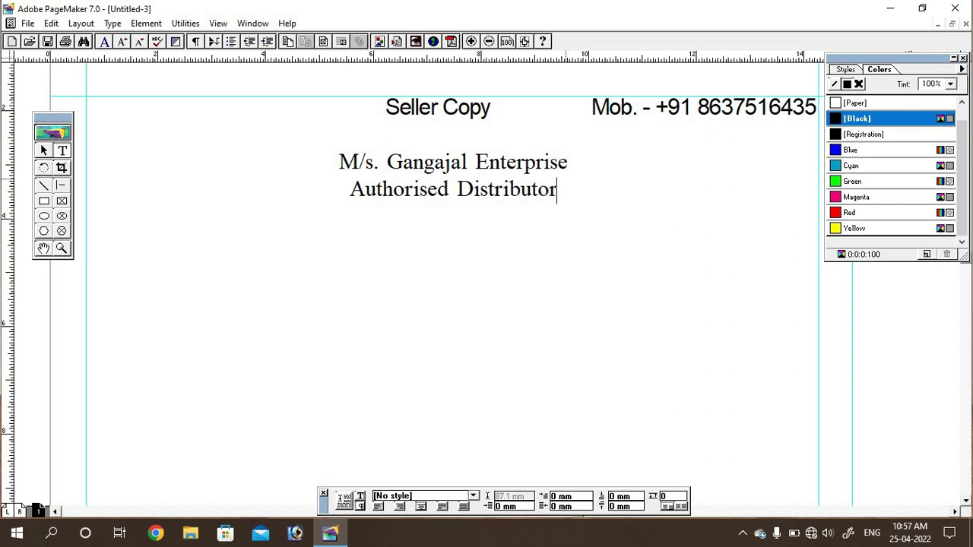
key("Return")
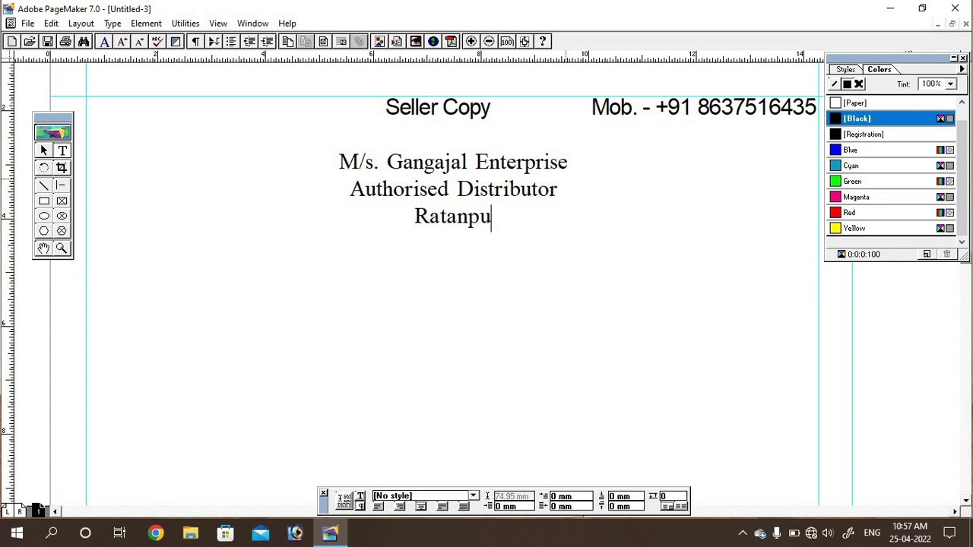
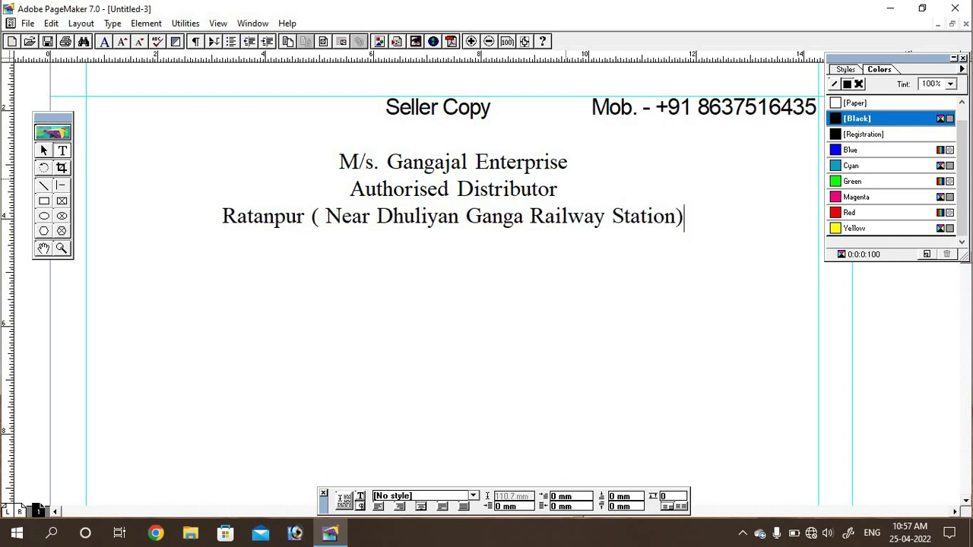
Step: Type the firm's two-line postal address below it, correcting typos along the way
key("Return")
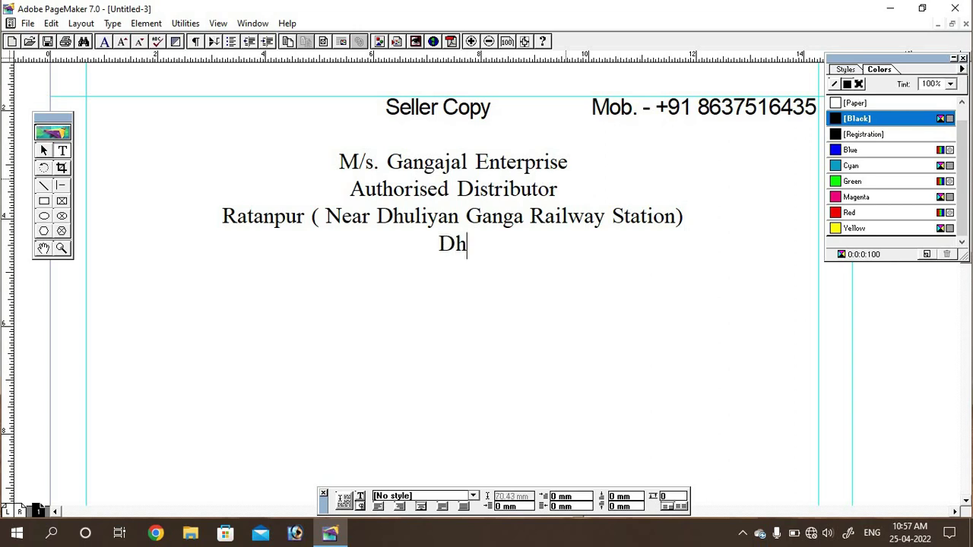
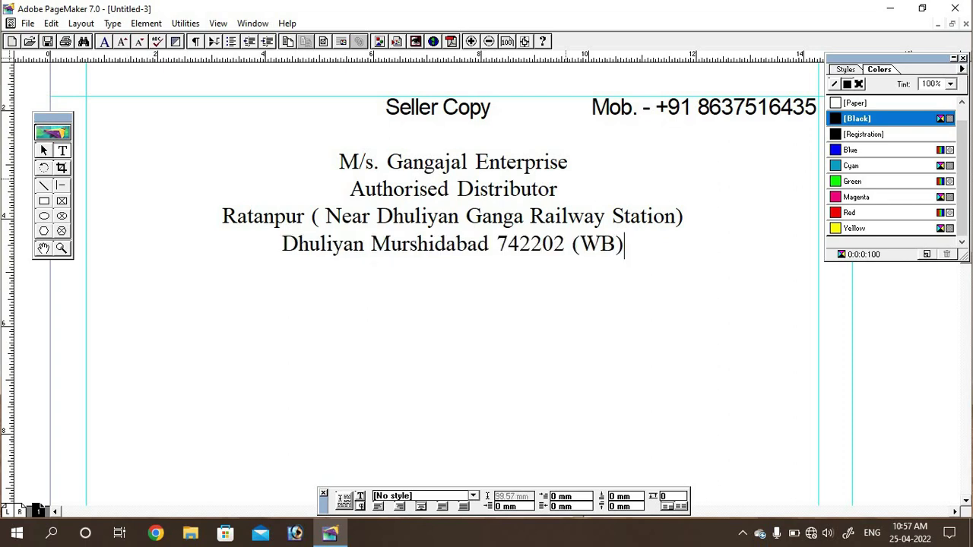
Step: Insert a Wingdings ❖ ornament after Dhuliyan by typing 'v' in Wingdings
left_click(367, 246)
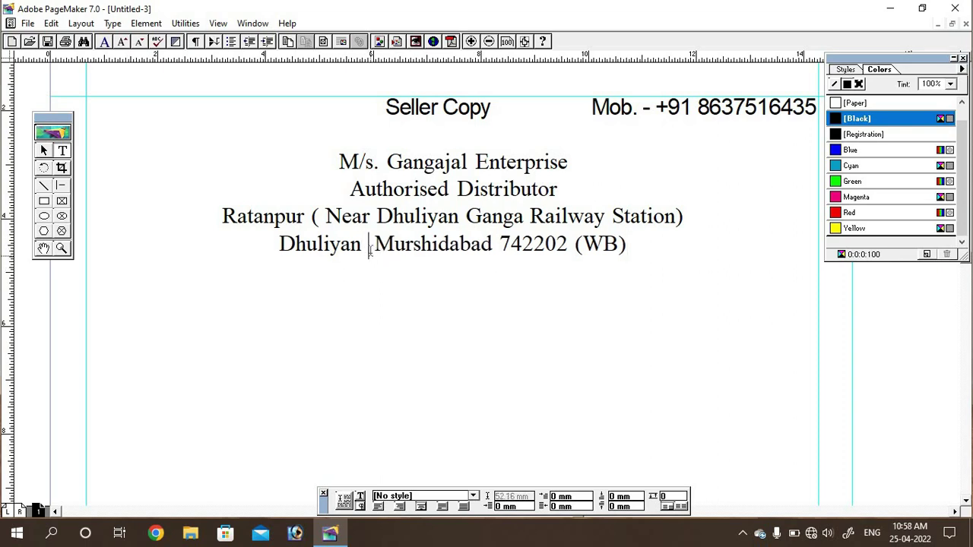
left_click(361, 496)
left_click(458, 497)
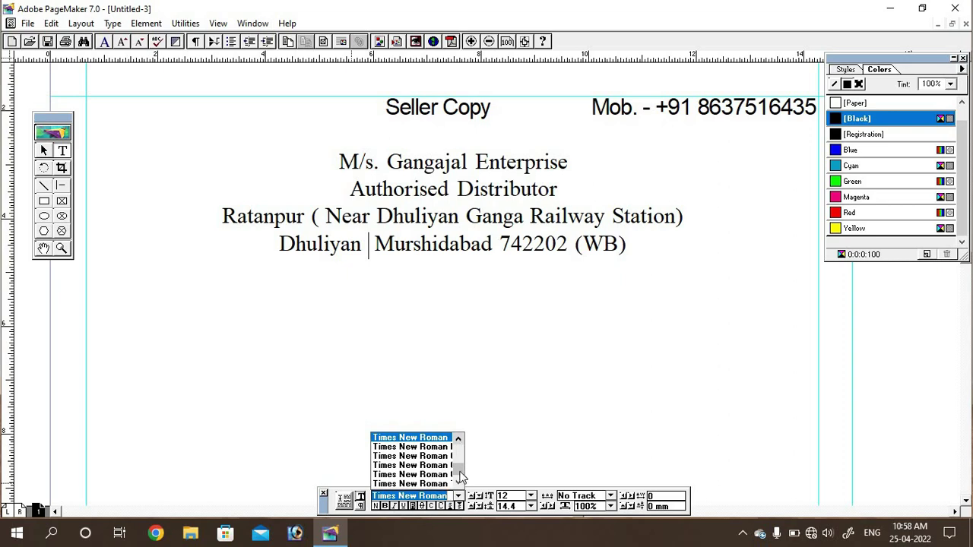
left_click(459, 483)
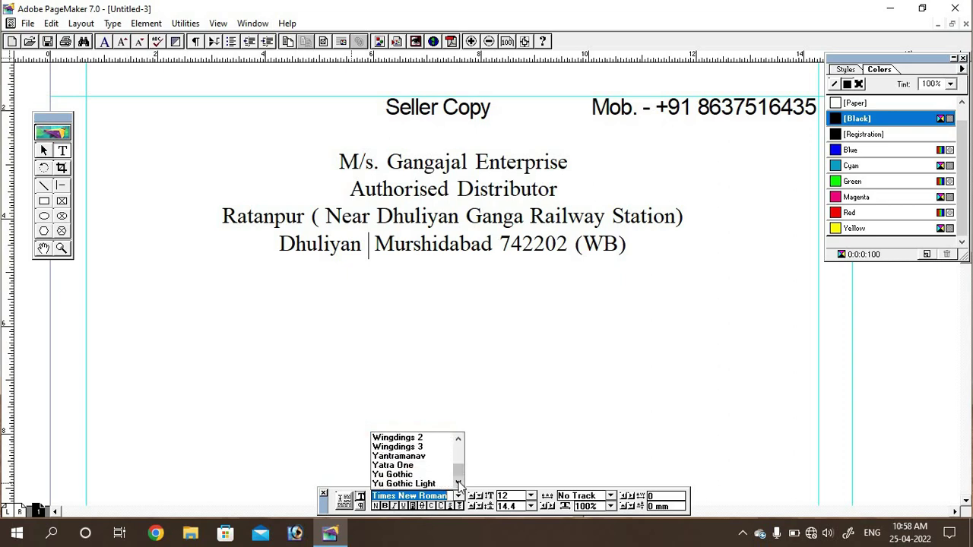
left_click(373, 255)
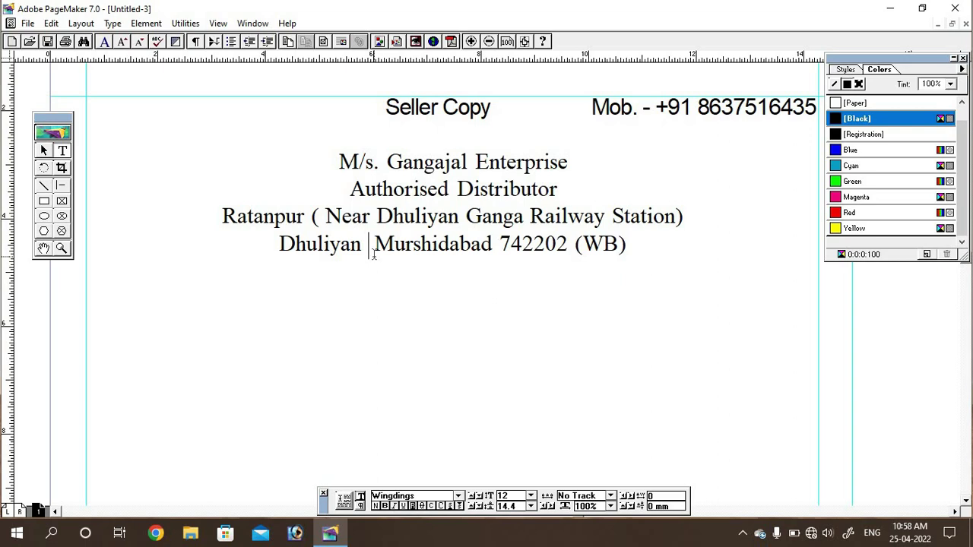
type("v")
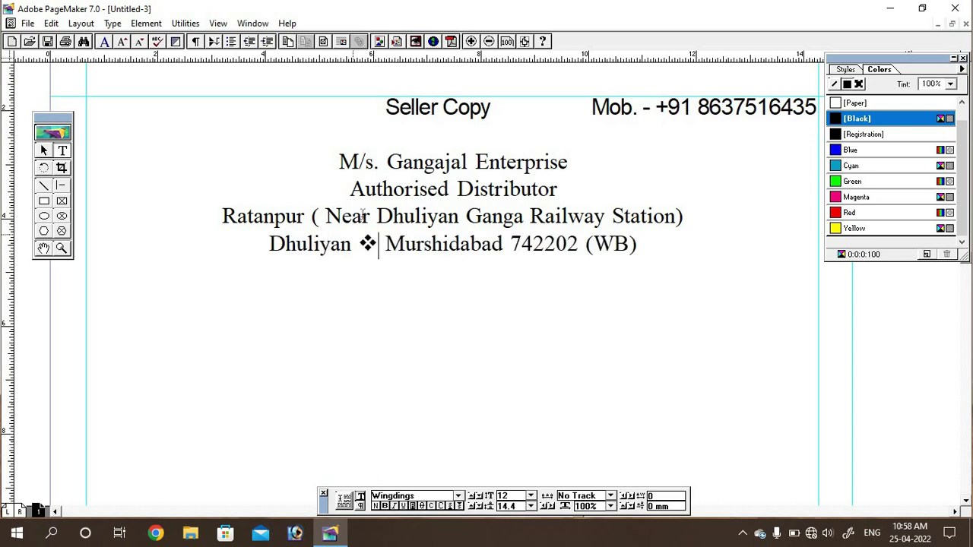
double_click(367, 244)
Step: Add a second ❖ ornament before 742202 on the address line
left_click(507, 244)
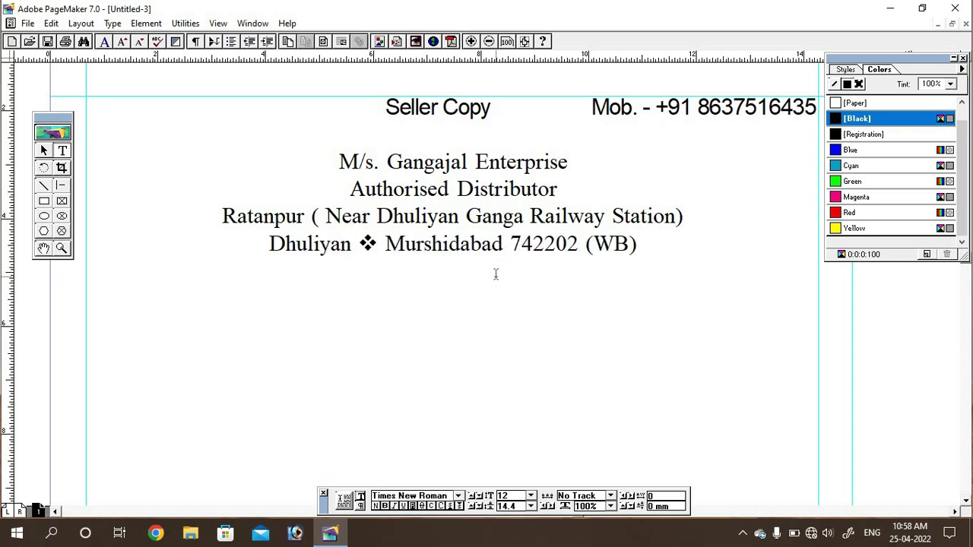
type("v")
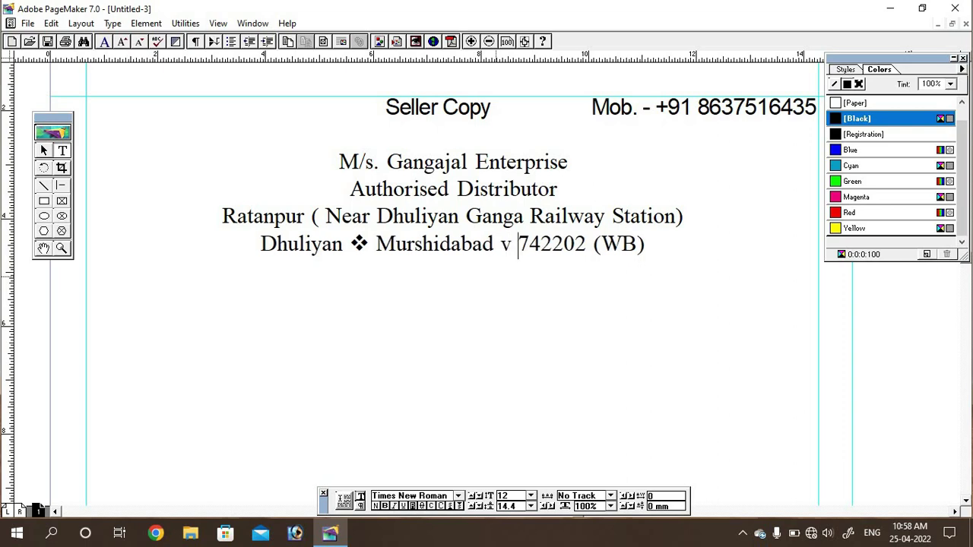
key("Left")
key("shift+Left")
key("Return")
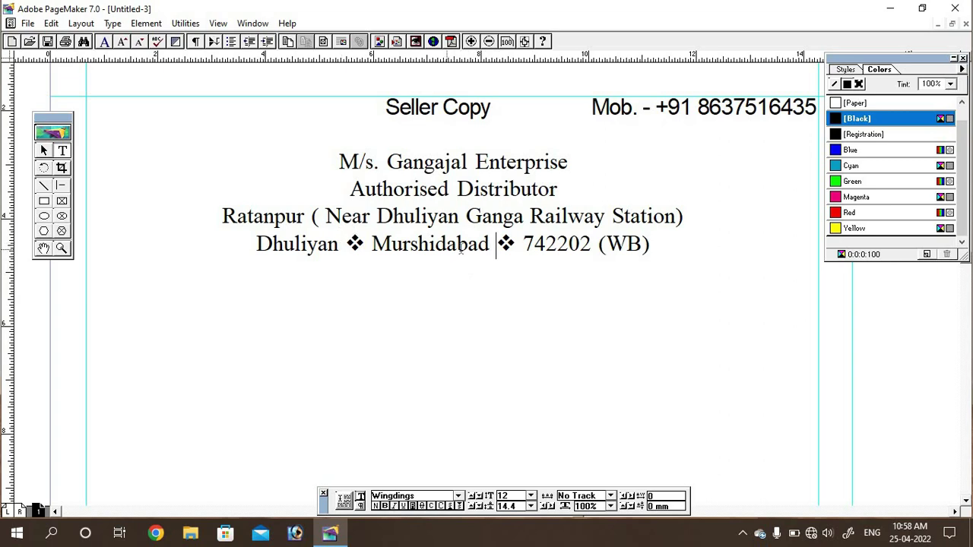
left_click(652, 244)
Step: Type 'GSTIN:' followed by the firm's tax number in capitals, correcting the lowercase letters
type("GST")
type("IN")
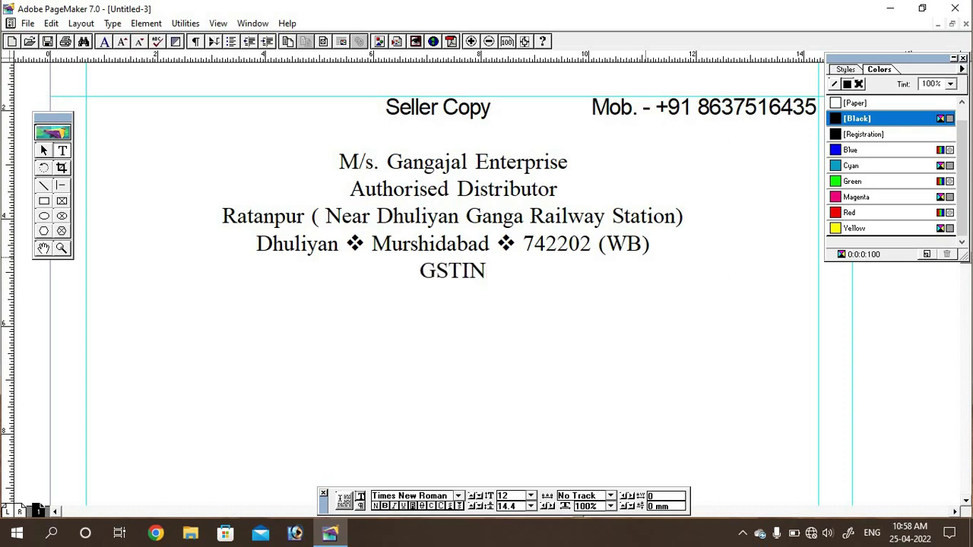
type(": ")
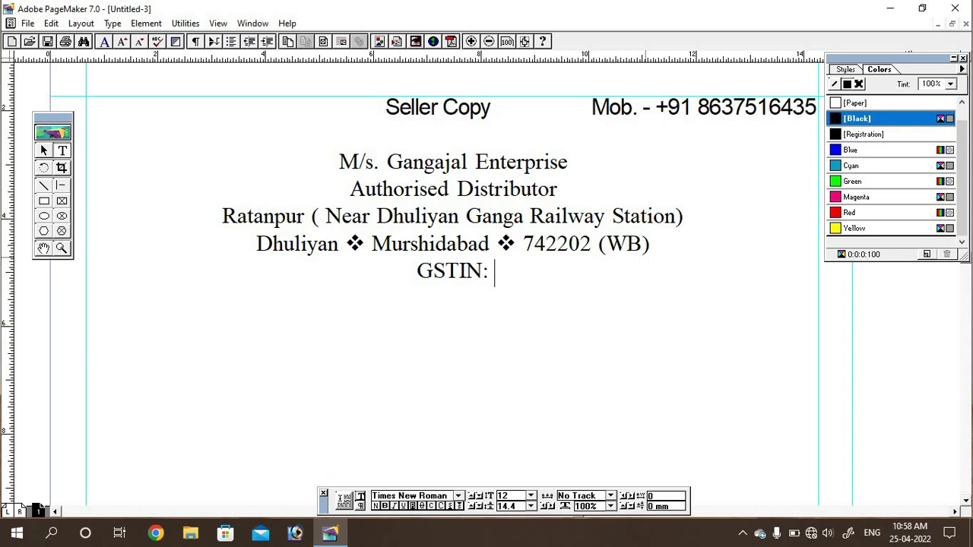
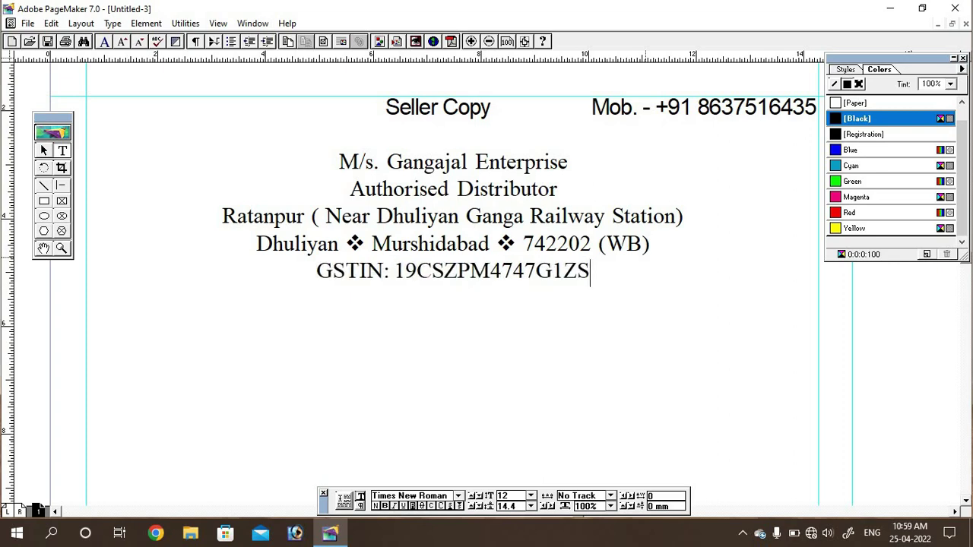
Step: Select everything from M/s. through the GSTIN line and apply the Arial font
double_click(344, 161)
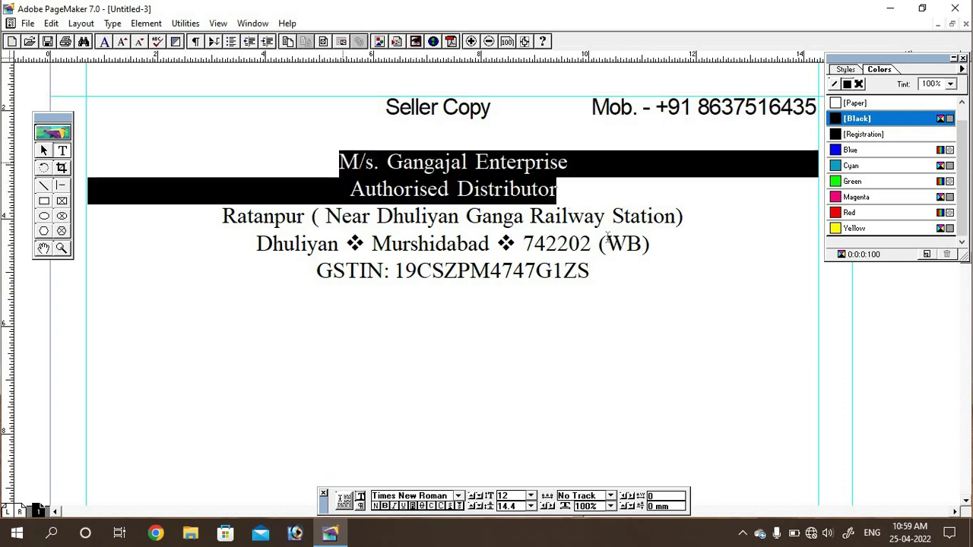
left_click_drag(452, 160, 605, 302)
left_click(458, 495)
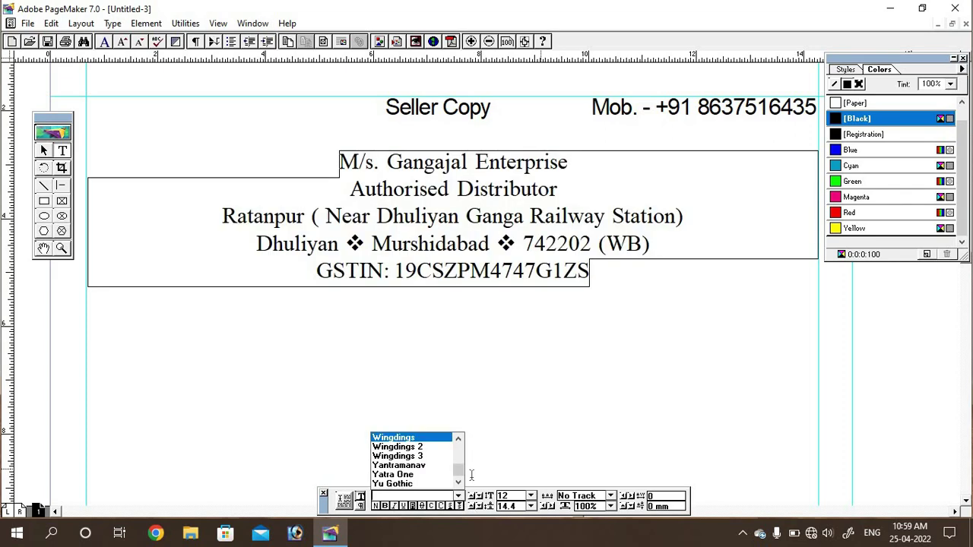
scroll(456, 455, "up", 10)
scroll(456, 455, "up", 5)
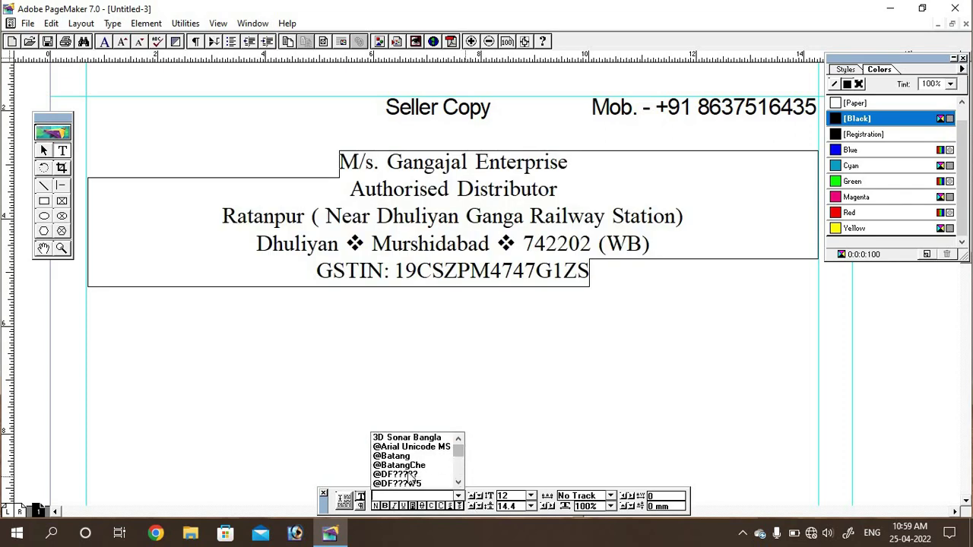
scroll(410, 465, "down", 3)
scroll(391, 450, "down", 3)
left_click(382, 438)
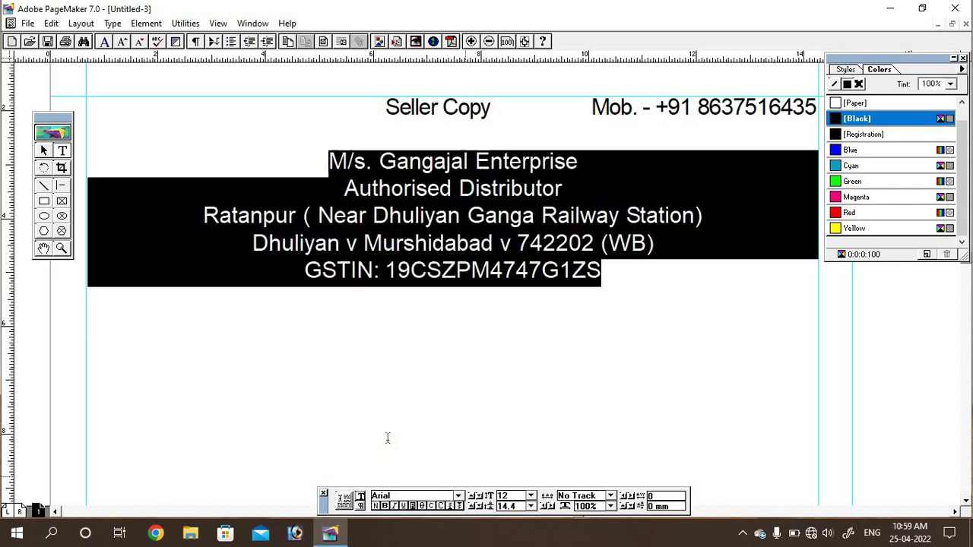
left_click(481, 232)
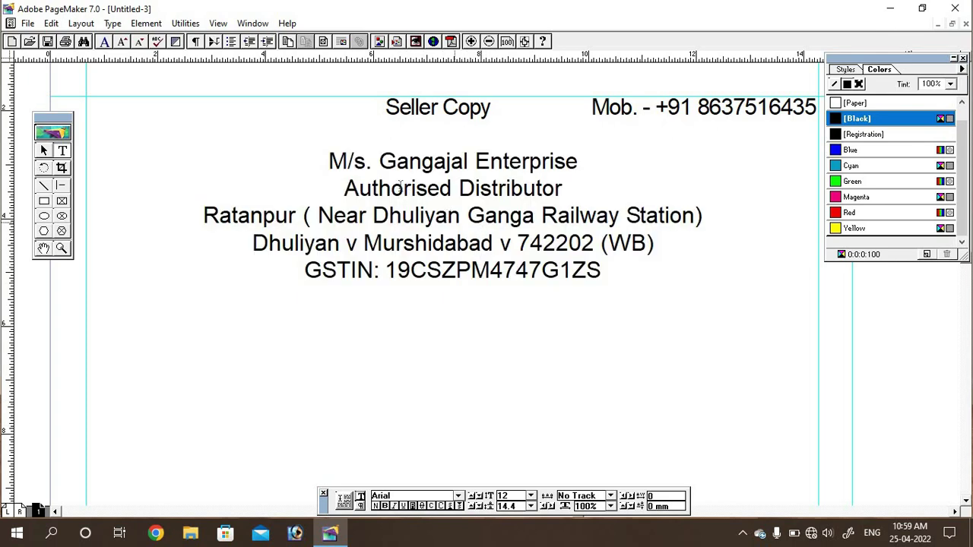
Step: Set the M/s. Gangajal Enterprise line to Monotype Corsiva, bold, 24 pt
left_click(330, 161)
left_click_drag(446, 161, 637, 158)
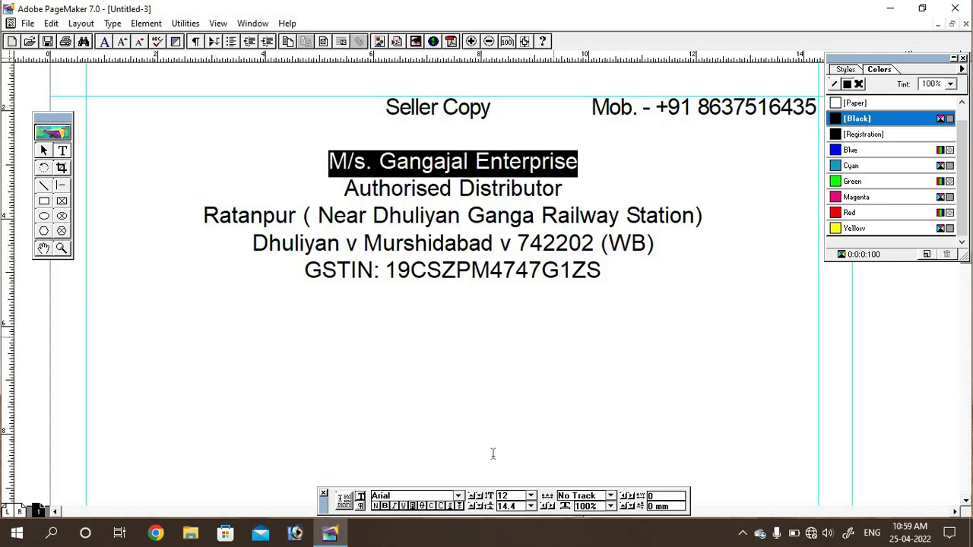
left_click(458, 496)
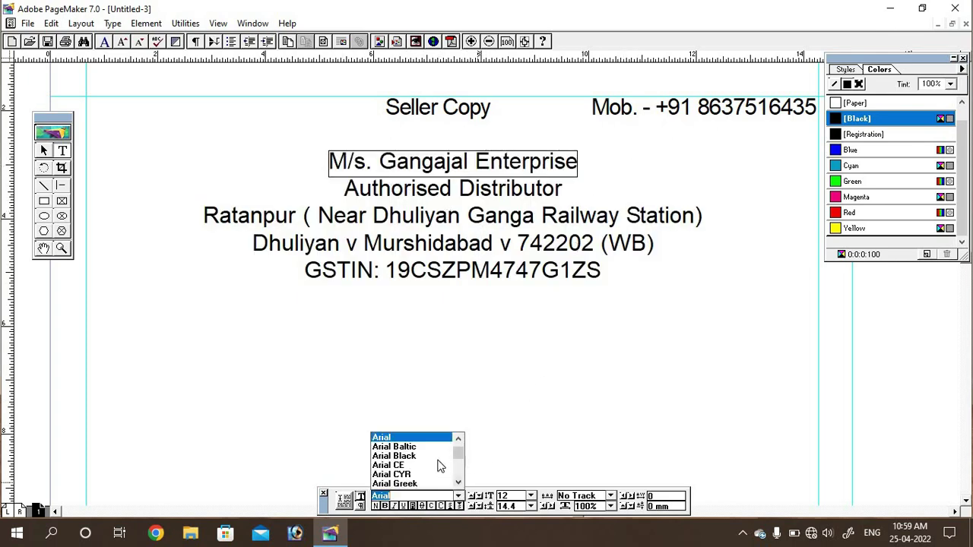
scroll(459, 467, "down", 5)
scroll(440, 471, "down", 3)
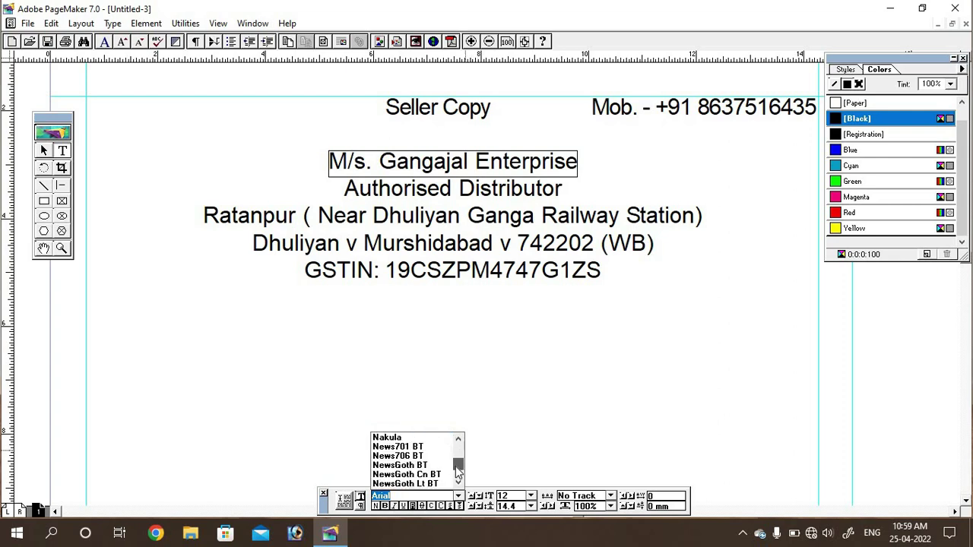
scroll(408, 476, "down", 3)
scroll(408, 477, "up", 1)
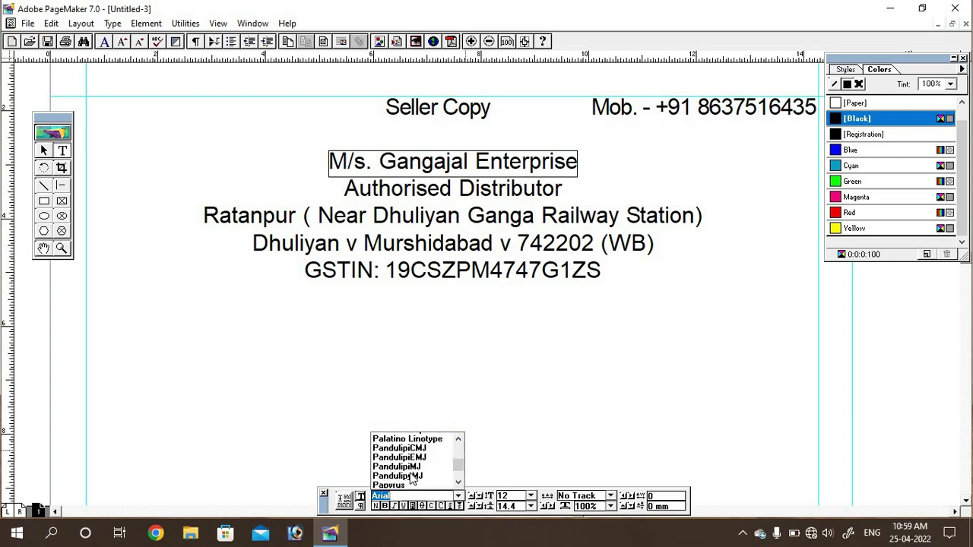
scroll(414, 475, "up", 5)
scroll(418, 474, "up", 5)
scroll(418, 473, "up", 1)
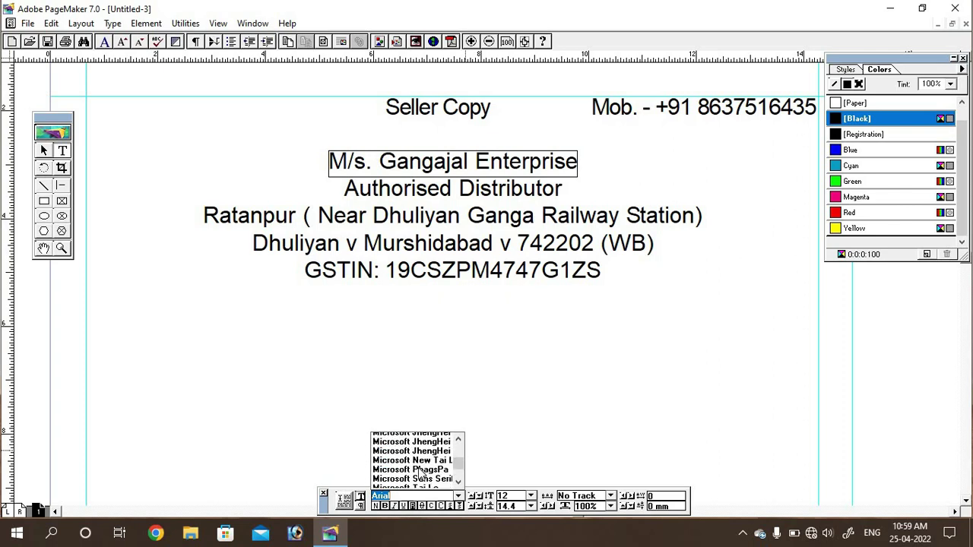
scroll(418, 473, "down", 3)
scroll(416, 474, "down", 3)
scroll(410, 477, "down", 3)
scroll(411, 476, "down", 1)
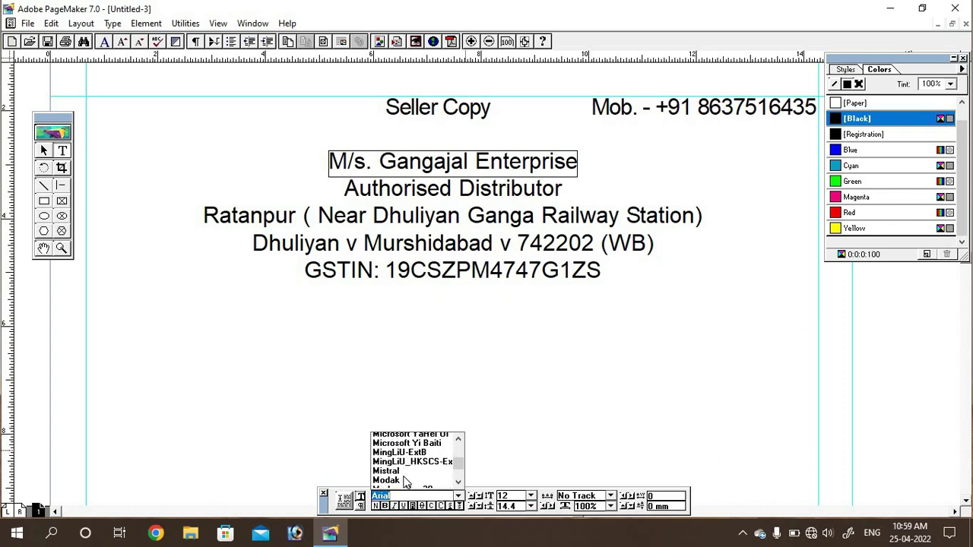
scroll(408, 478, "down", 2)
scroll(406, 482, "down", 3)
left_click(405, 475)
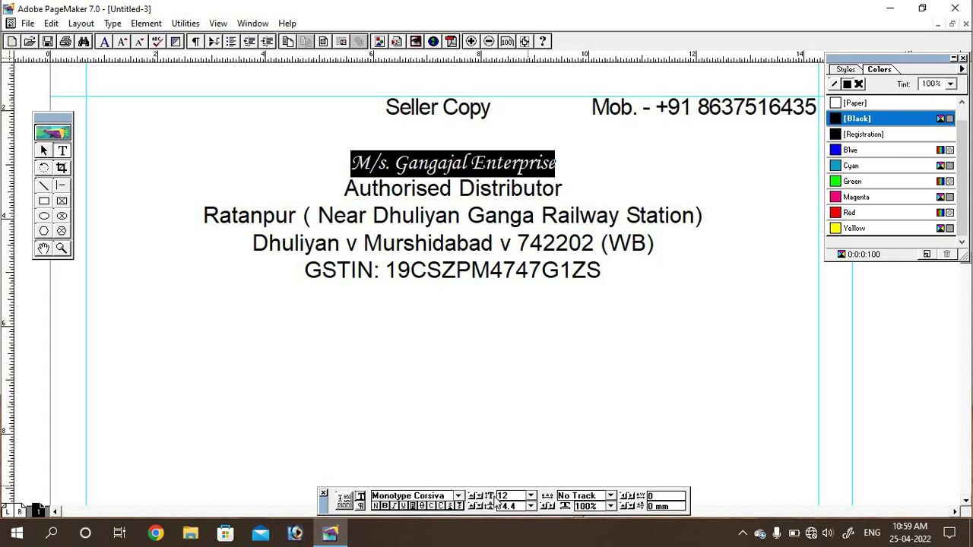
left_click(385, 506)
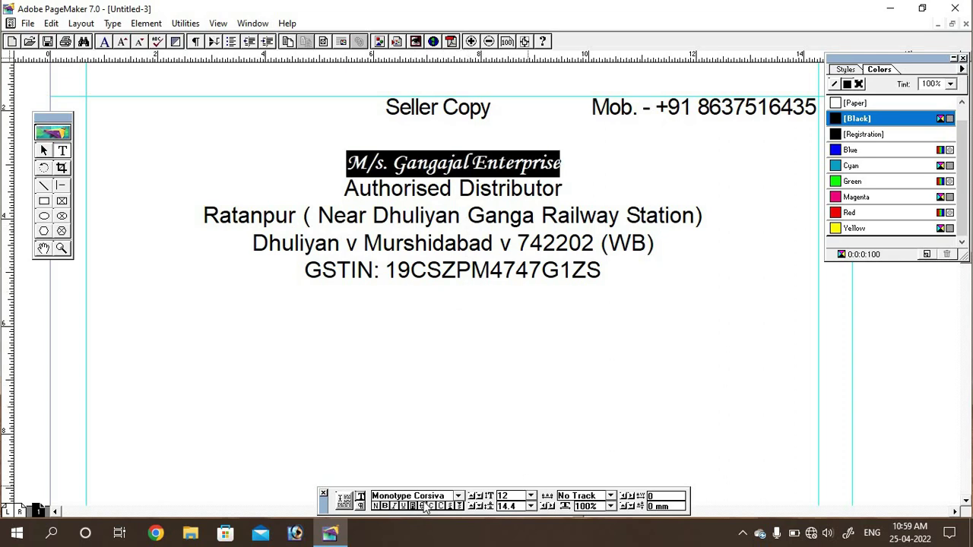
left_click(530, 495)
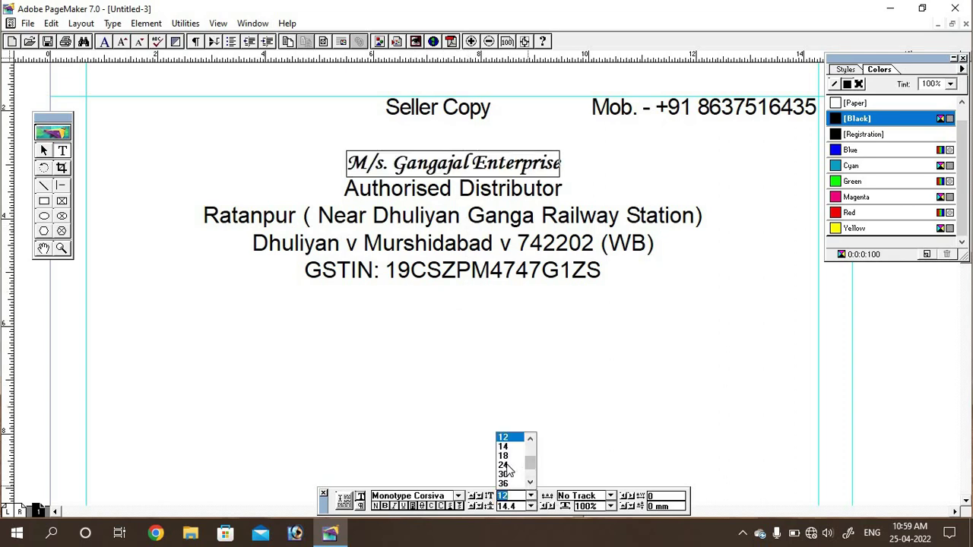
left_click(504, 465)
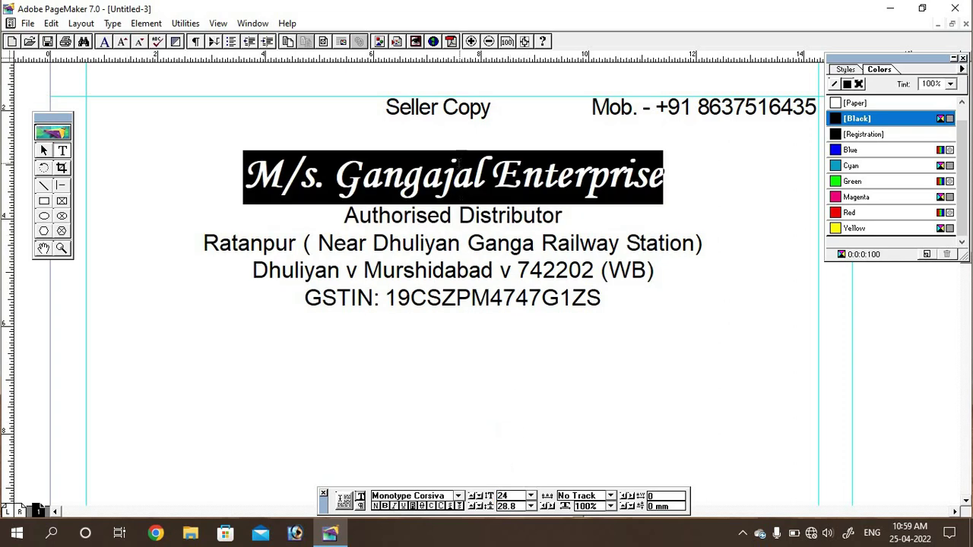
left_click(458, 163)
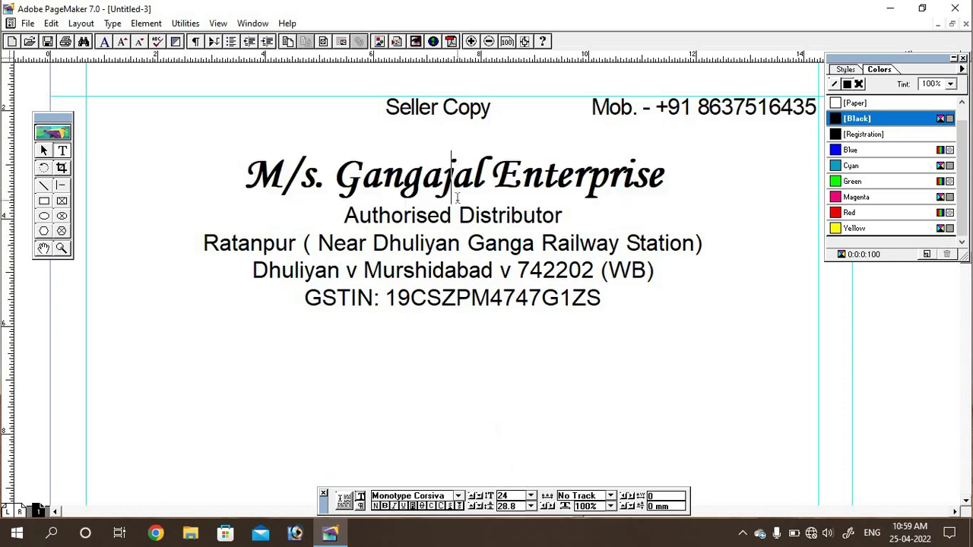
Step: Reselect the firm-name heading and increase its size to 30 pt
triple_click(419, 195)
left_click(483, 195)
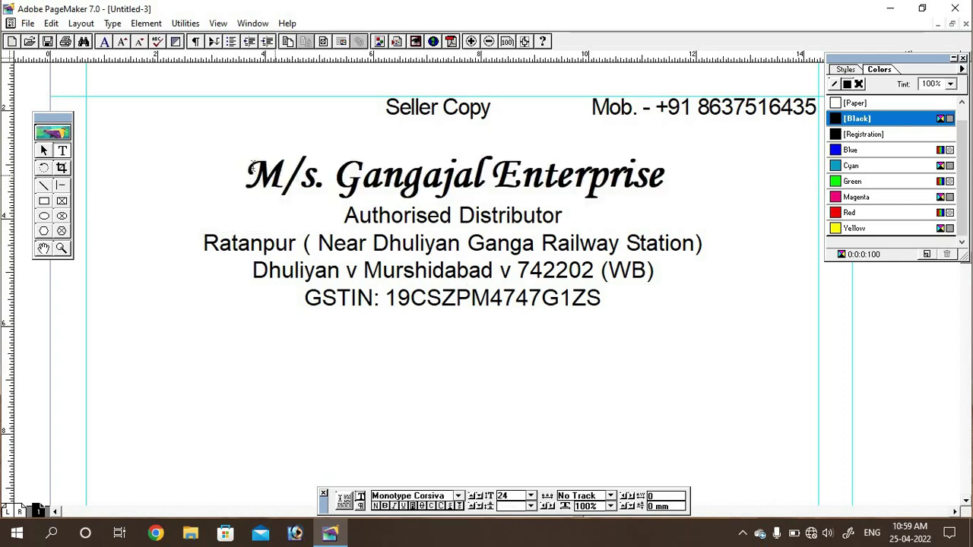
left_click_drag(244, 176, 686, 177)
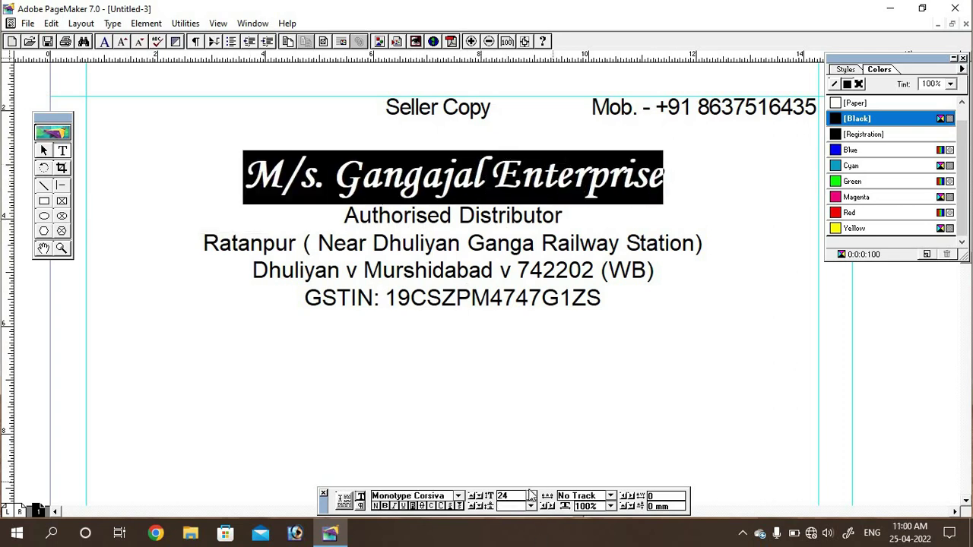
left_click(533, 495)
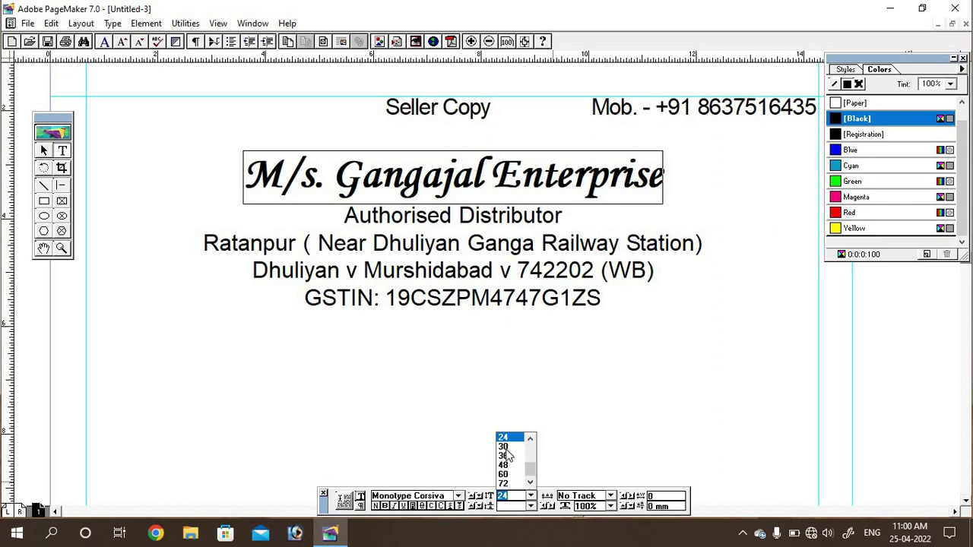
left_click(507, 446)
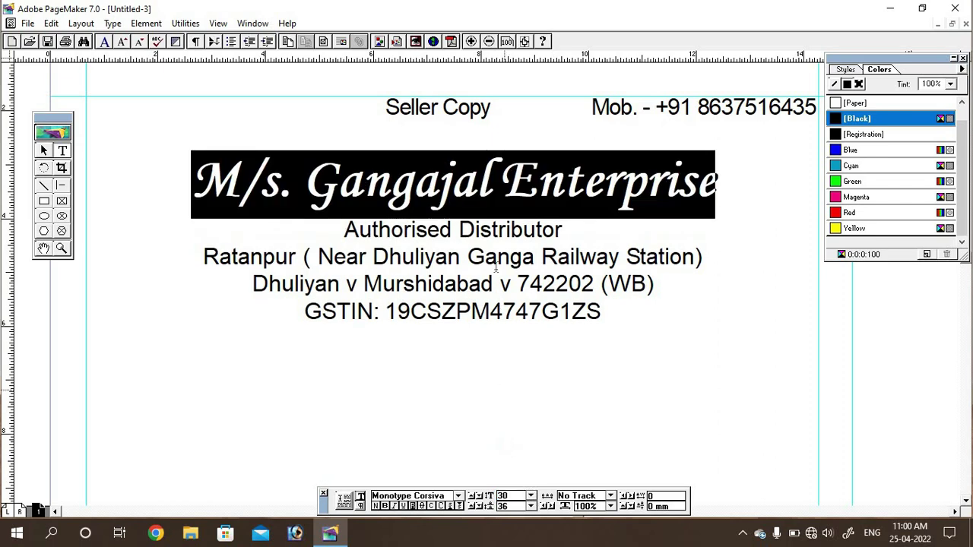
Step: Set the Authorised Distributor line to 14 pt
left_click(451, 210)
left_click(346, 230)
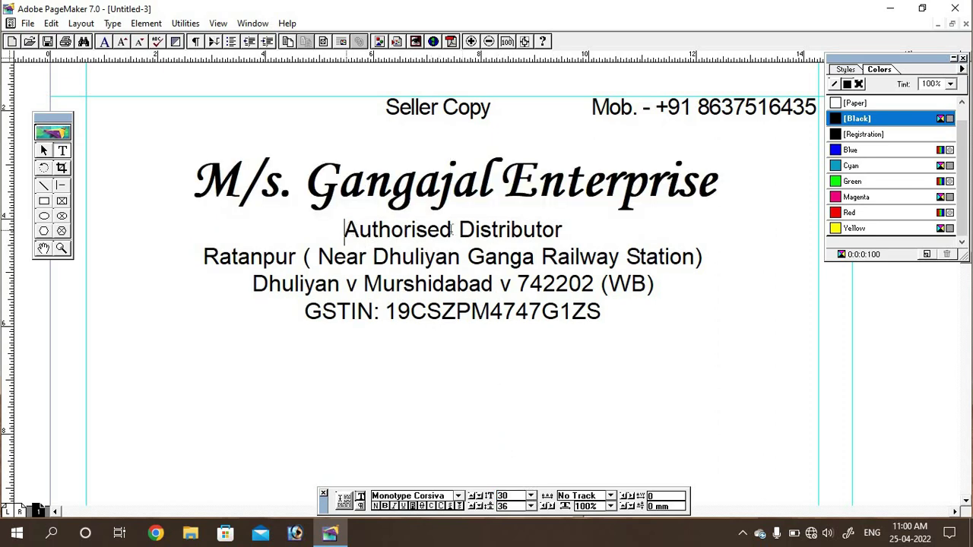
left_click(567, 230, "shift")
left_click(458, 495)
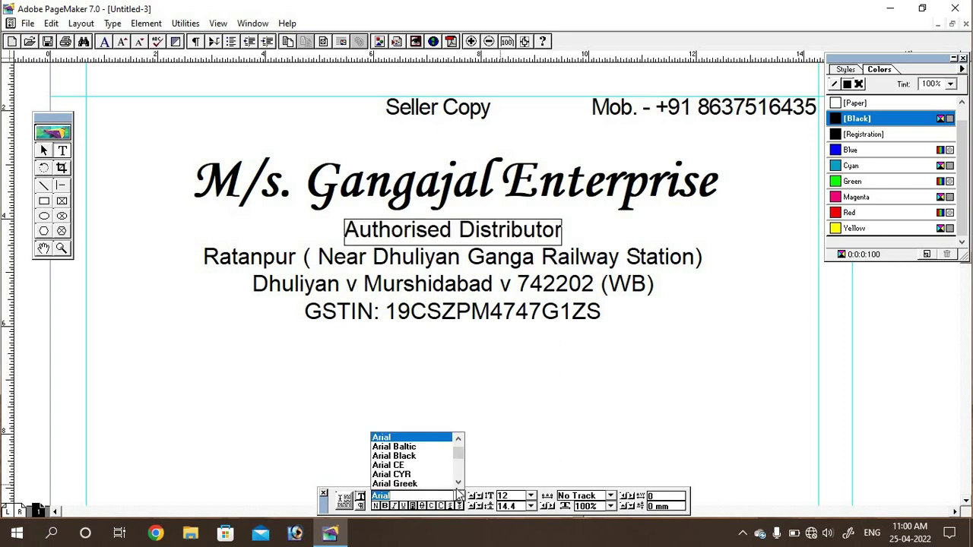
left_click(531, 496)
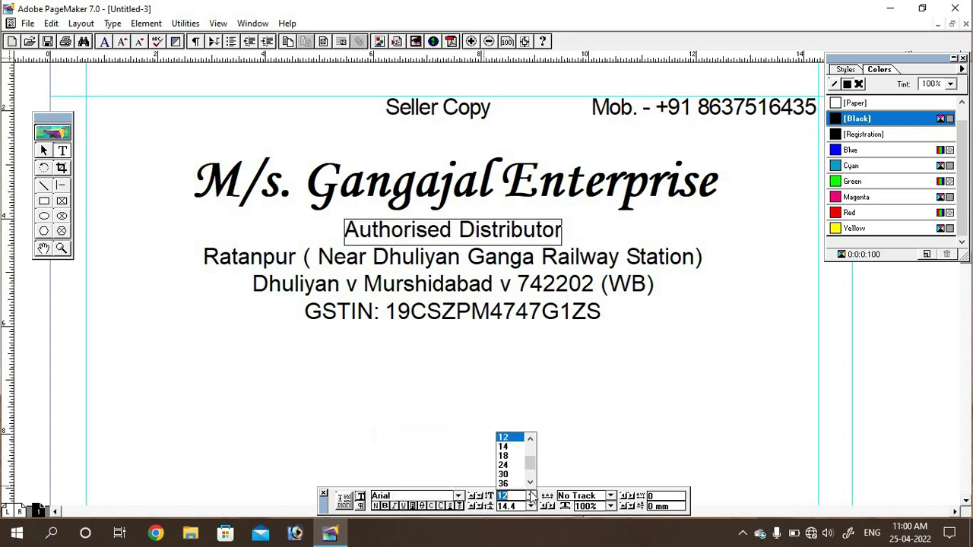
left_click(503, 446)
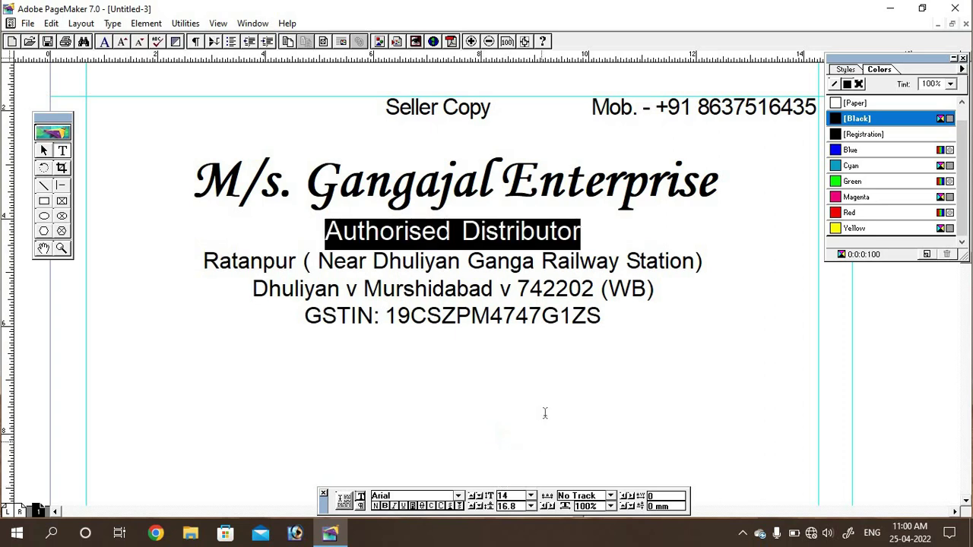
left_click(459, 262)
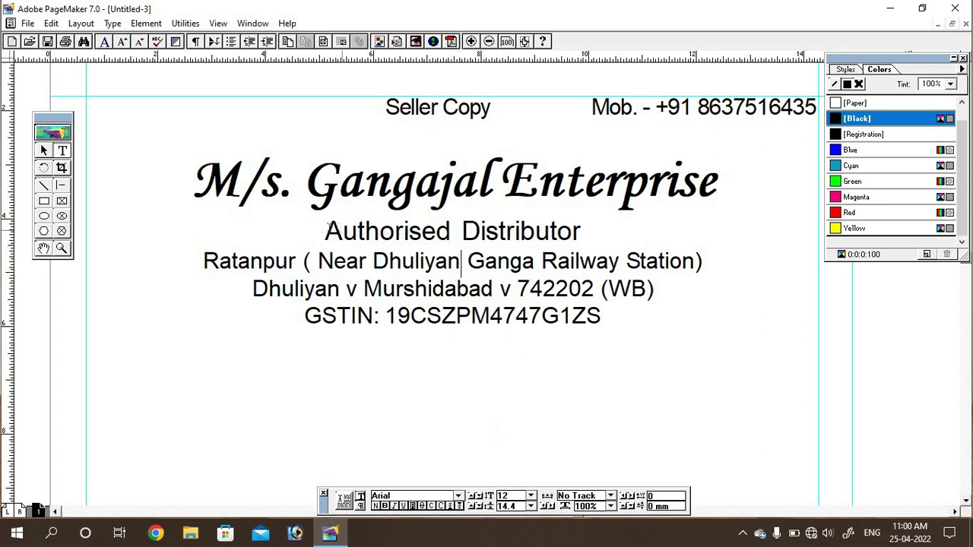
left_click_drag(327, 231, 581, 231)
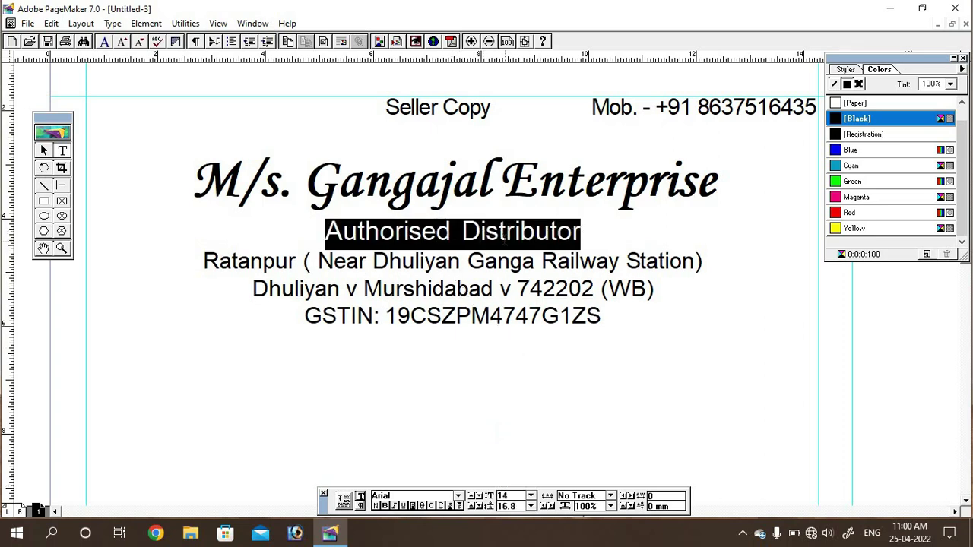
left_click(505, 231)
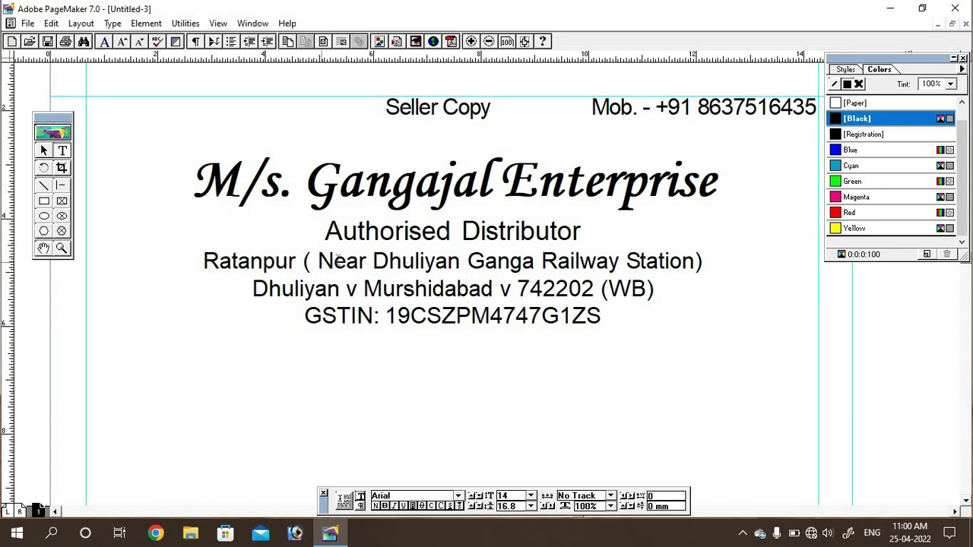
Step: Italicise 'Near Dhuliyan Ganga Railway Station'
left_click_drag(318, 262, 693, 262)
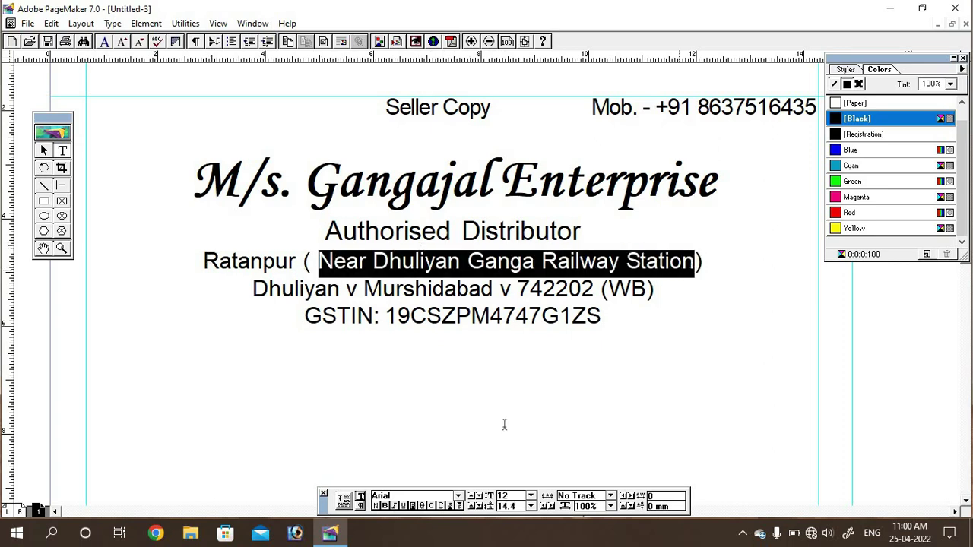
left_click(395, 507)
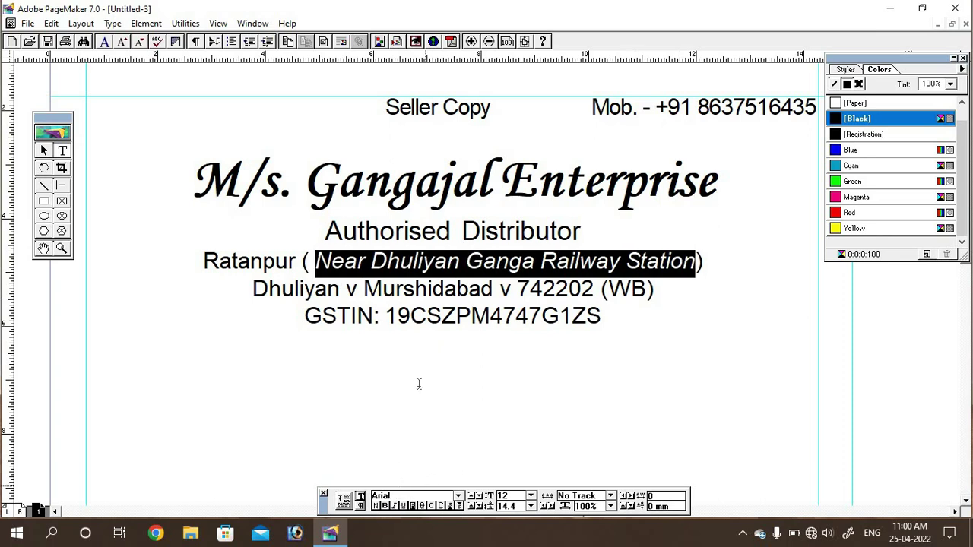
left_click(434, 300)
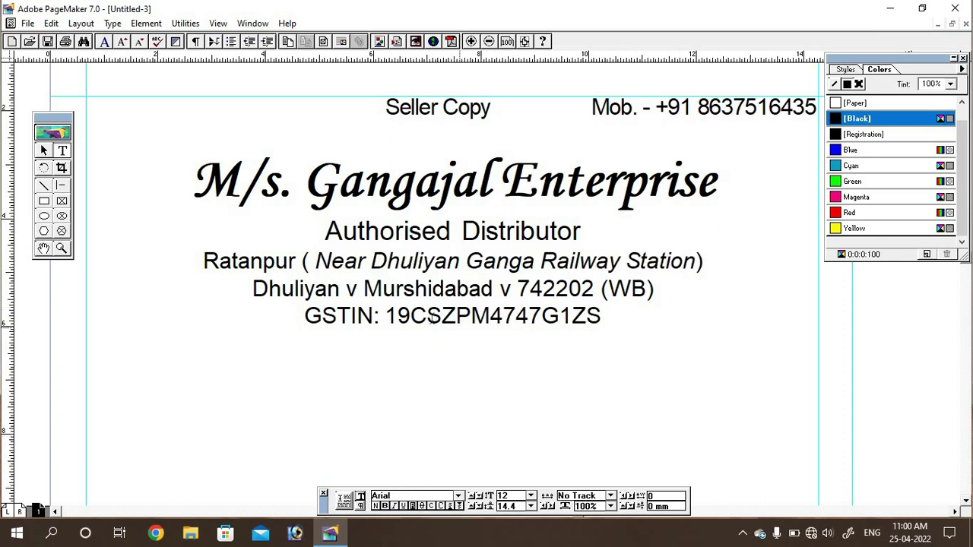
Step: Turn the v separators after Dhuliyan and Murshidabad back into Wingdings ❖ ornaments
left_click_drag(346, 288, 357, 288)
double_click(506, 291)
double_click(352, 289)
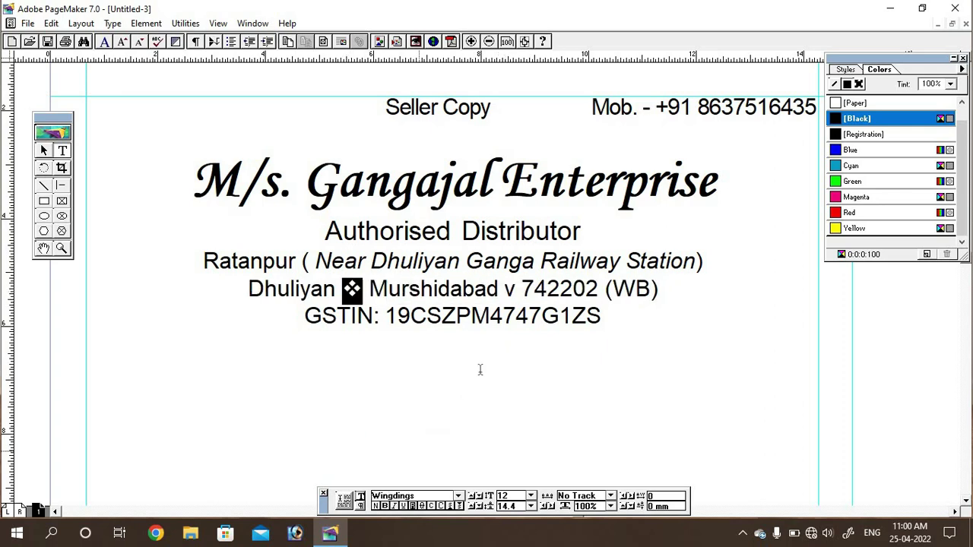
double_click(508, 290)
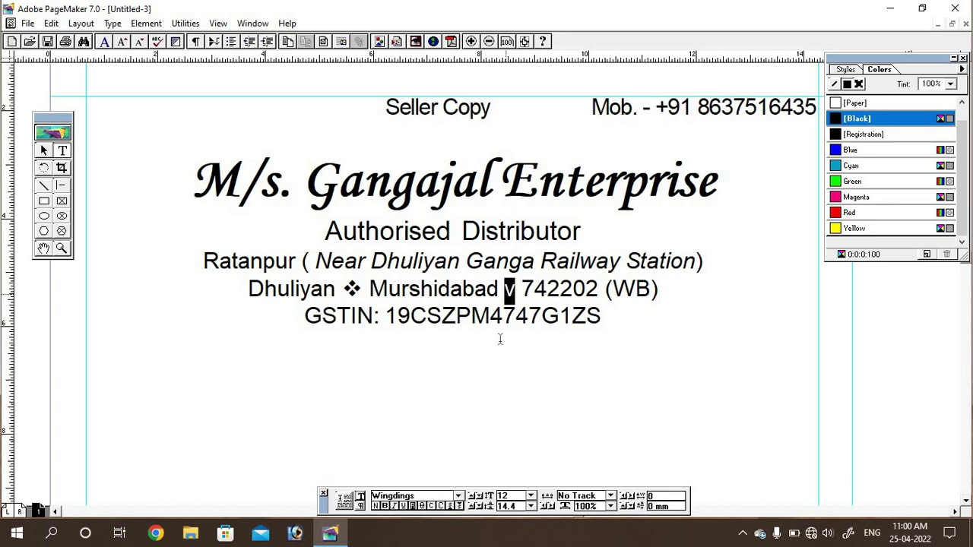
left_click(458, 495)
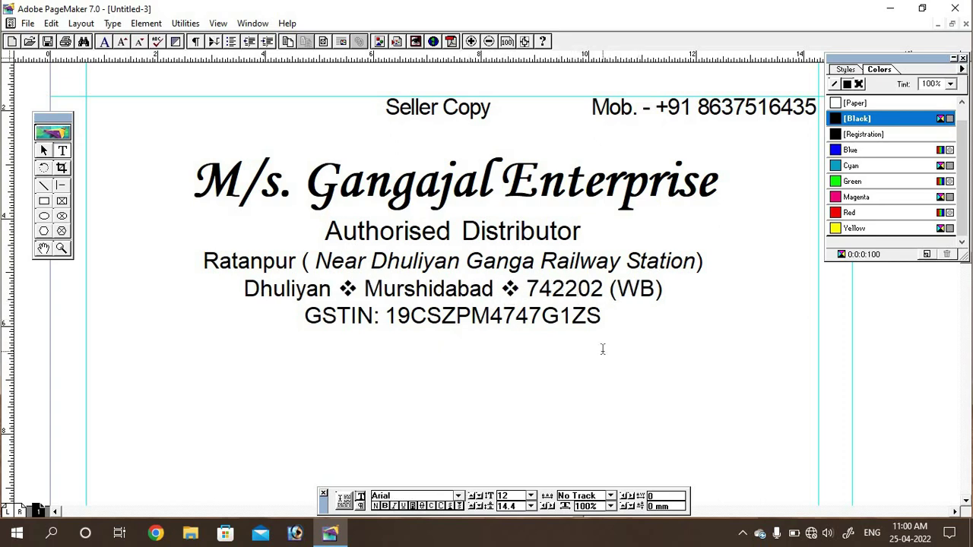
key("ctrl+1")
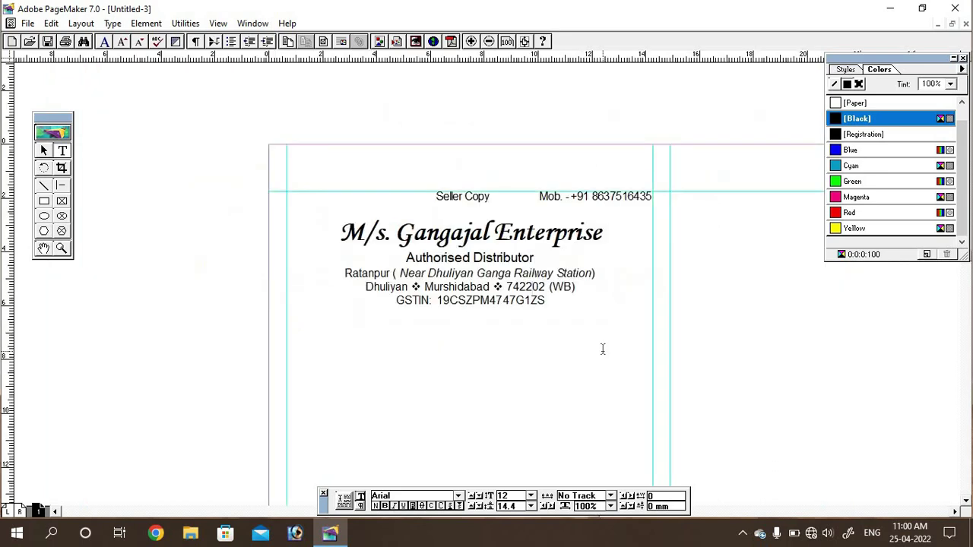
Step: Nudge the whole header text block slightly upward with Ctrl+arrow keys
left_click(473, 211)
left_click(444, 217)
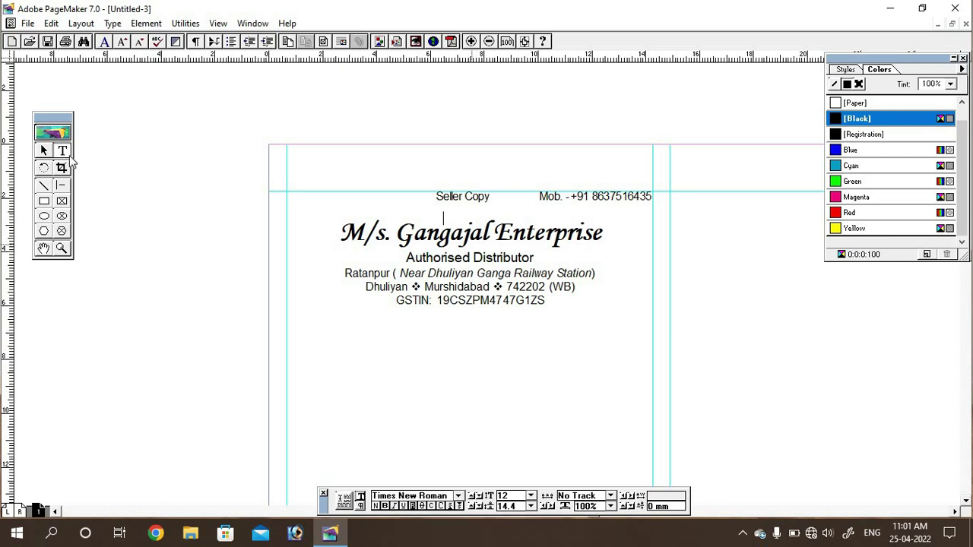
left_click(44, 151)
left_click(469, 235)
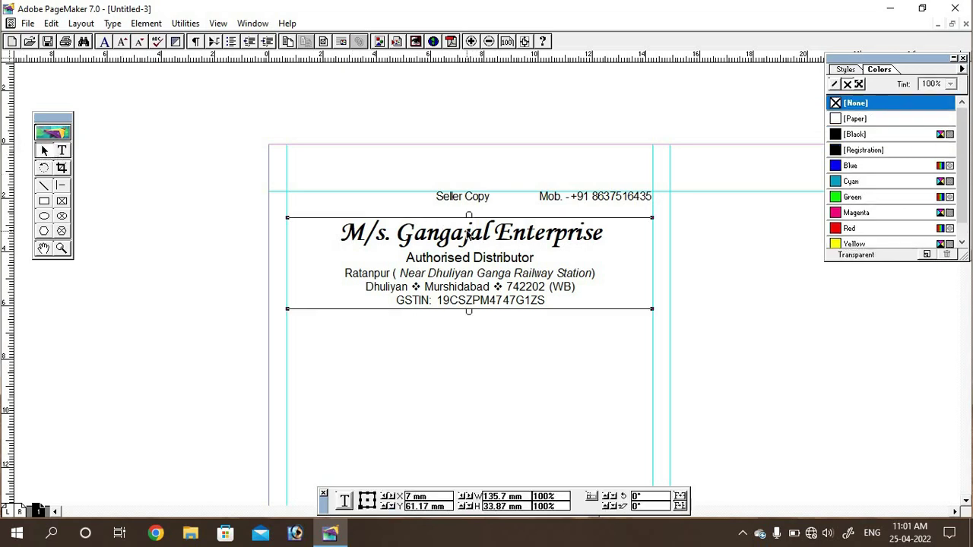
key("ctrl+Up")
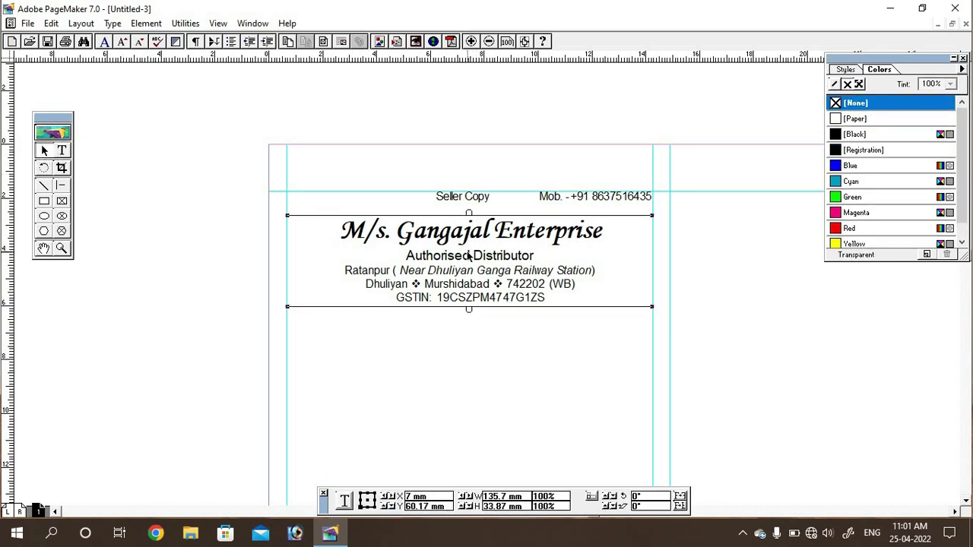
key("ctrl+Up")
key("ctrl+Up")
key("ctrl+Up")
key("ctrl+Up")
key("ctrl+Up")
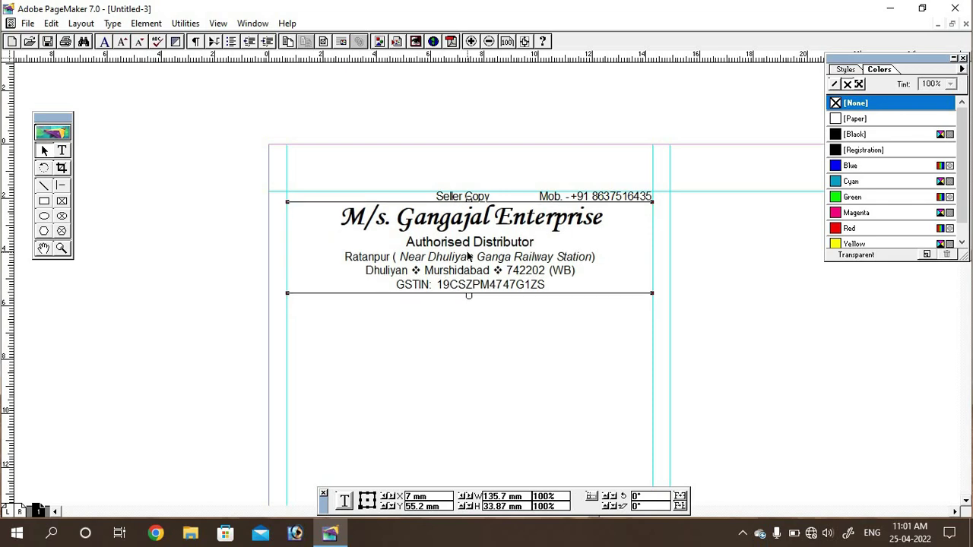
key("ctrl+Up")
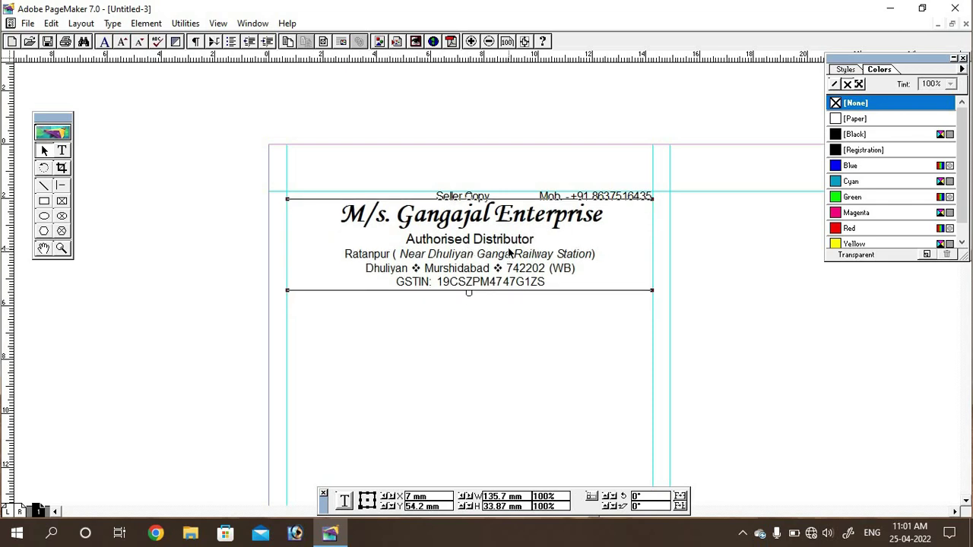
key("ctrl+Down")
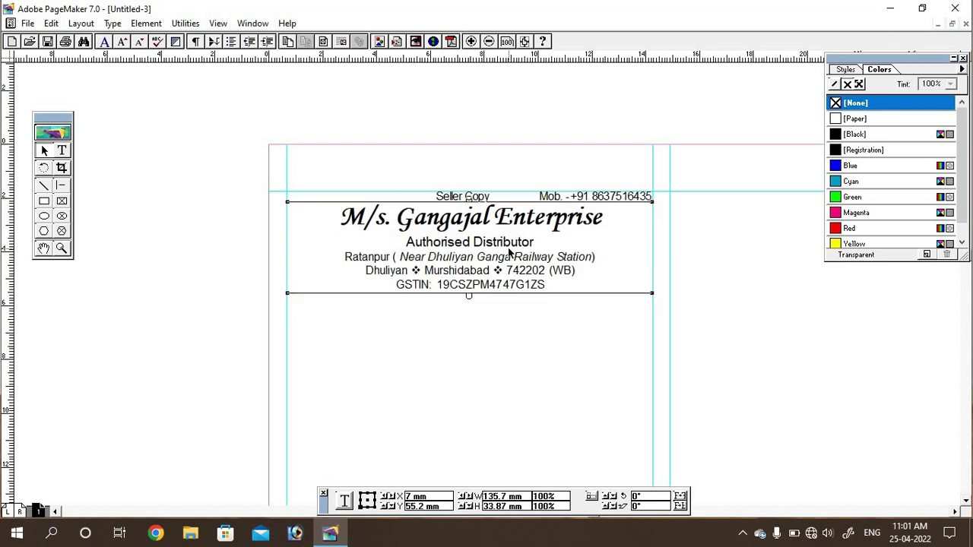
key("ctrl+Down")
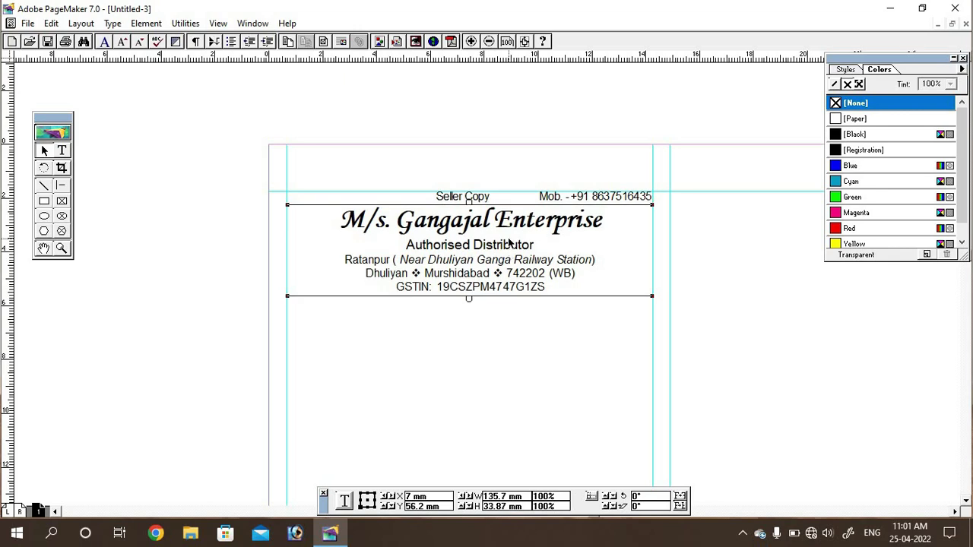
key("ctrl+Up")
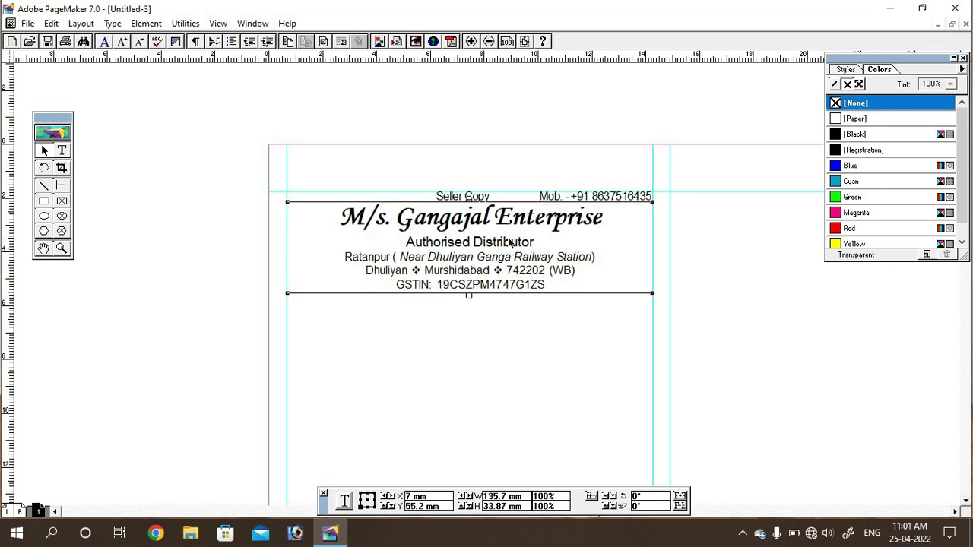
left_click(532, 327)
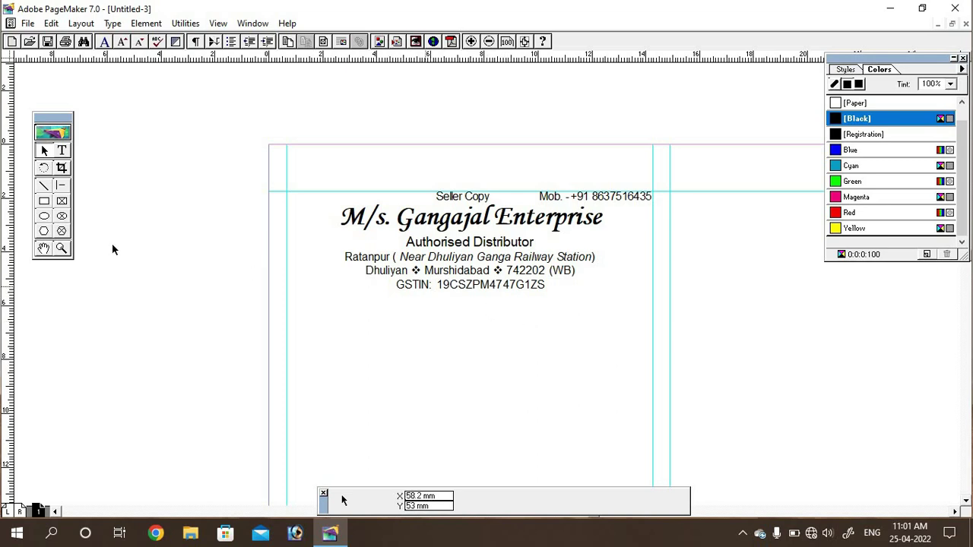
Step: Set the GSTIN tax number in Arial bold
left_click(61, 151)
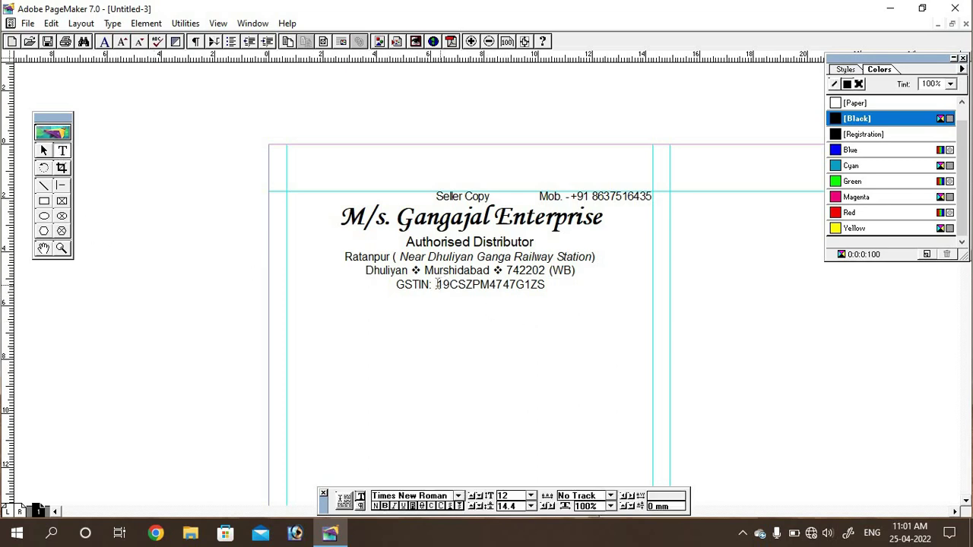
left_click_drag(437, 284, 544, 286)
left_click(458, 496)
left_click(428, 430)
left_click(385, 505)
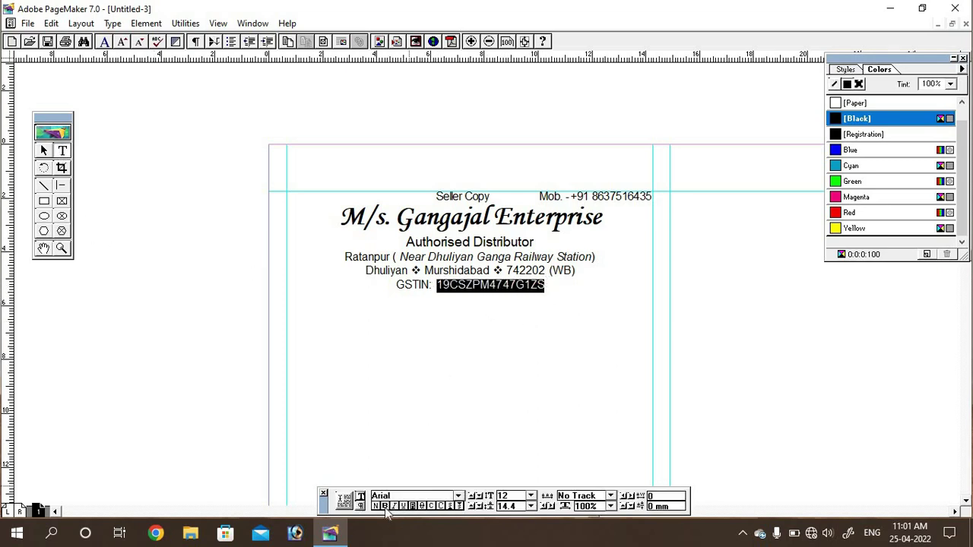
left_click(43, 151)
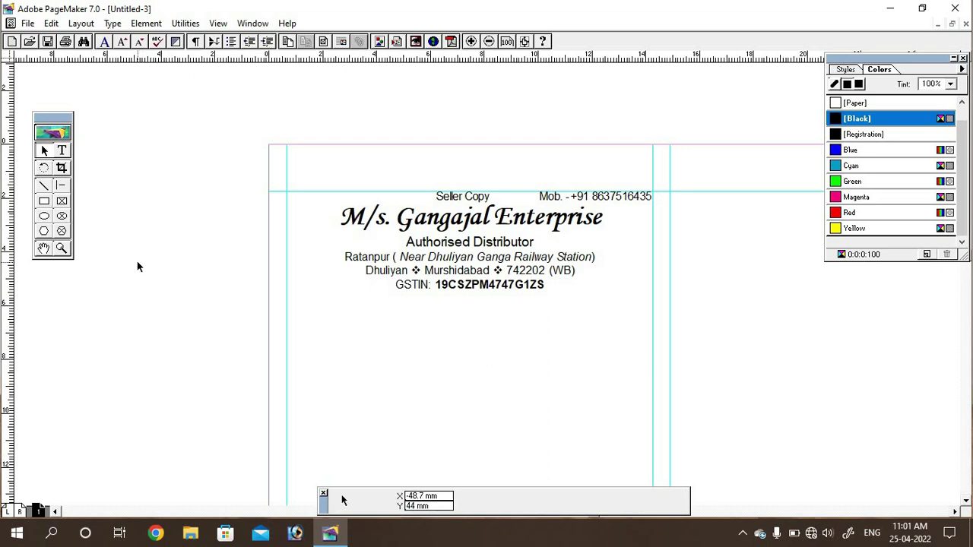
Step: Create a text box below the GSTIN line and type 'Name' with a dotted leader, starting Address
left_click(62, 151)
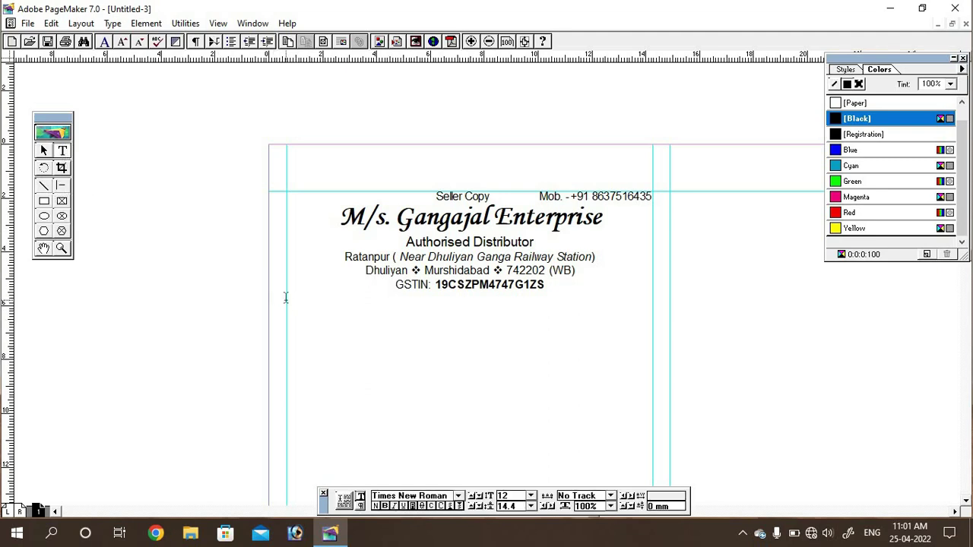
left_click_drag(286, 300, 652, 340)
type("n")
key("BackSpace")
type("Na")
type("me")
double_click(326, 304)
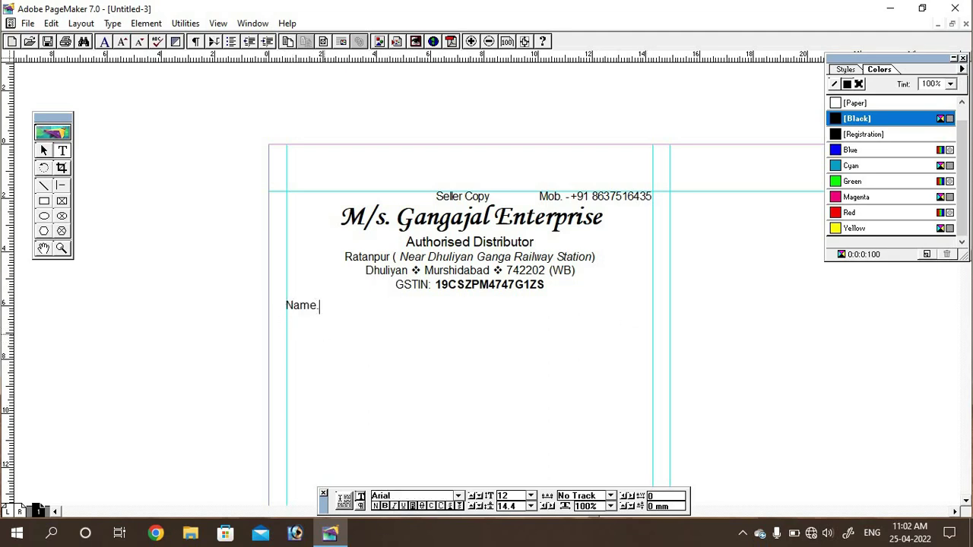
type("...")
type("..................................")
type("...............")
type("..............................")
type(".. ")
type("A")
type("ddre")
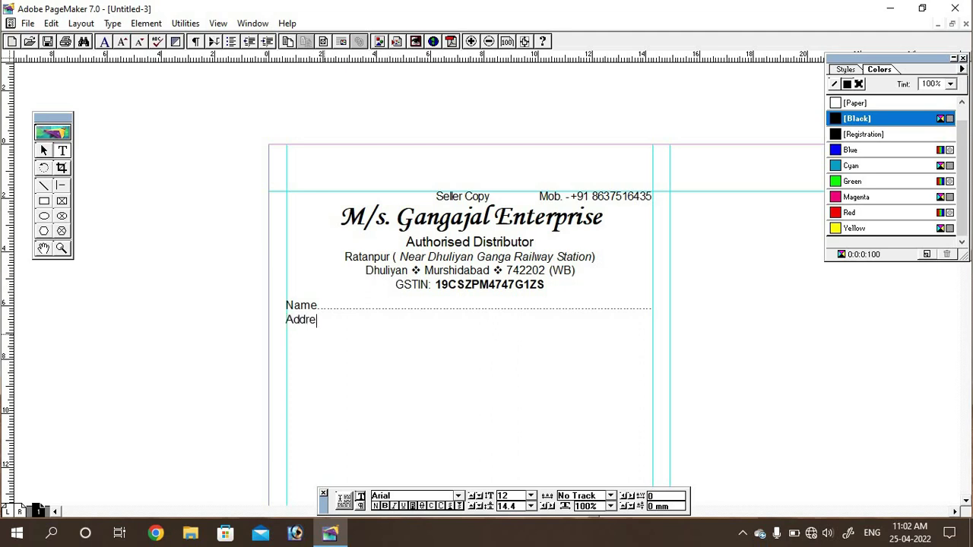
type("ss.")
type(".............................................")
type(".........................")
type(" Dat")
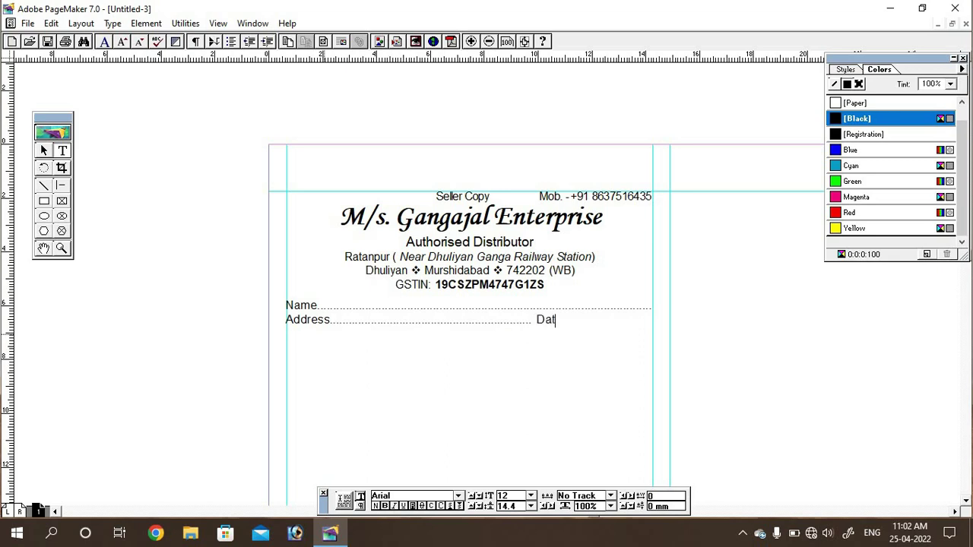
type("e")
type(".................")
type(".................")
Step: Set 24 pt leading on all lines of the Name/Address/Date text block
left_click(44, 150)
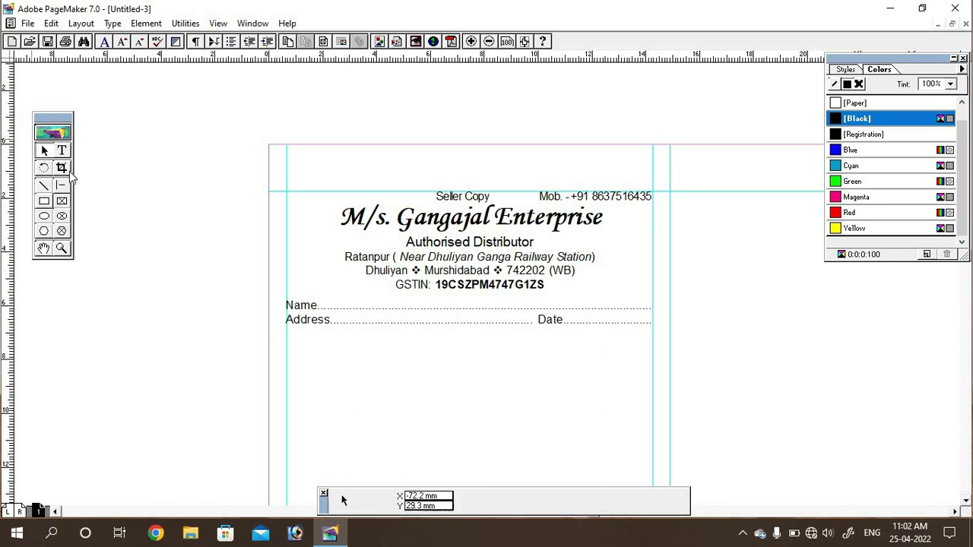
left_click(362, 310)
double_click(363, 310)
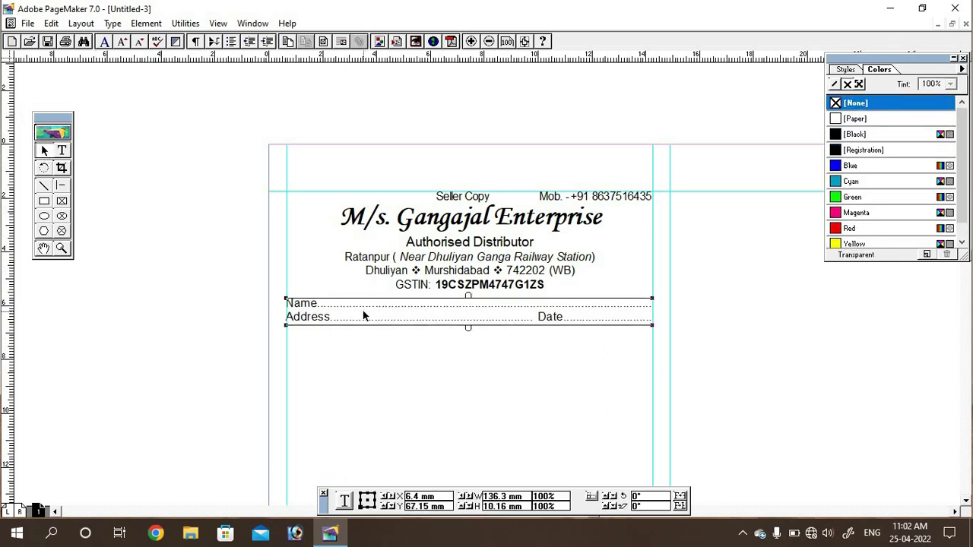
key("ctrl+a")
left_click_drag(671, 309, 672, 308)
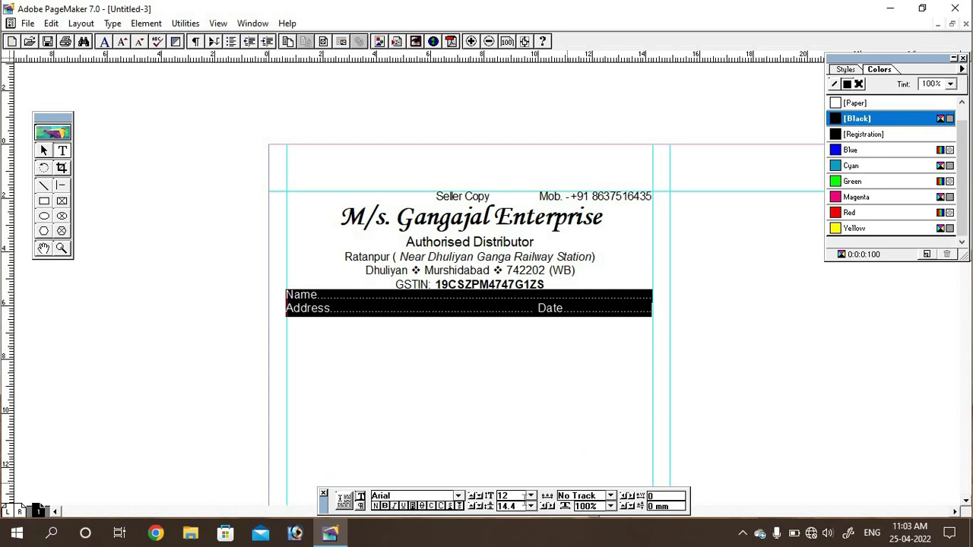
double_click(472, 507)
type("24")
key("Return")
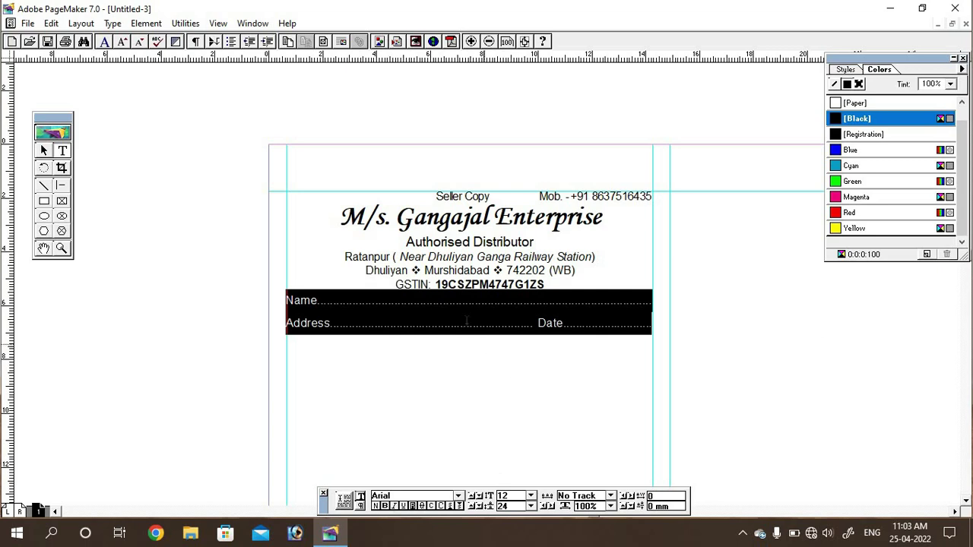
left_click(474, 333)
Step: Zoom and pan so the Name and Address fill-in lines are centred in view
key("shift+F1")
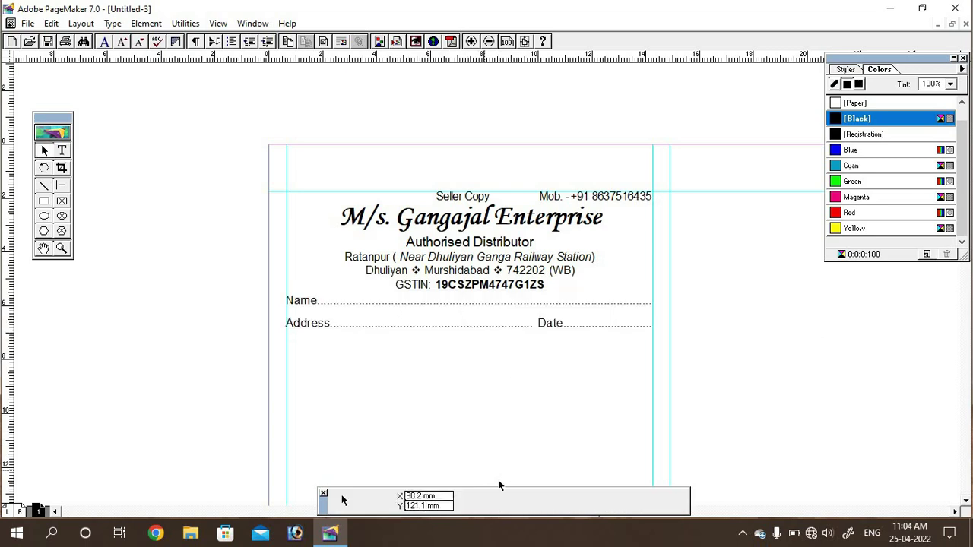
left_click_drag(484, 436, 473, 329)
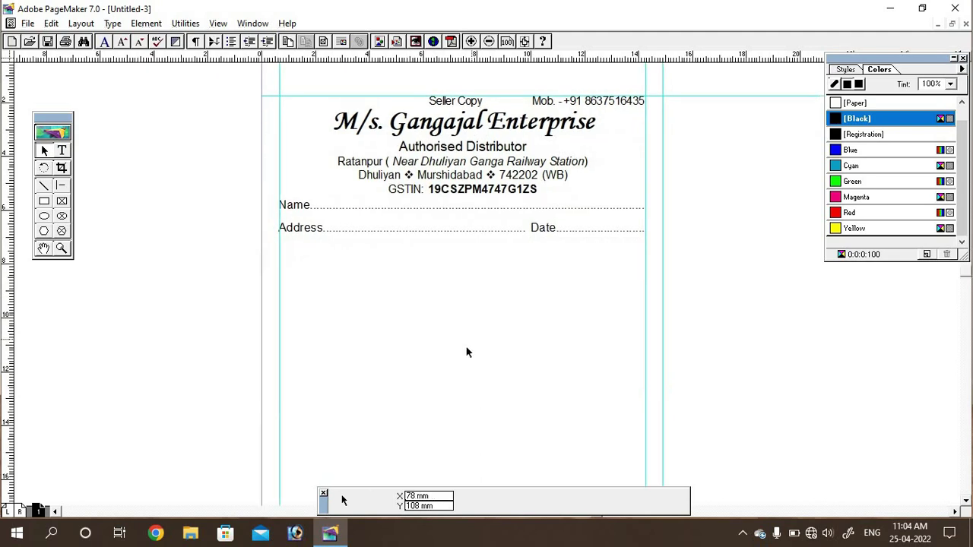
key("ctrl+2")
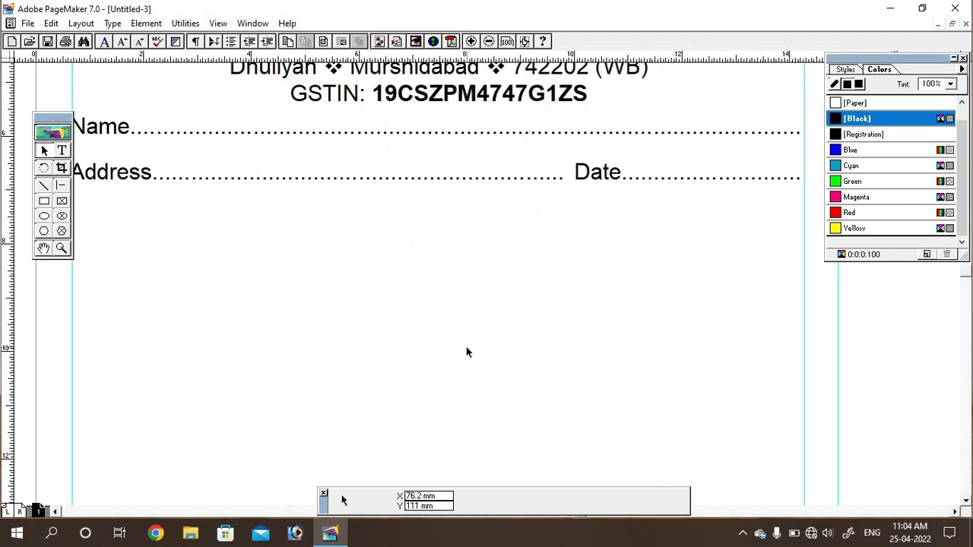
key("ctrl+minus")
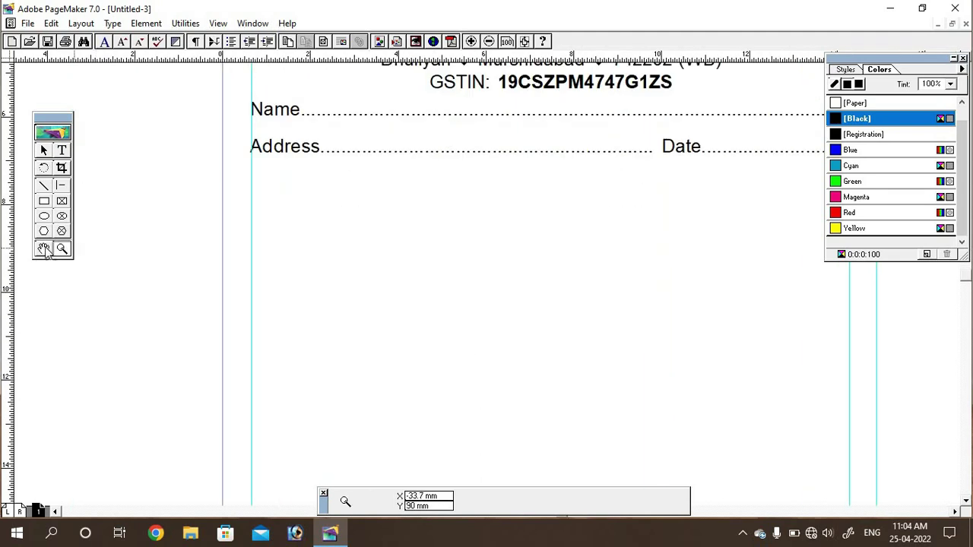
left_click(43, 249)
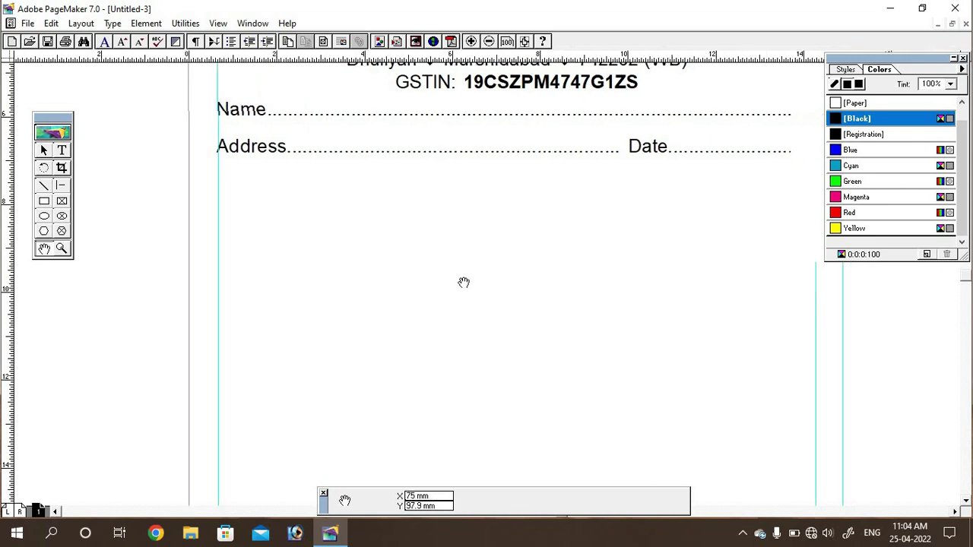
mouse_move(550, 281)
left_mouse_down()
mouse_move(452, 283)
mouse_move(445, 244)
left_mouse_up()
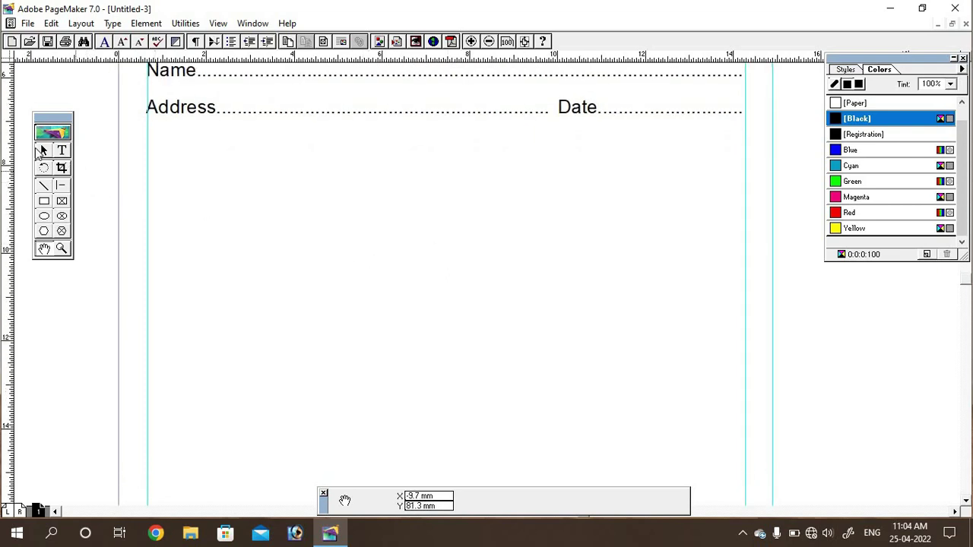
Step: Draw a horizontal constrained rule across the column under the Address line
left_click(44, 150)
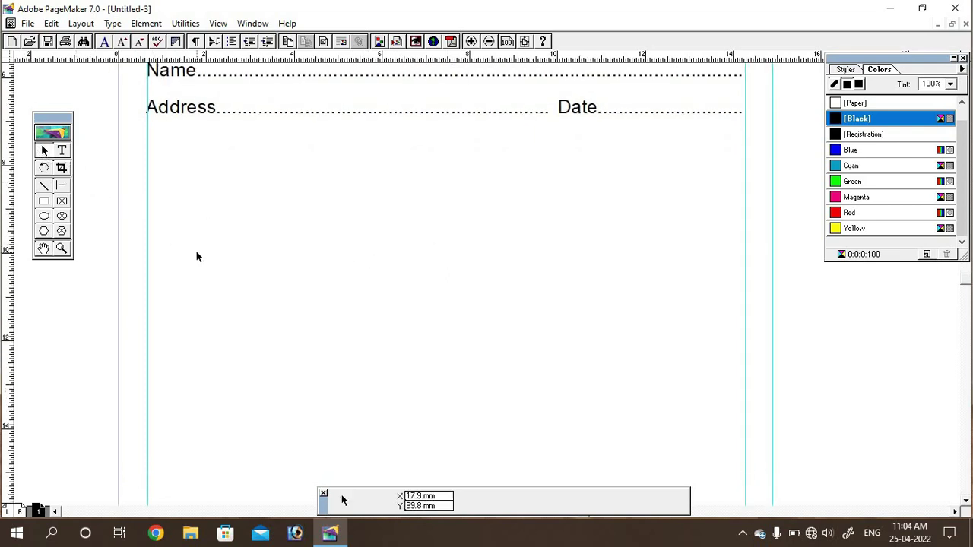
left_click(61, 186)
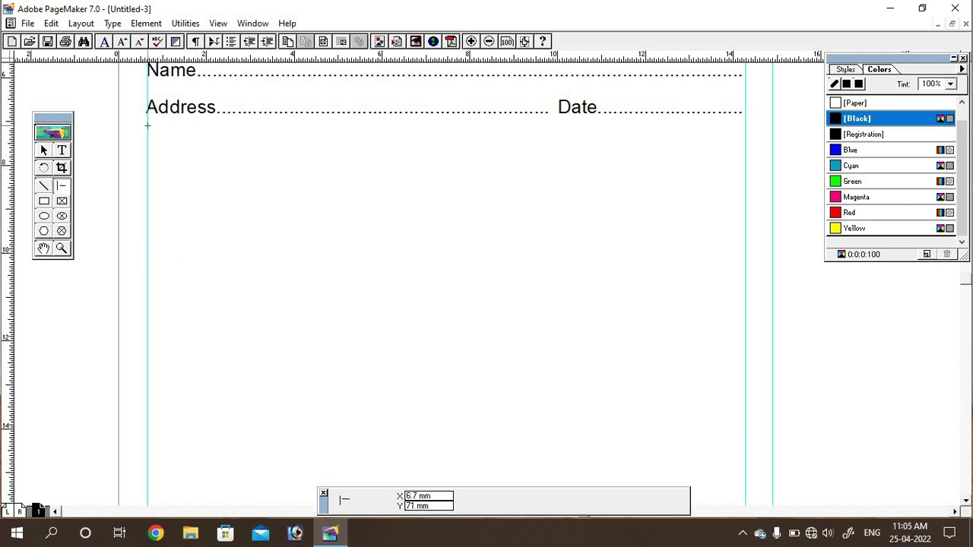
left_click_drag(148, 126, 745, 124)
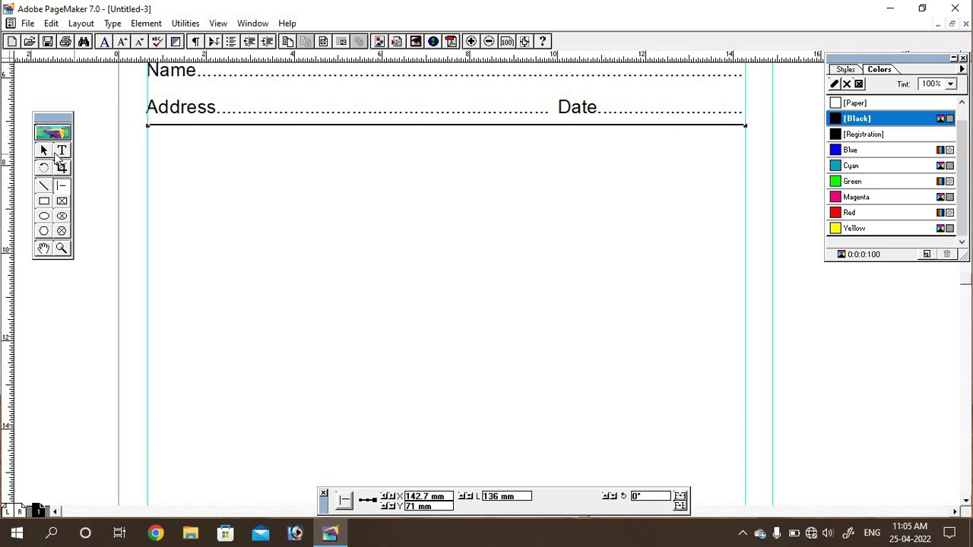
Step: Paste a duplicate of the rule and nudge it slightly lower with the Down arrow
left_click(43, 150)
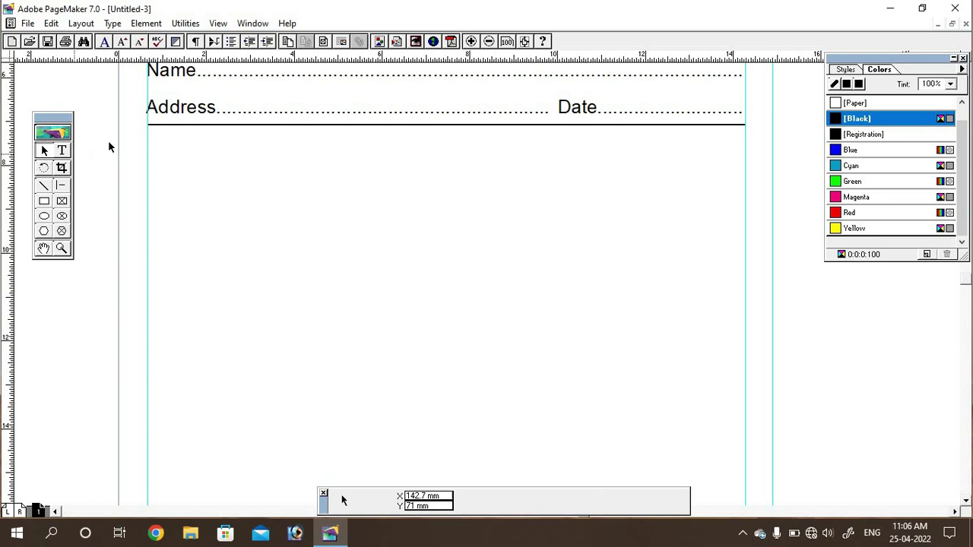
left_click(431, 127)
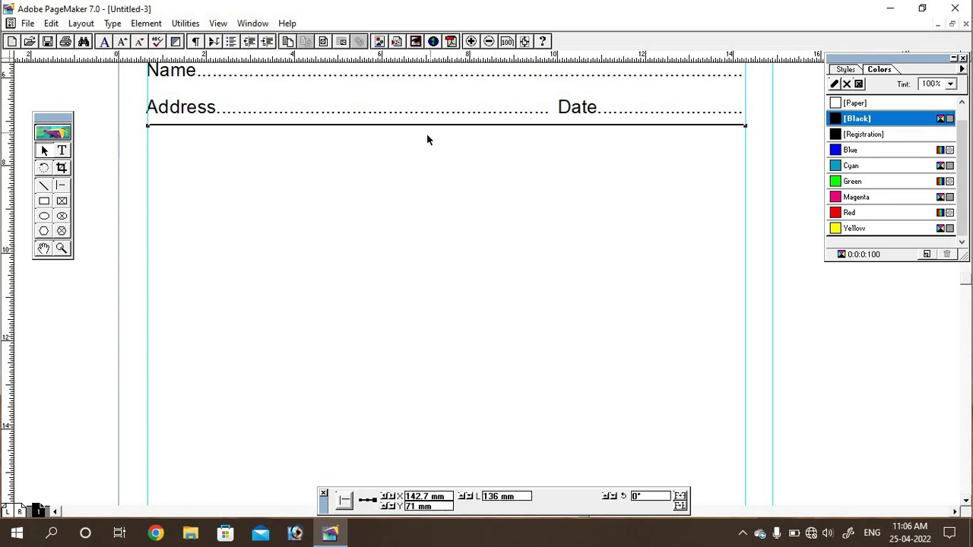
key("ctrl+v")
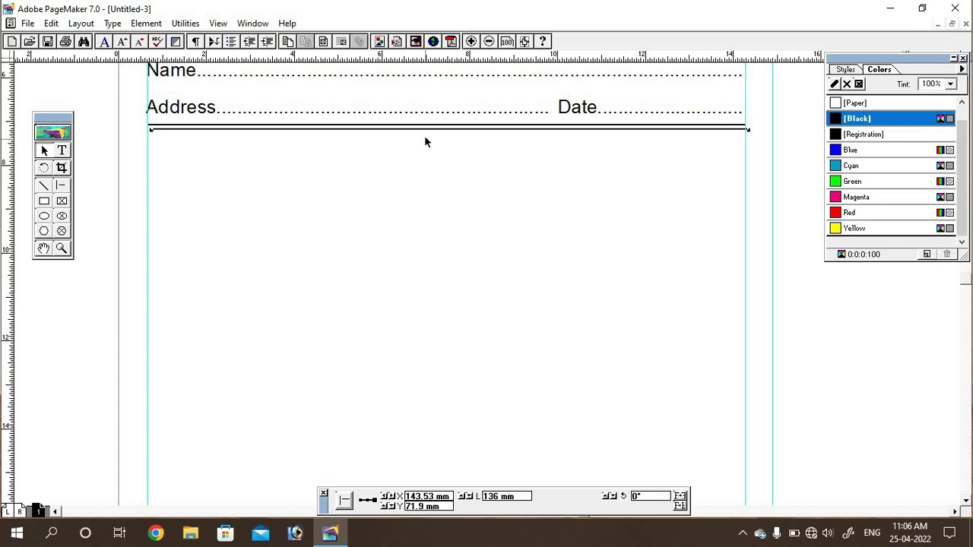
left_click(427, 142)
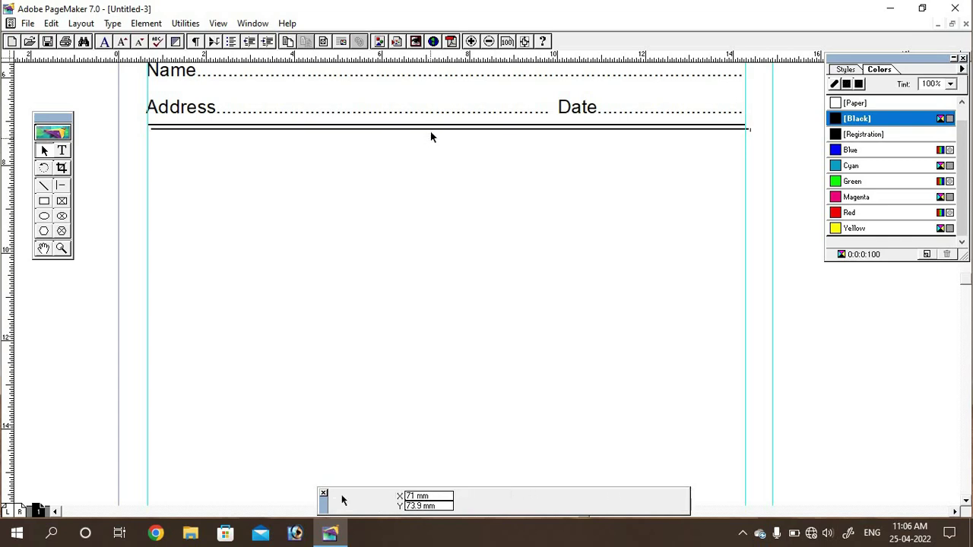
left_click(426, 130)
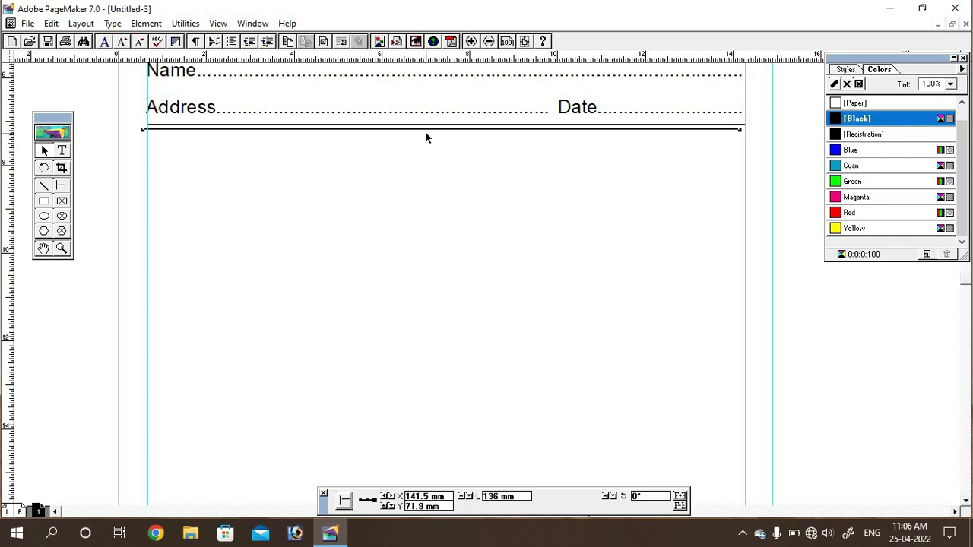
key("Down")
key("Down")
key("Down")
key("Down")
key("Down")
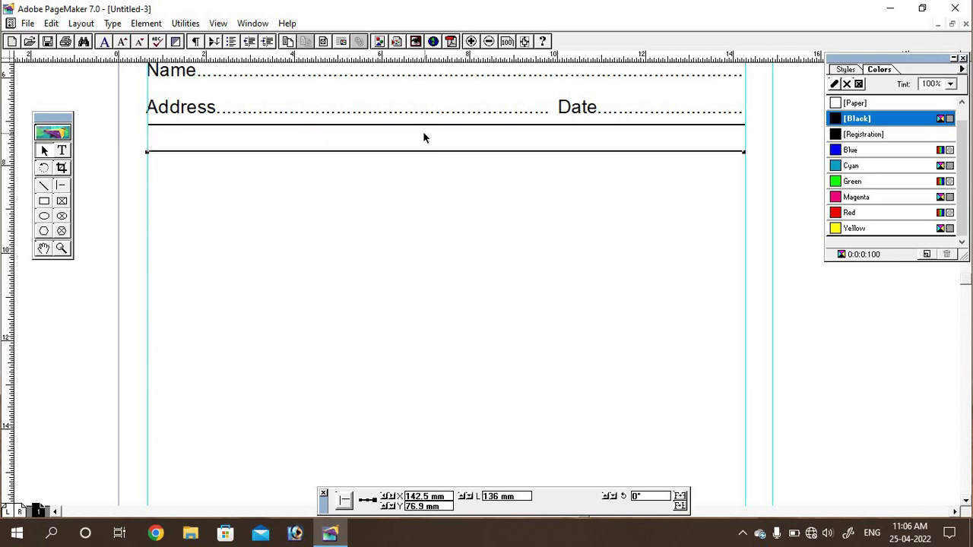
key("Down")
key("Down")
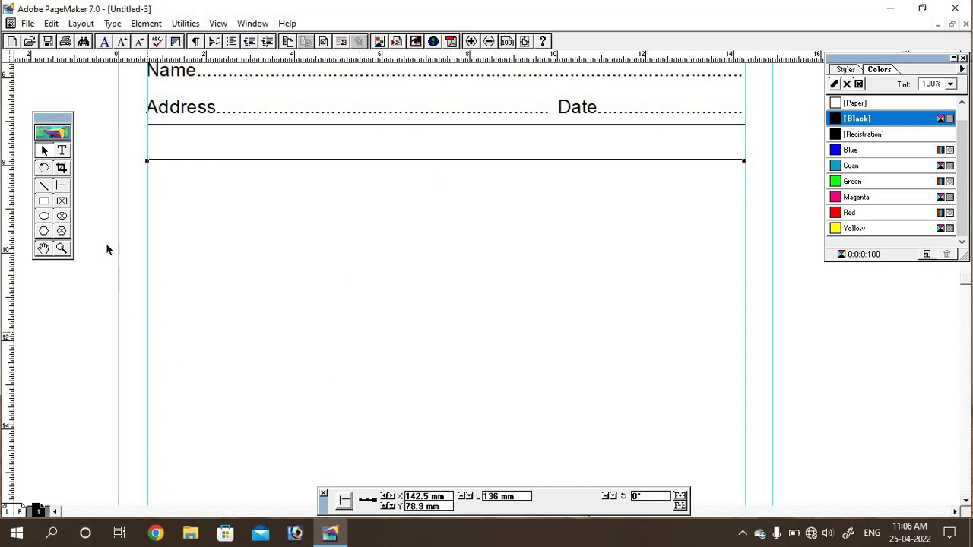
Step: Draw a vertical column line down from the top table rule
left_click(62, 184)
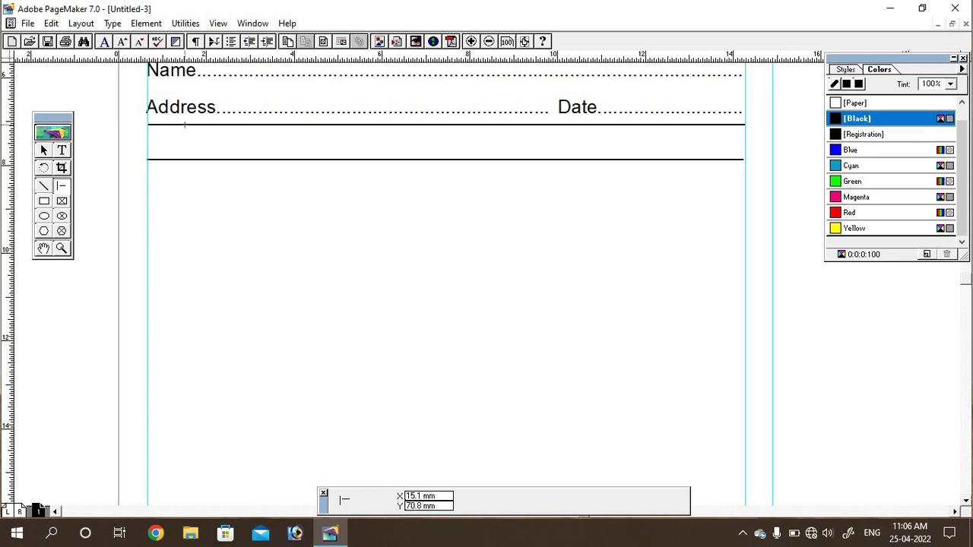
left_click_drag(184, 126, 185, 492)
key("ctrl+minus")
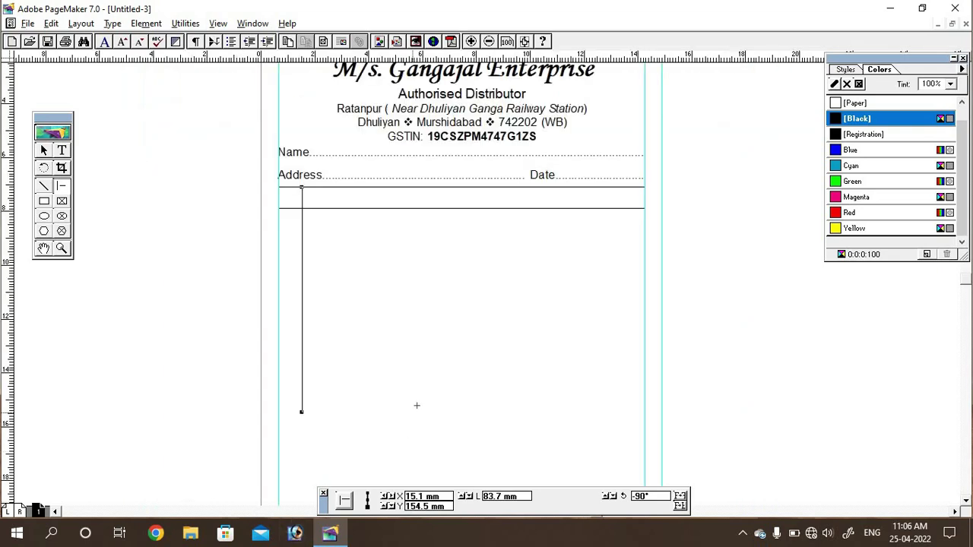
scroll(413, 340, "down", 1)
scroll(409, 285, "down", 3)
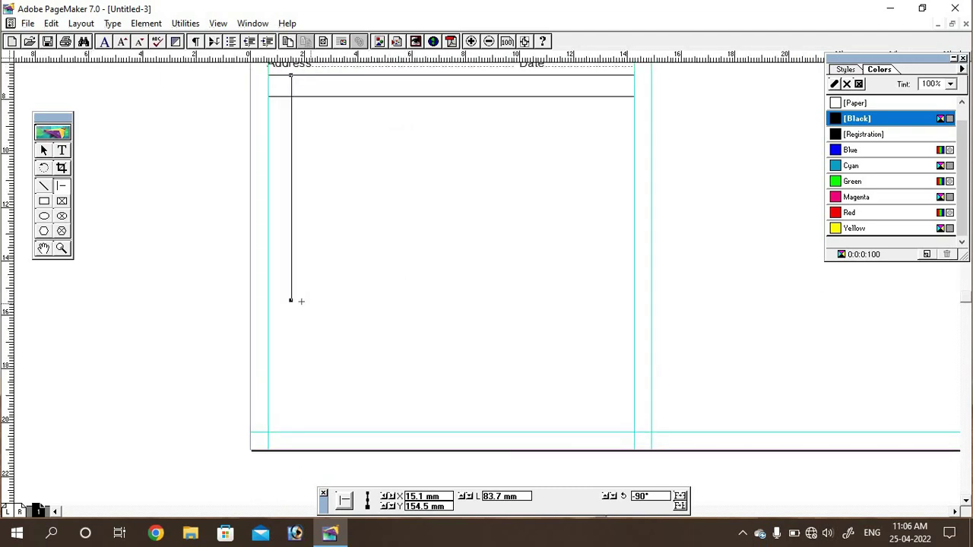
Step: Drag the vertical line's bottom handle down until it measures 105.9 mm
left_click(44, 150)
left_click(374, 328)
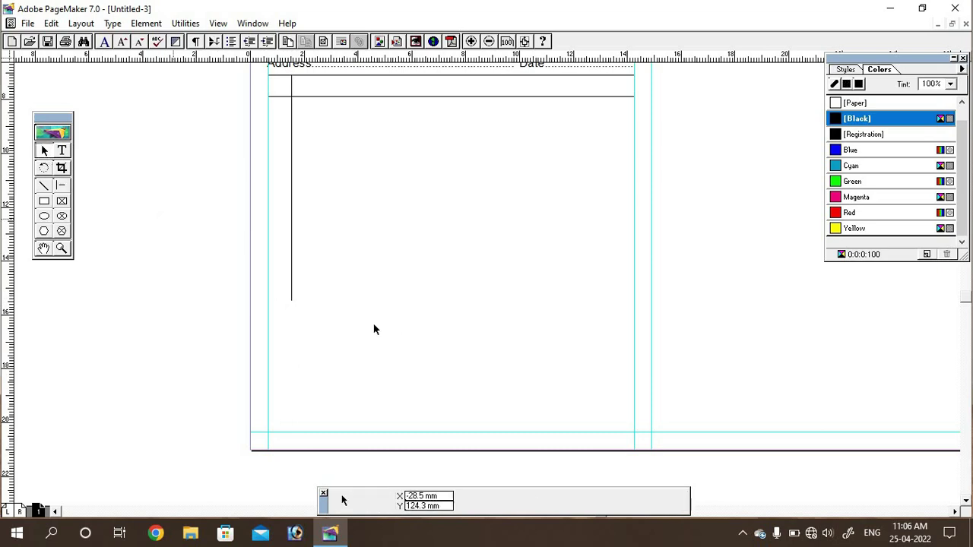
left_click(292, 272)
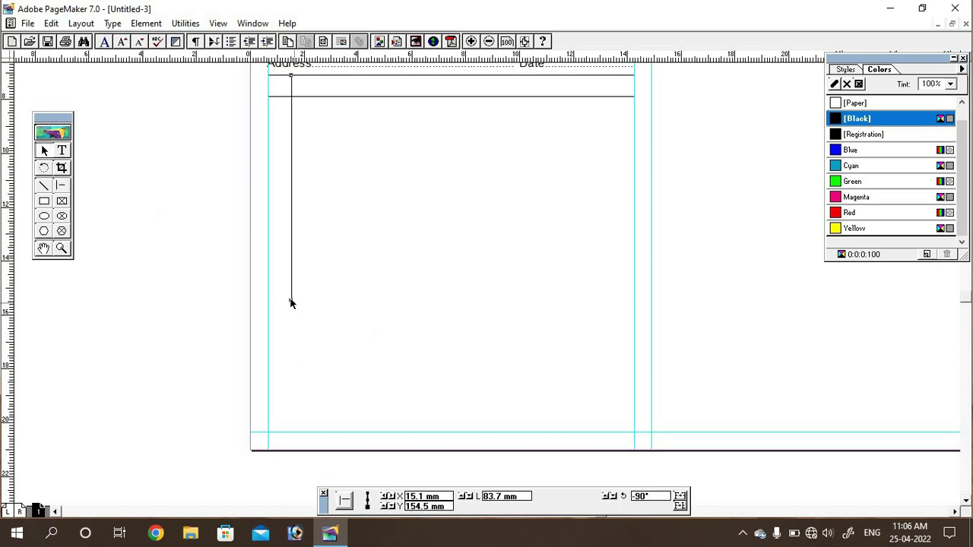
left_click_drag(291, 300, 291, 343)
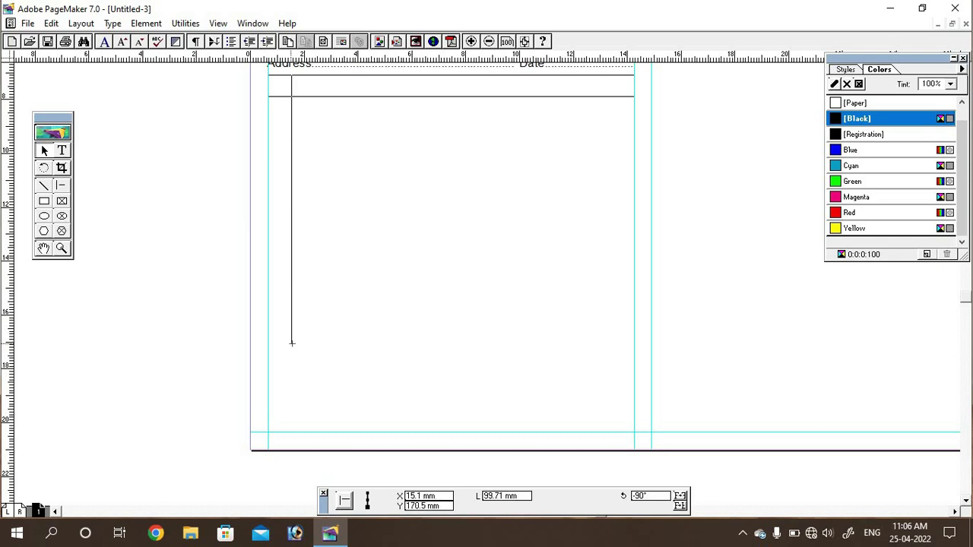
left_click_drag(291, 343, 291, 359)
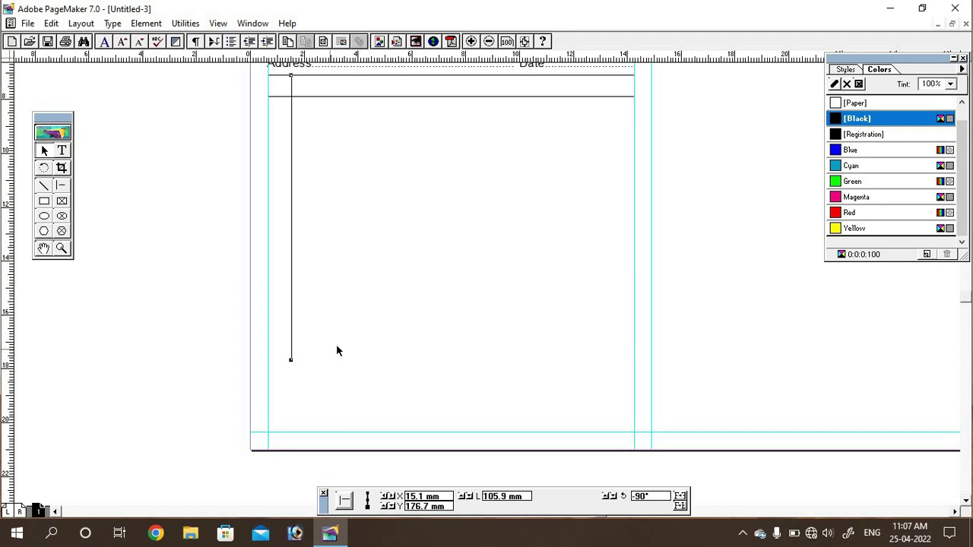
Step: Copy the header-row rule down to Y 177 mm so it meets the foot of the first column line
left_click(447, 94)
left_click_drag(433, 97, 435, 99)
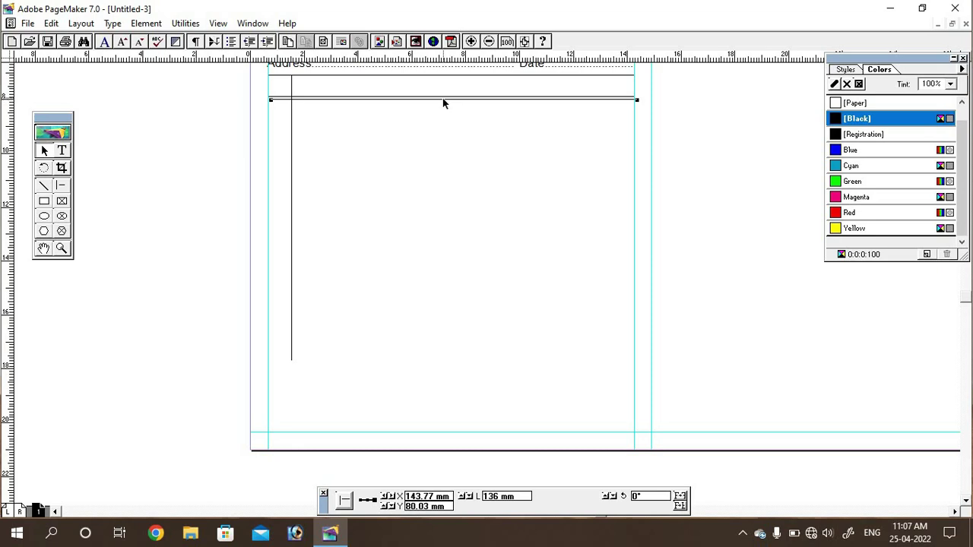
left_click_drag(443, 102, 438, 197)
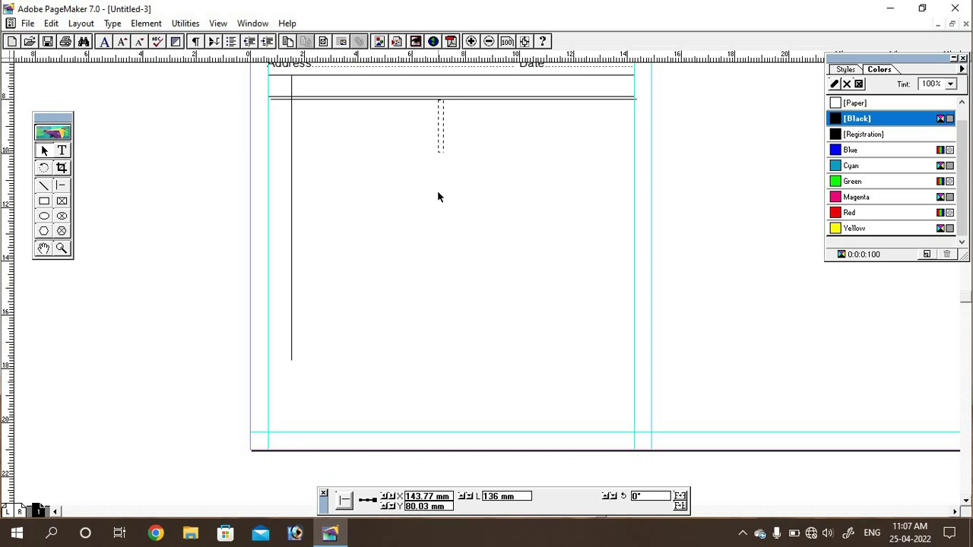
left_click(437, 98)
left_click_drag(437, 103, 437, 364)
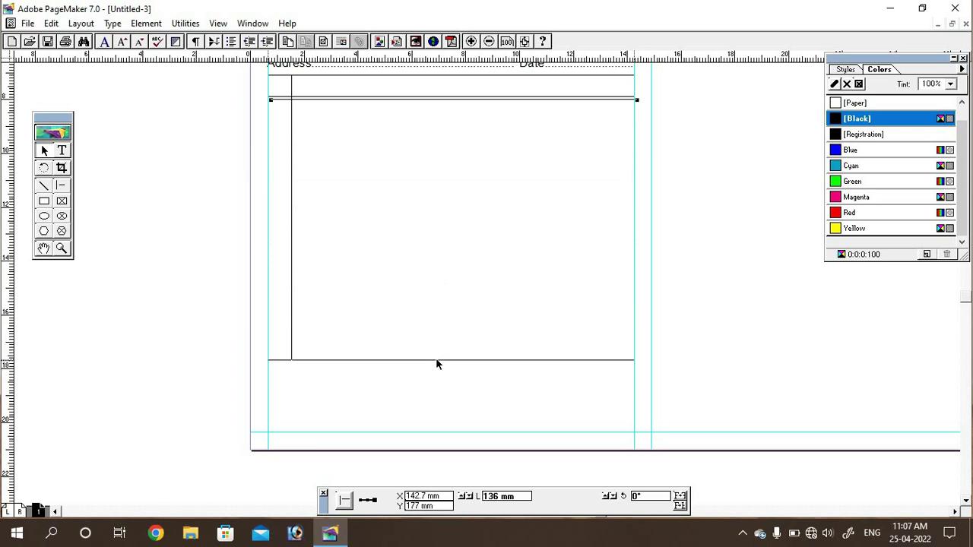
left_click_drag(436, 359, 440, 358)
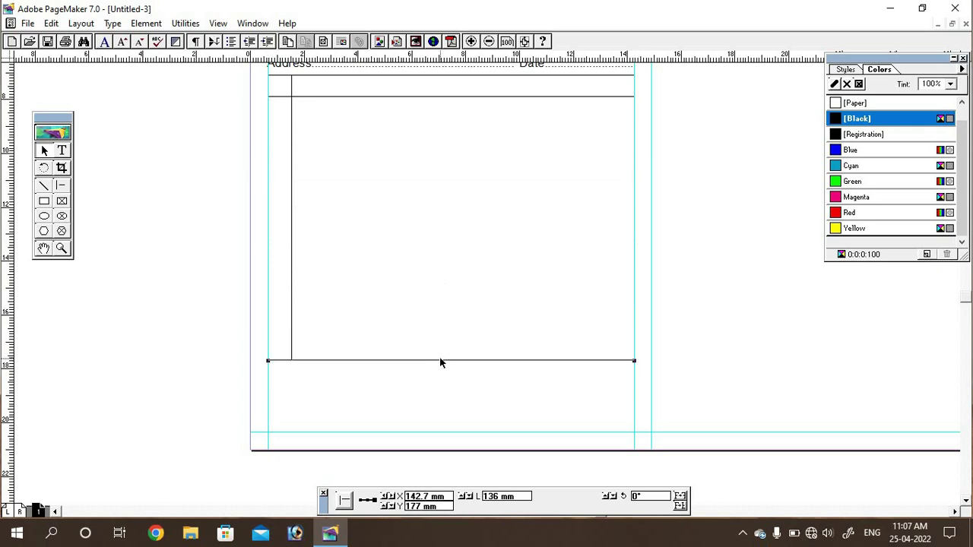
key("ctrl+equal")
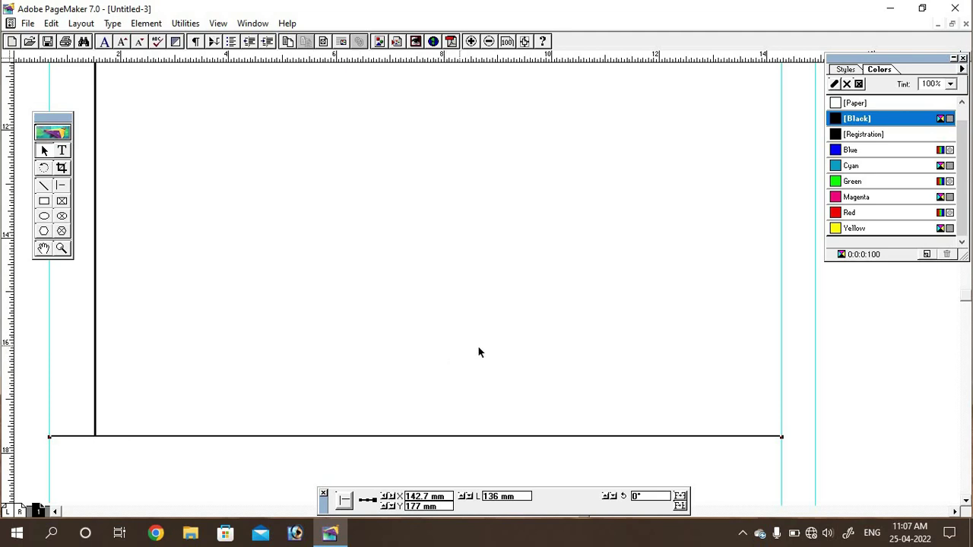
left_click_drag(610, 216, 606, 249)
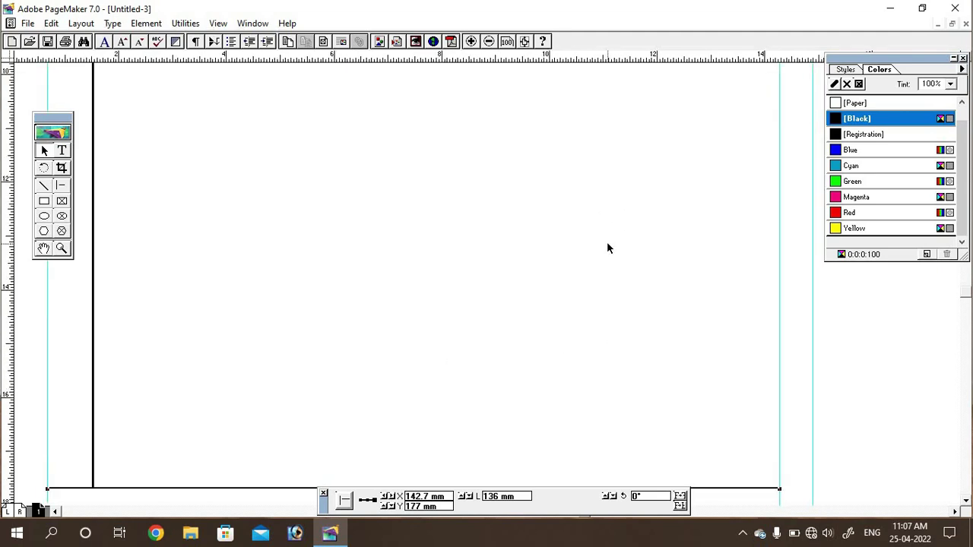
key("ctrl+minus")
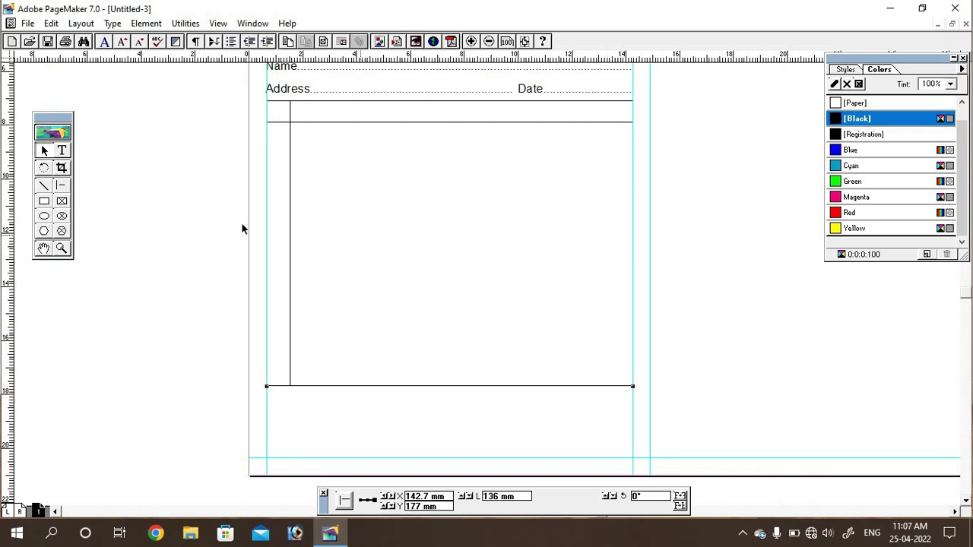
Step: Duplicate the first vertical column line and place the copy near the table's right edge
left_click(289, 184)
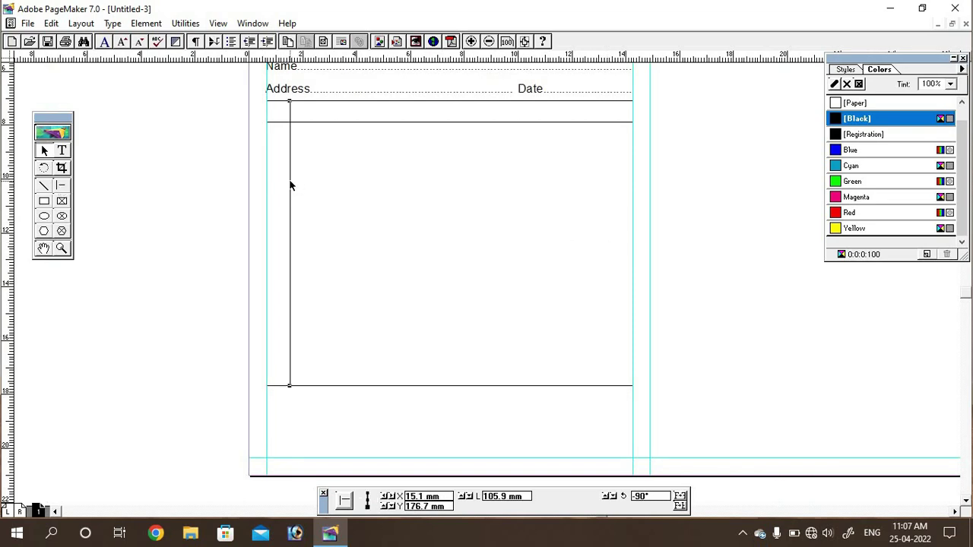
key("ctrl+c")
key("ctrl+v")
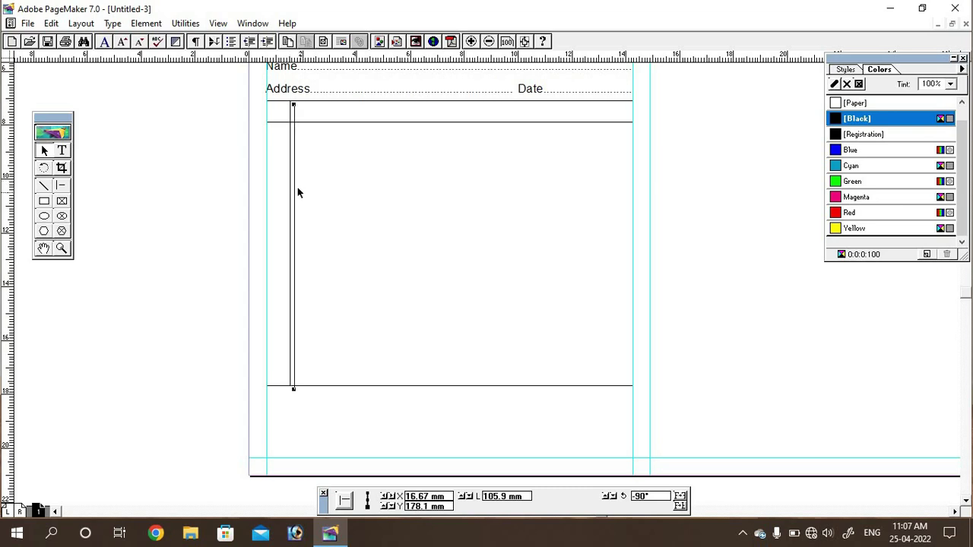
mouse_move(296, 189)
left_mouse_down()
mouse_move(585, 181)
mouse_move(578, 185)
left_mouse_up()
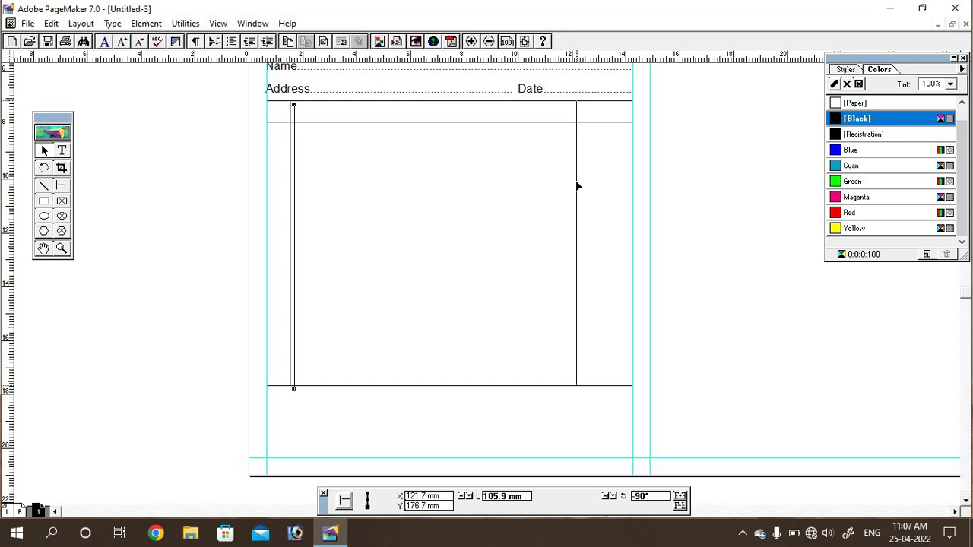
left_click_drag(576, 184, 576, 185)
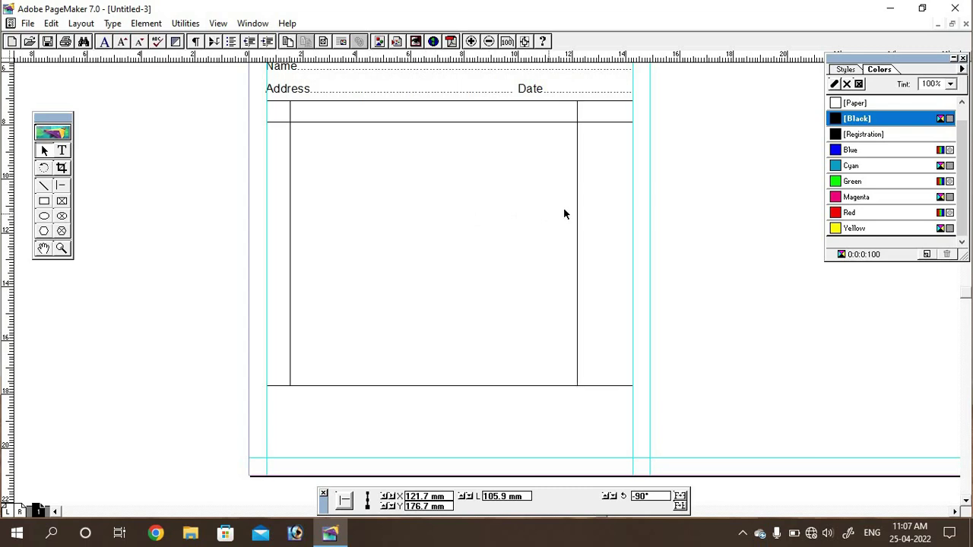
left_click_drag(576, 206, 542, 201)
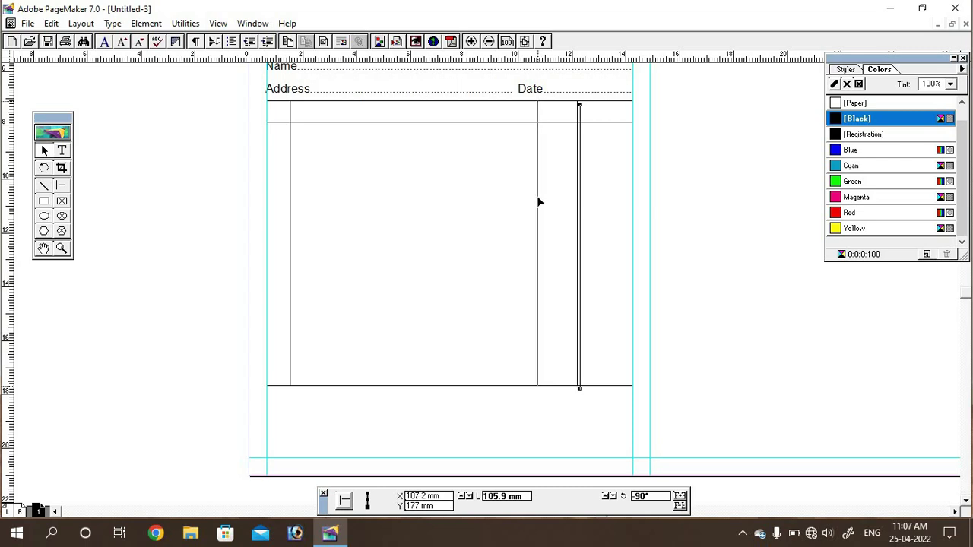
Step: Place more copies of the column line progressively further left, past the one at 108.7 mm
left_click_drag(541, 199, 537, 200)
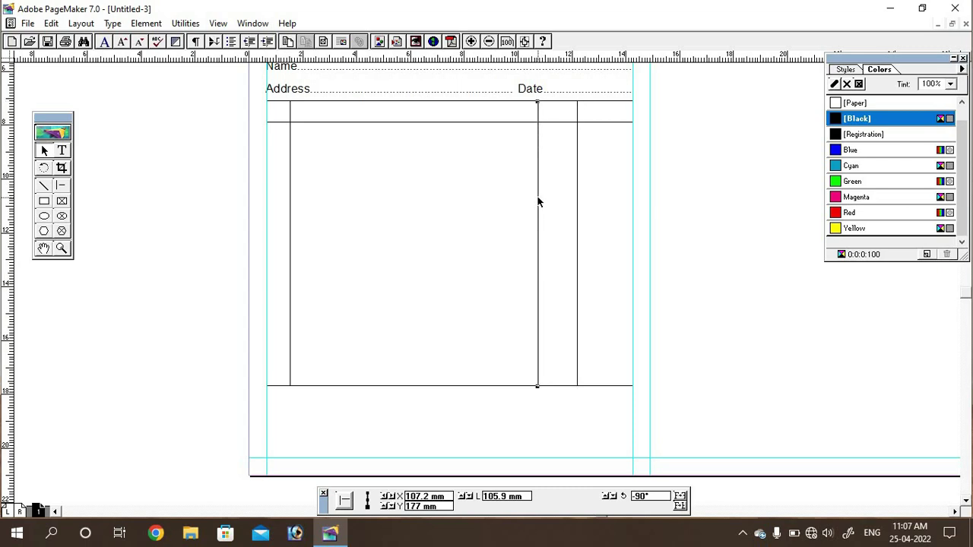
left_click(540, 197)
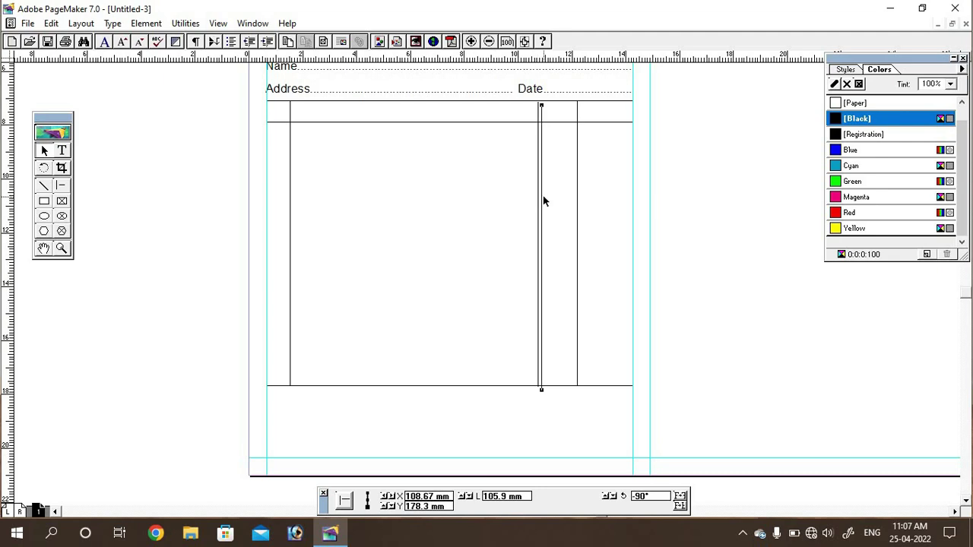
left_click_drag(540, 197, 513, 197)
left_click(541, 203)
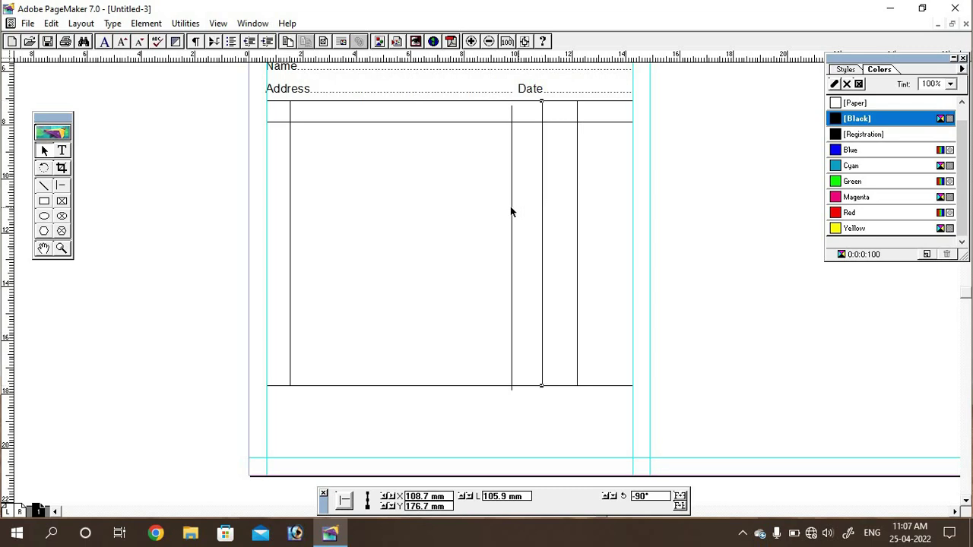
left_click_drag(510, 206, 480, 191)
Step: Nudge the latest column line into alignment with the table at X 71.63 mm
key("Left")
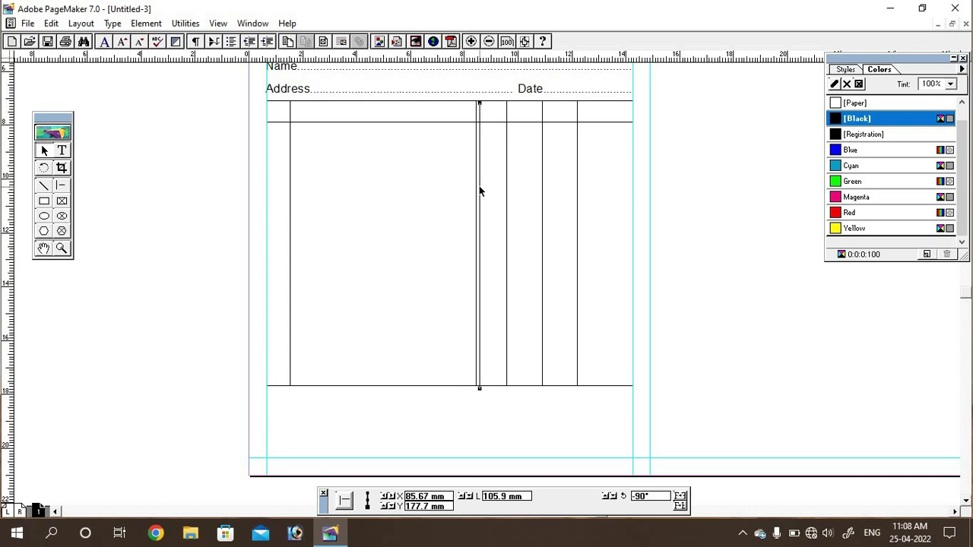
key("Up")
key("Left")
key("Left")
key("Left")
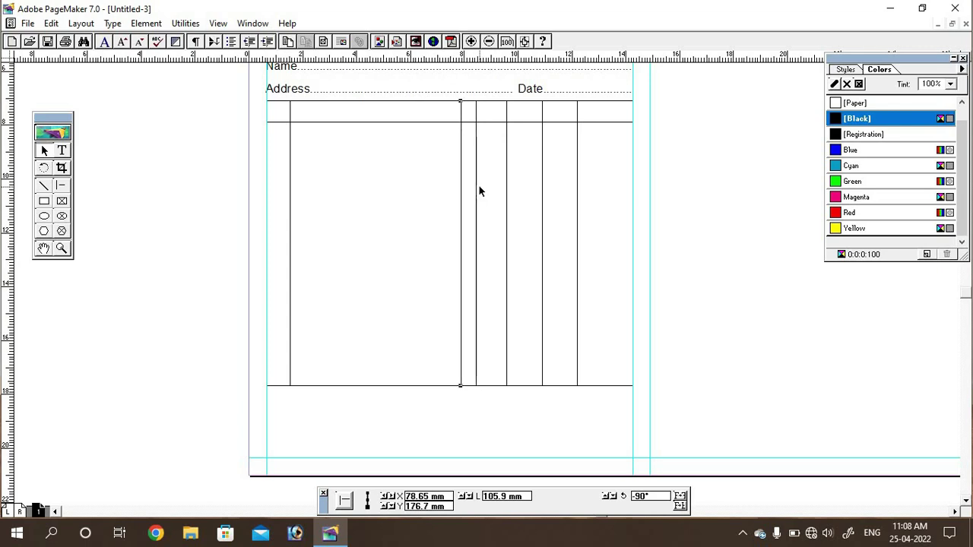
key("Left")
key("Left")
key("Left")
key("Left")
key("Left")
key("Left")
key("Left")
key("Left")
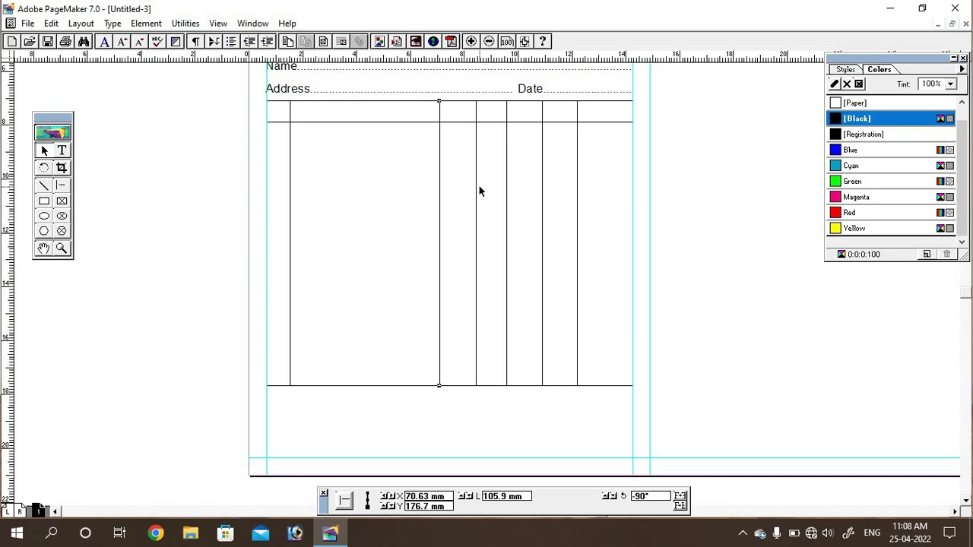
key("Right")
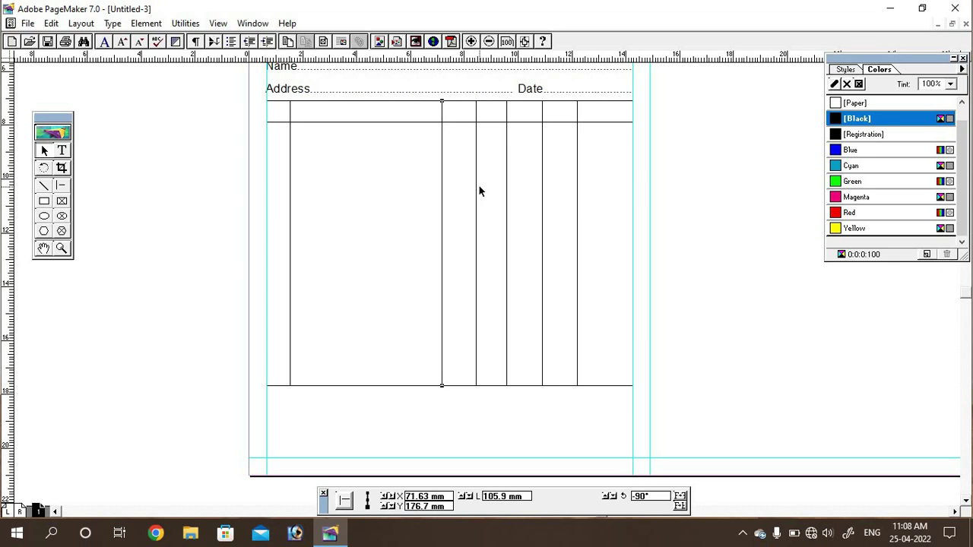
left_click(420, 235)
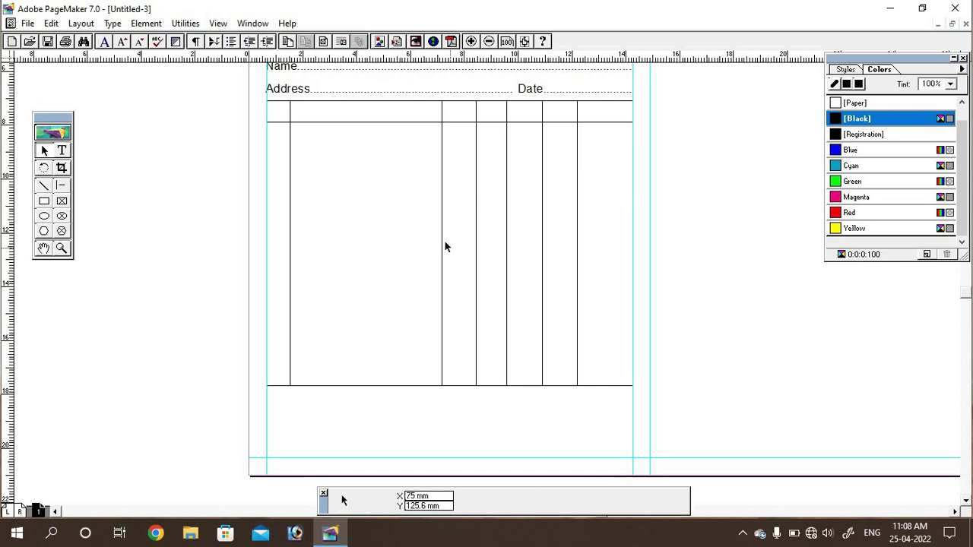
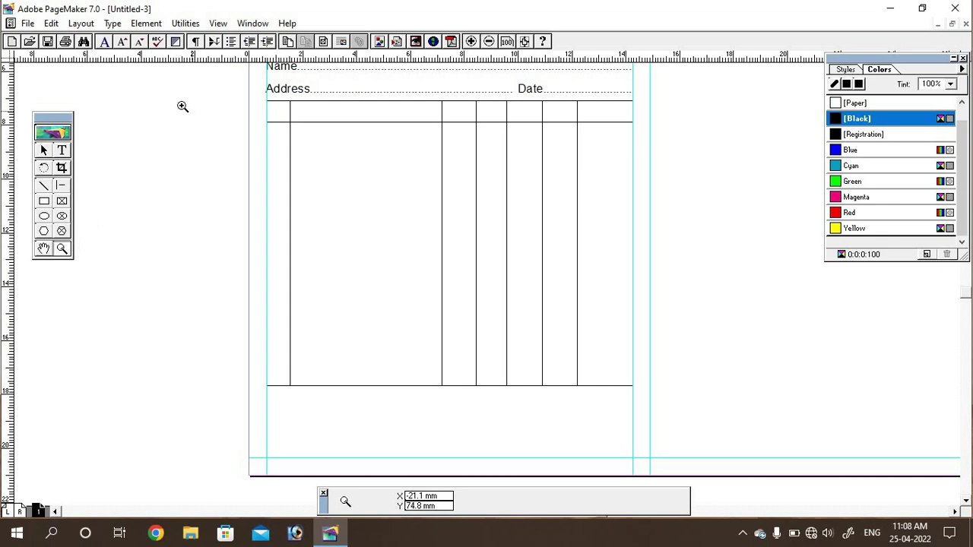
Step: Type a two-line 'Sl. No' label in a text frame in the table's first column
left_click_drag(182, 106, 736, 201)
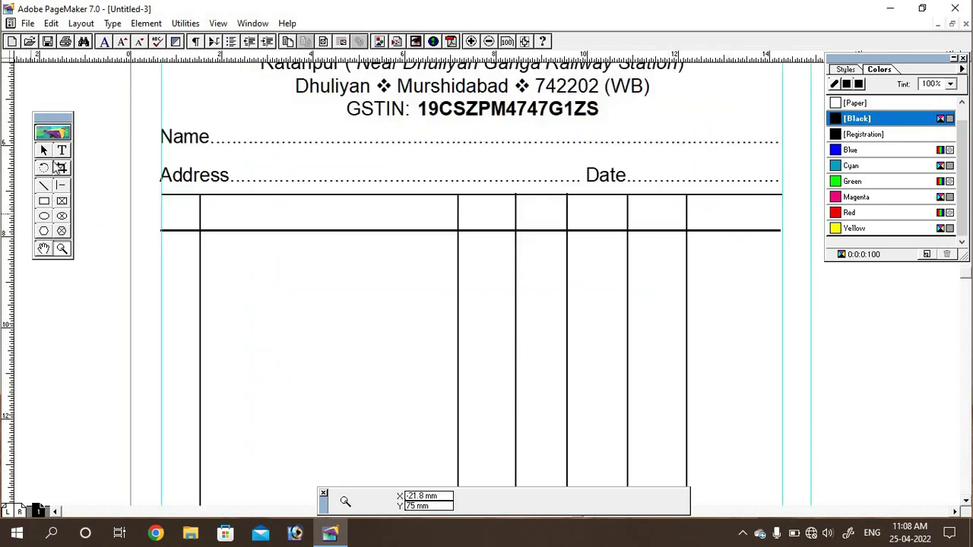
left_click(61, 150)
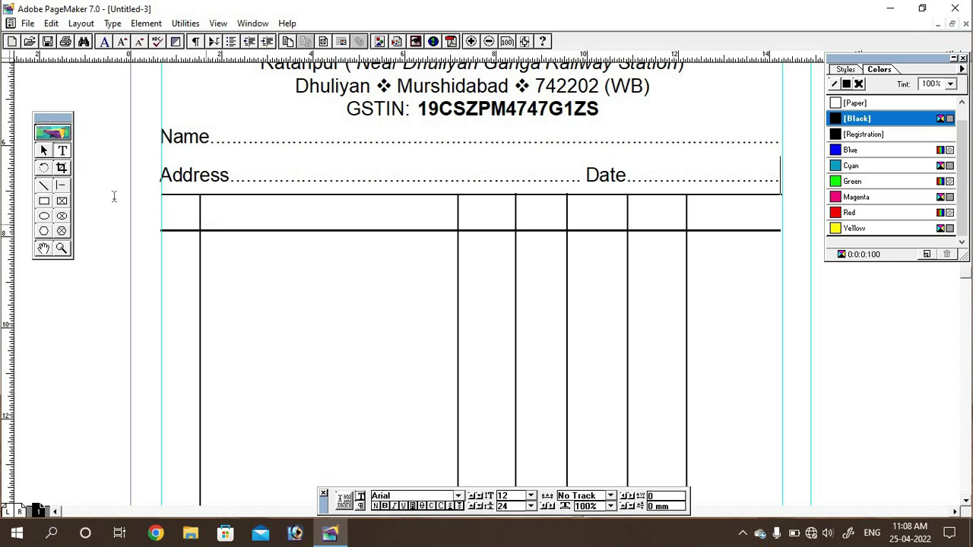
left_click_drag(182, 261, 408, 337)
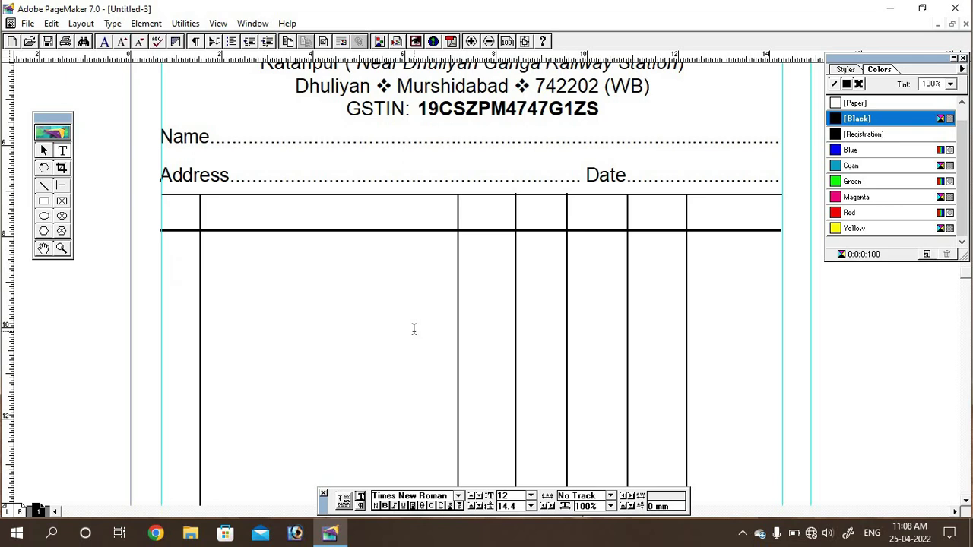
type("Sl")
type(". ")
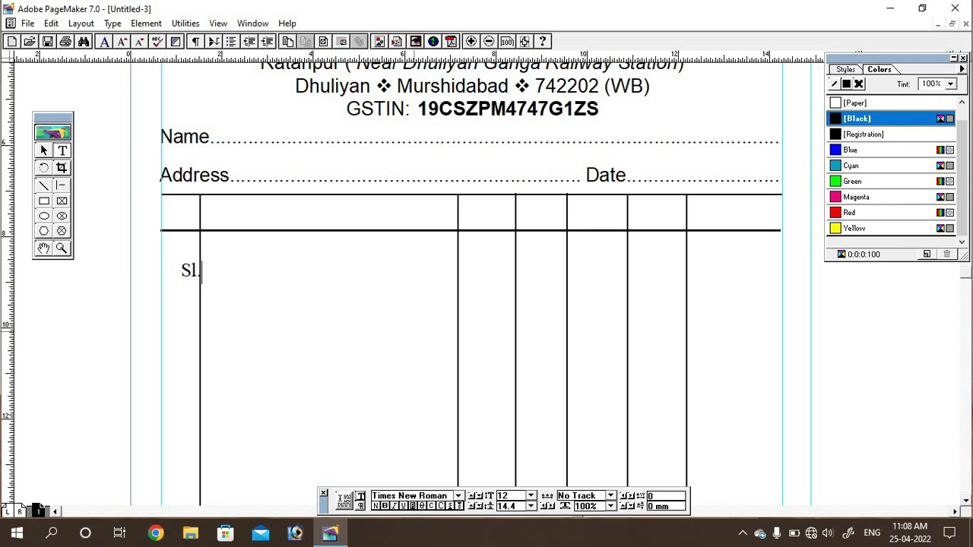
type("No")
key("Return")
Step: Resize and move the Sl. No block into the table's first header cell
left_click_drag(181, 266, 215, 305)
left_click(44, 151)
left_click(190, 293)
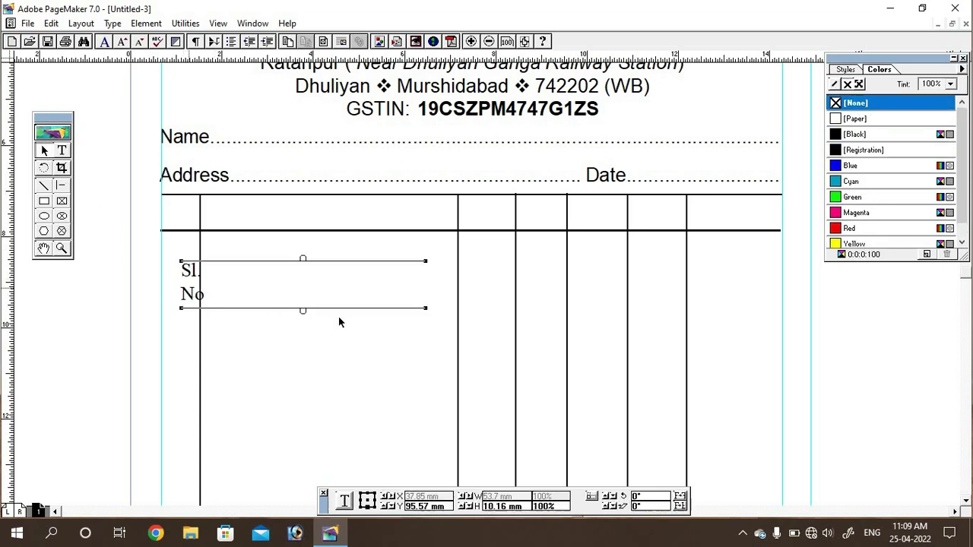
mouse_move(426, 310)
left_mouse_down()
mouse_move(210, 308)
mouse_move(180, 228)
left_mouse_up()
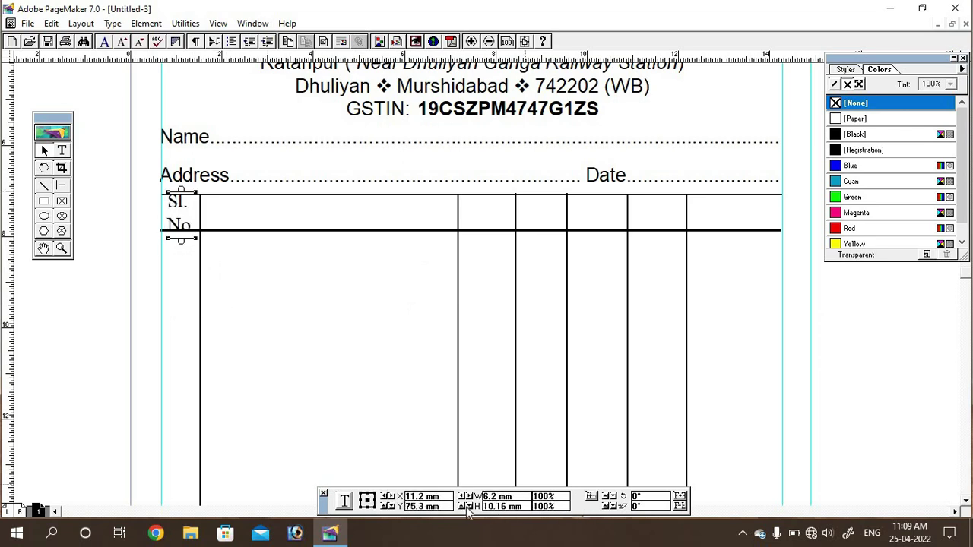
Step: Set the Sl. No text to Arial, 11 pt
double_click(173, 202)
left_click_drag(194, 222, 168, 199)
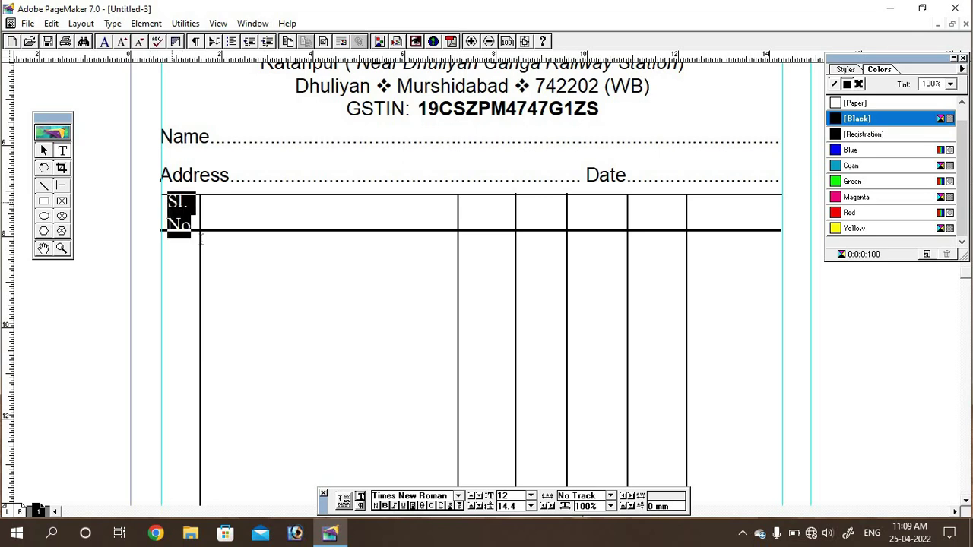
left_click(531, 495)
left_click(530, 440)
left_click(503, 438)
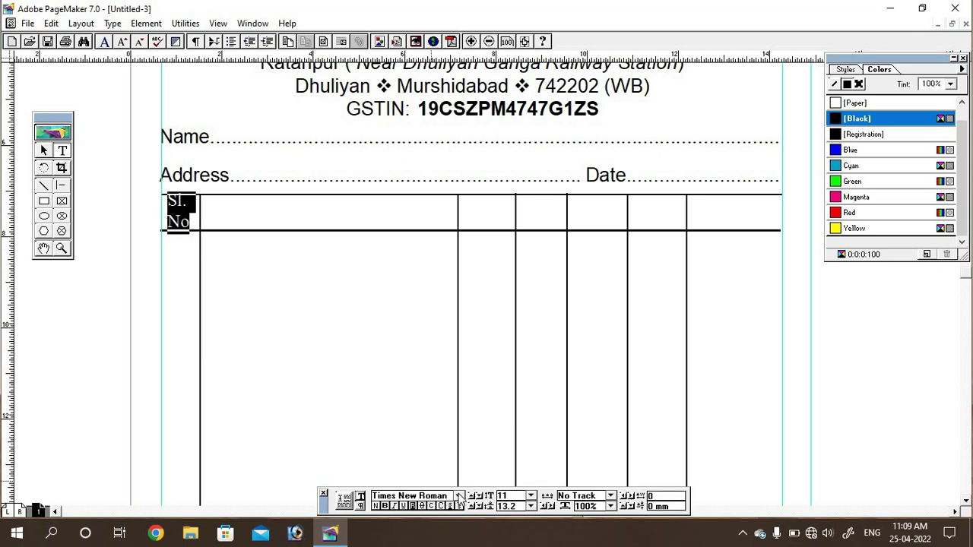
left_click(457, 496)
scroll(458, 450, "up", 10)
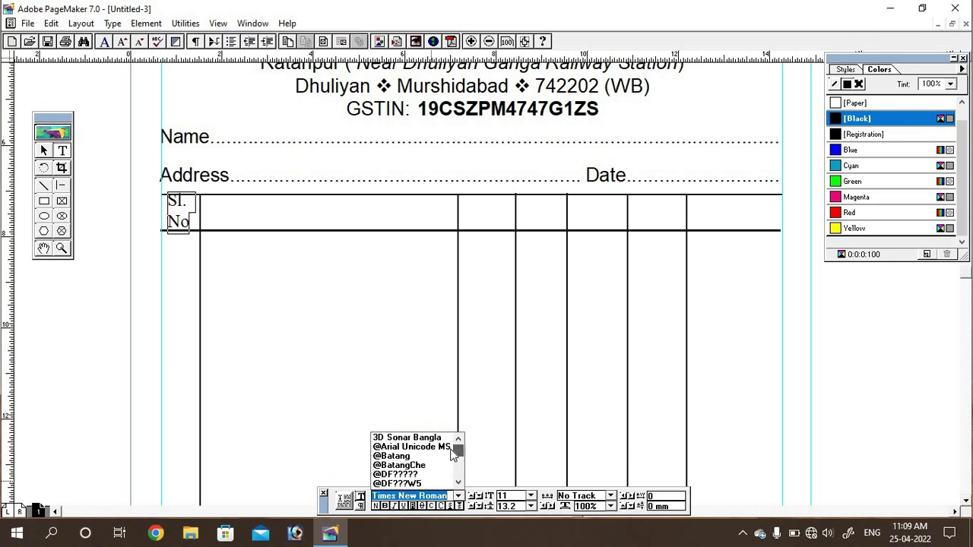
scroll(429, 470, "down", 4)
scroll(418, 478, "down", 2)
scroll(417, 479, "down", 2)
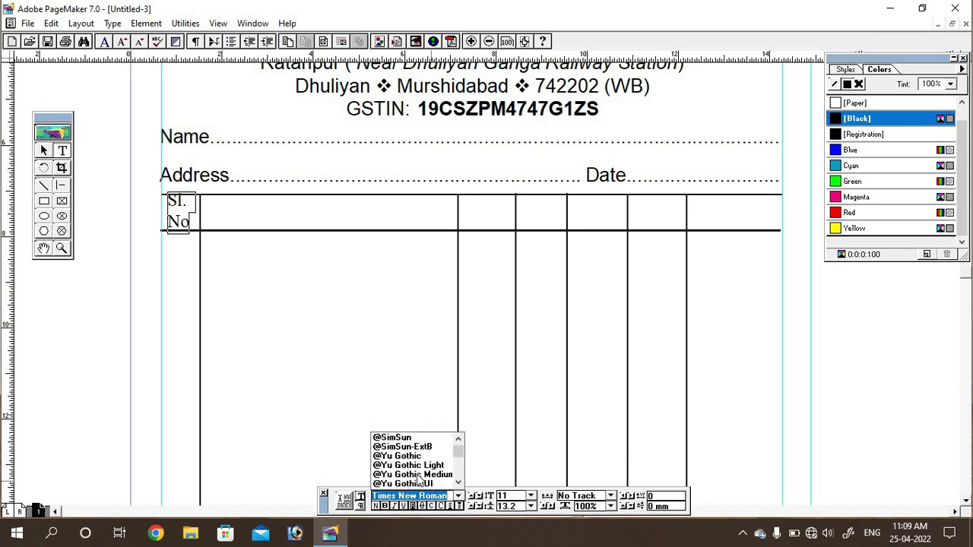
type("Arial")
key("Return")
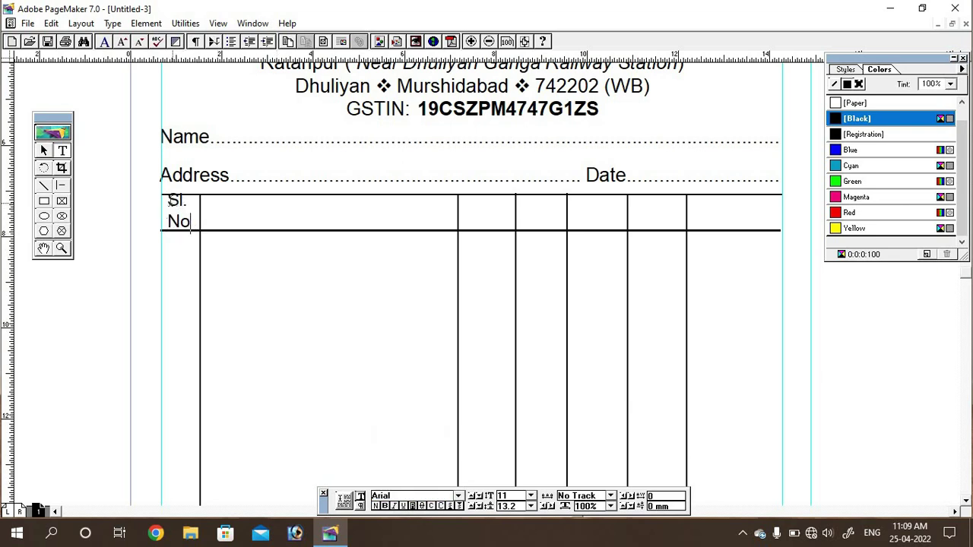
Step: Nudge the Sl. No block slightly right within its header cell
left_click_drag(168, 196, 194, 231)
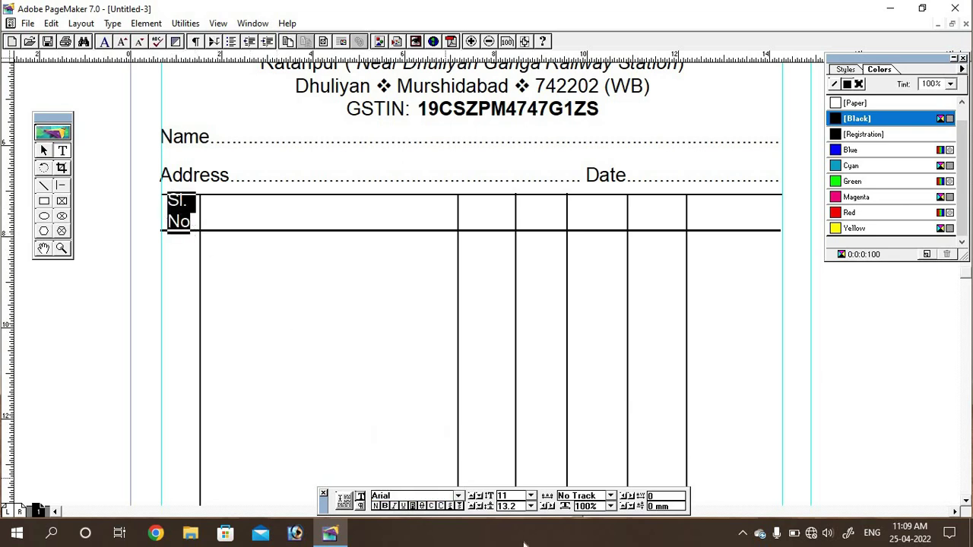
key("Escape")
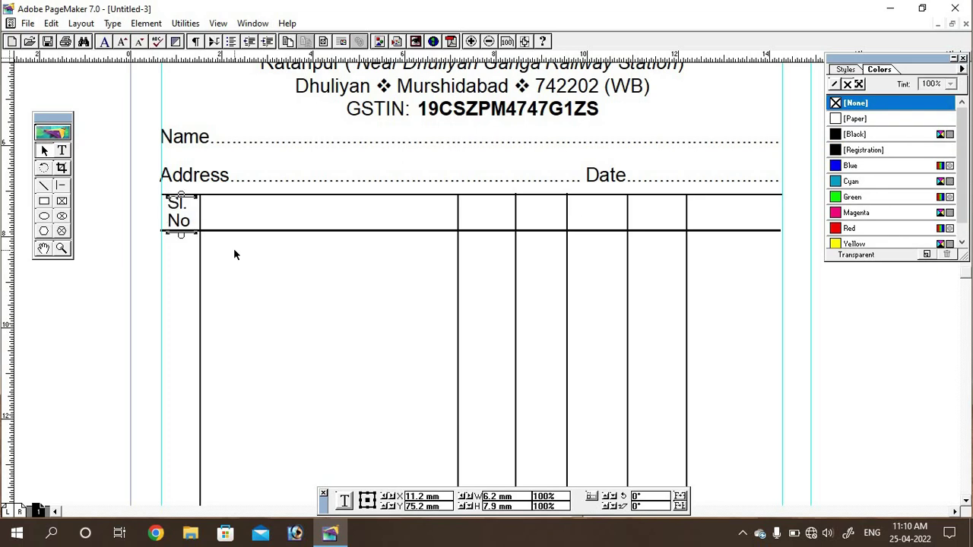
key("Right")
key("Right")
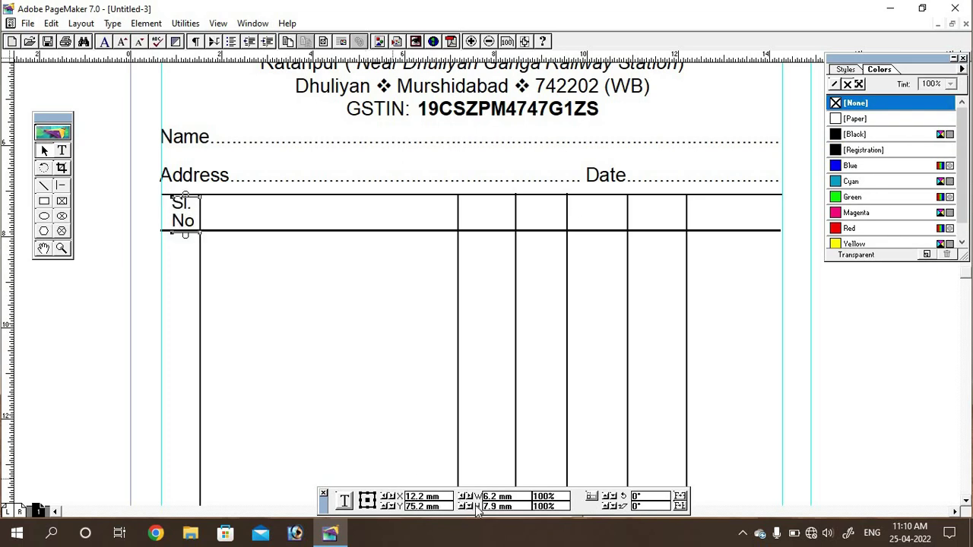
left_click(61, 151)
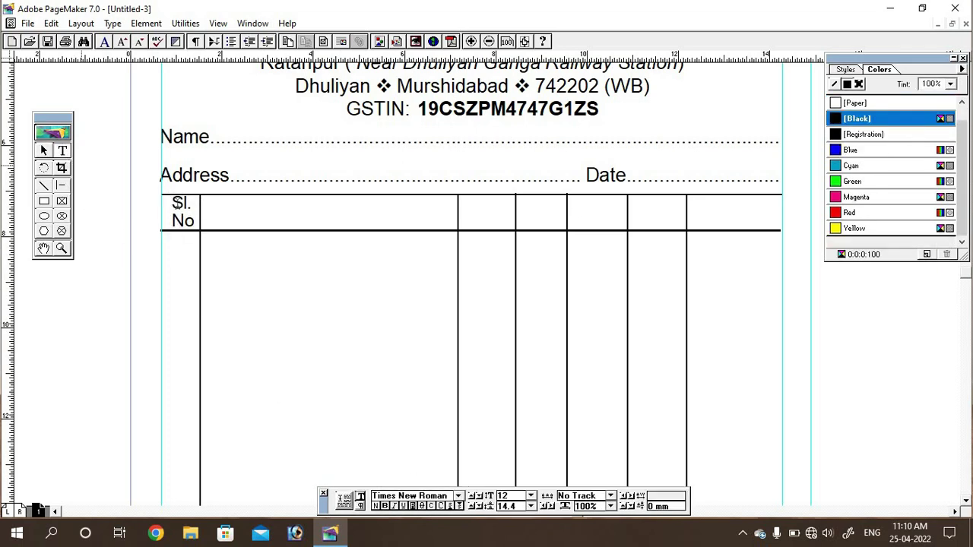
left_click_drag(173, 199, 205, 240)
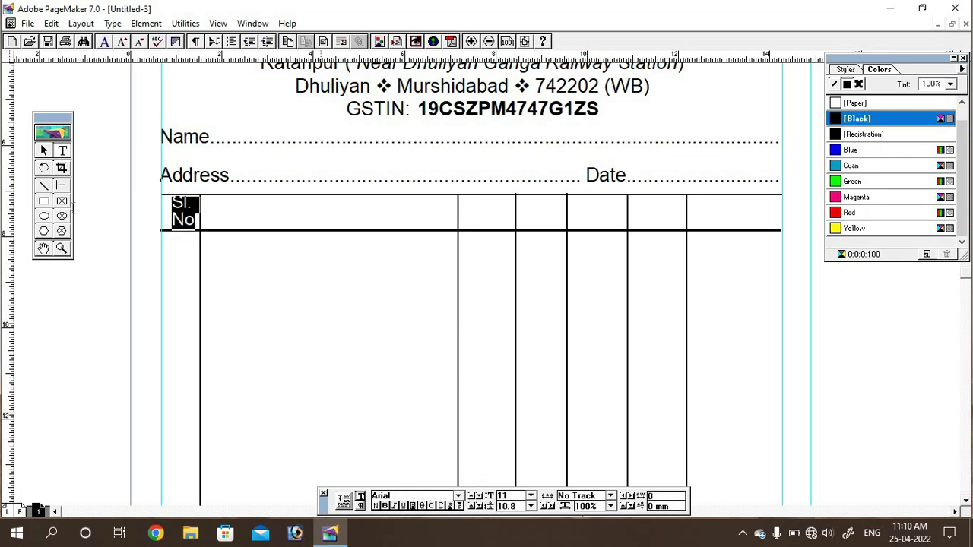
left_click(46, 150)
left_click(180, 216)
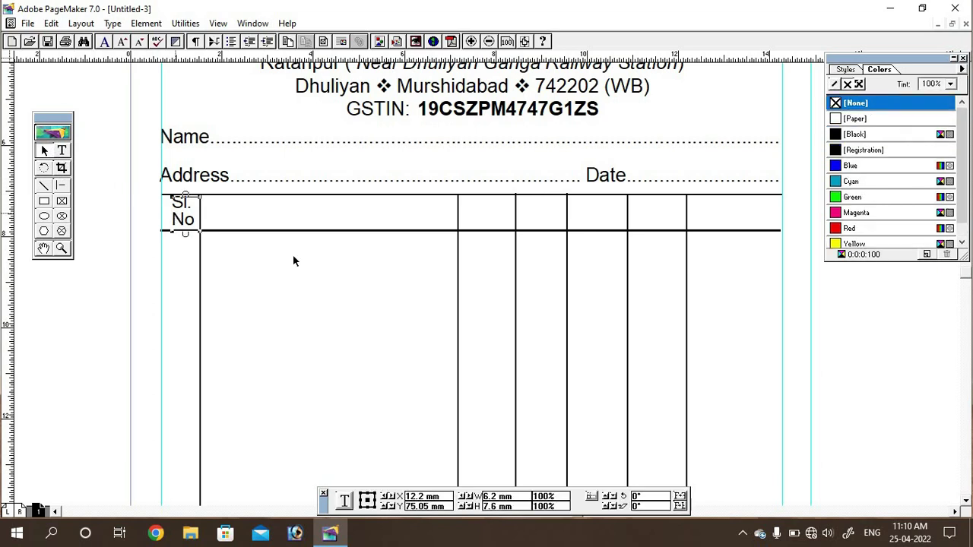
left_click(482, 321)
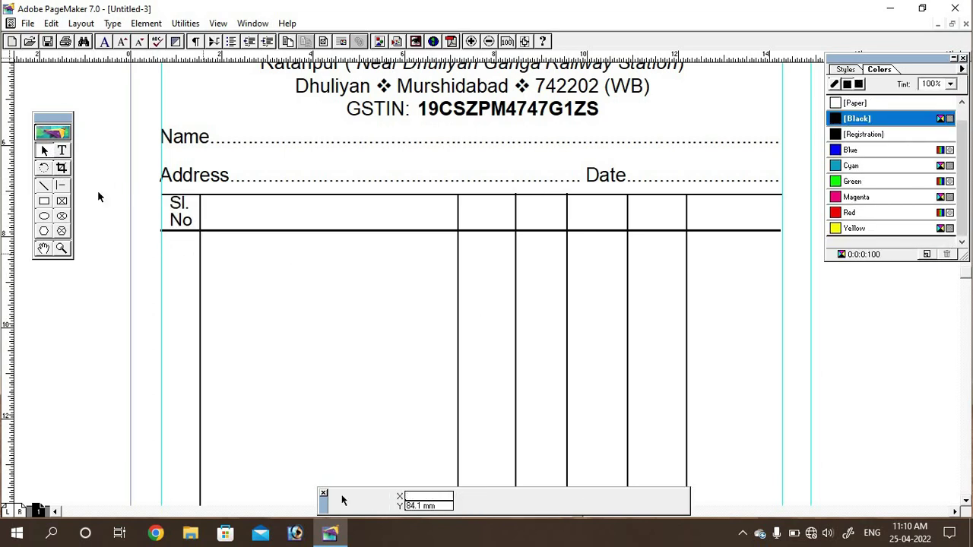
Step: Type 'Description of Goods' in a text frame in the second header cell
left_click(62, 151)
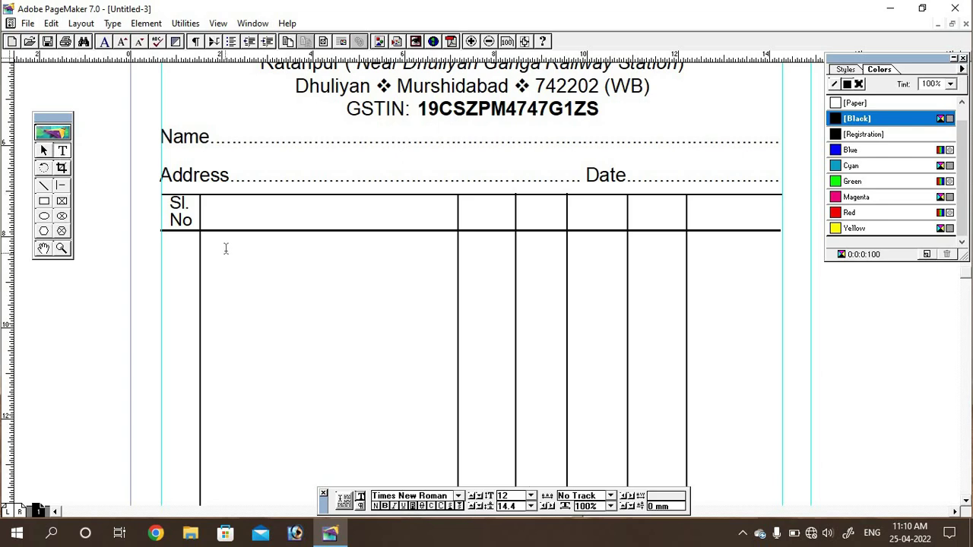
left_click_drag(206, 203, 656, 242)
type("D")
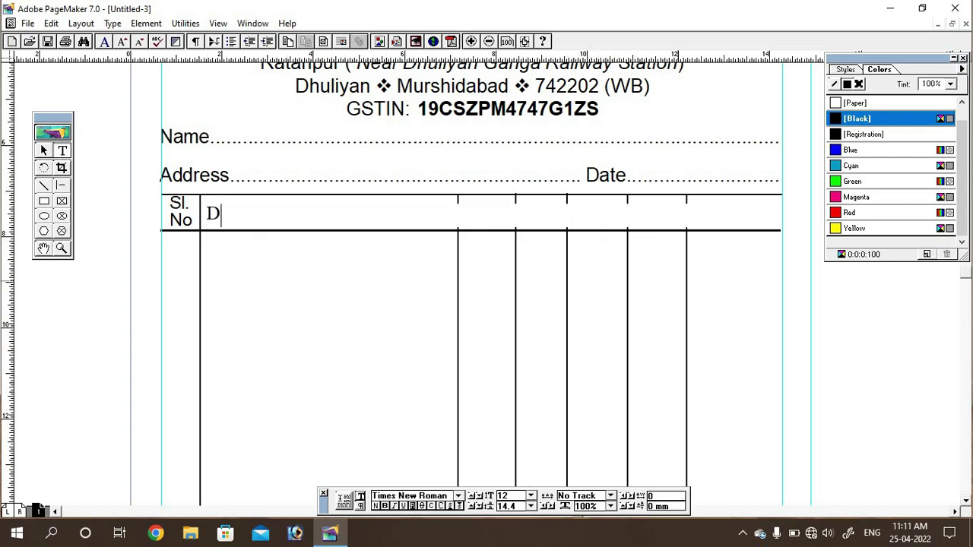
type("escription of Good")
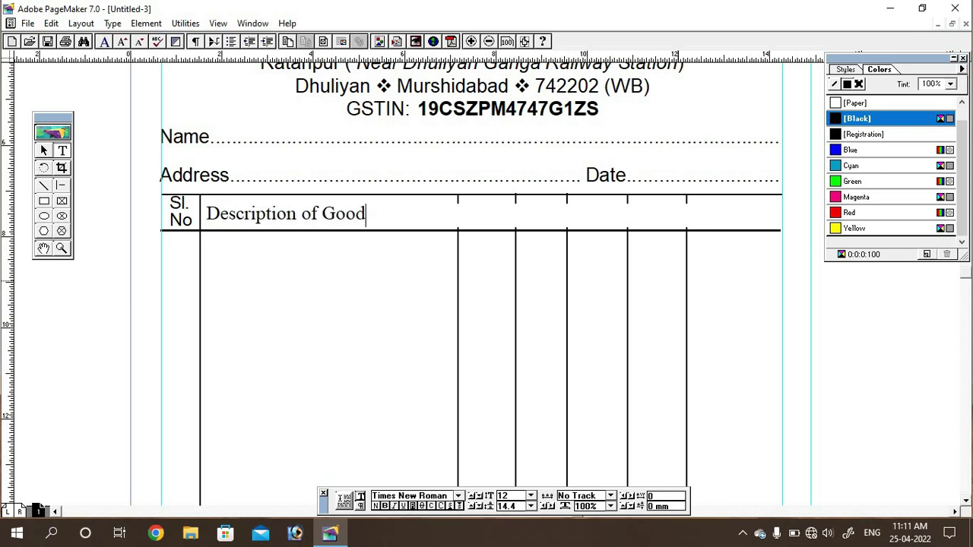
type("s")
left_click_drag(206, 214, 220, 214)
left_click_drag(445, 227, 469, 240)
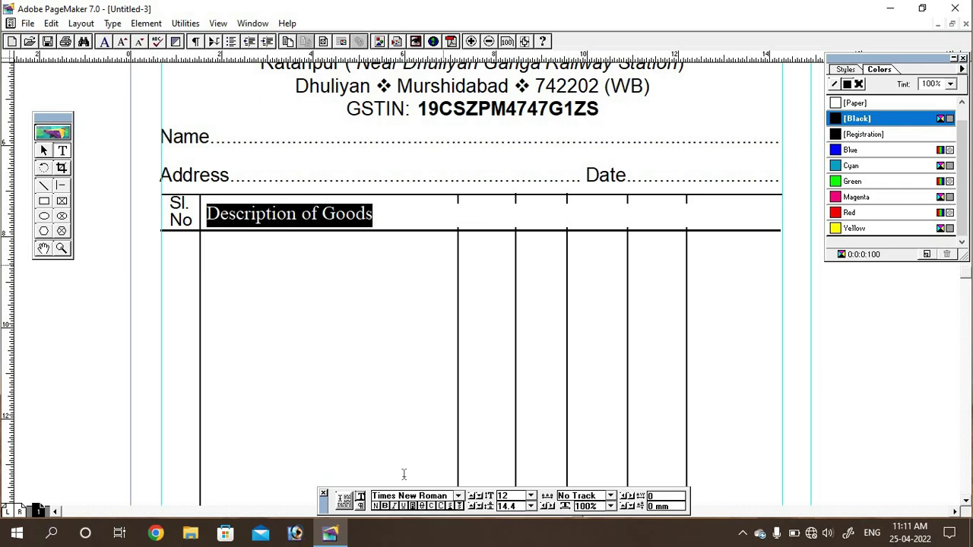
Step: Set the Description of Goods heading in Arial and indent it from the cell edge
left_click(459, 495)
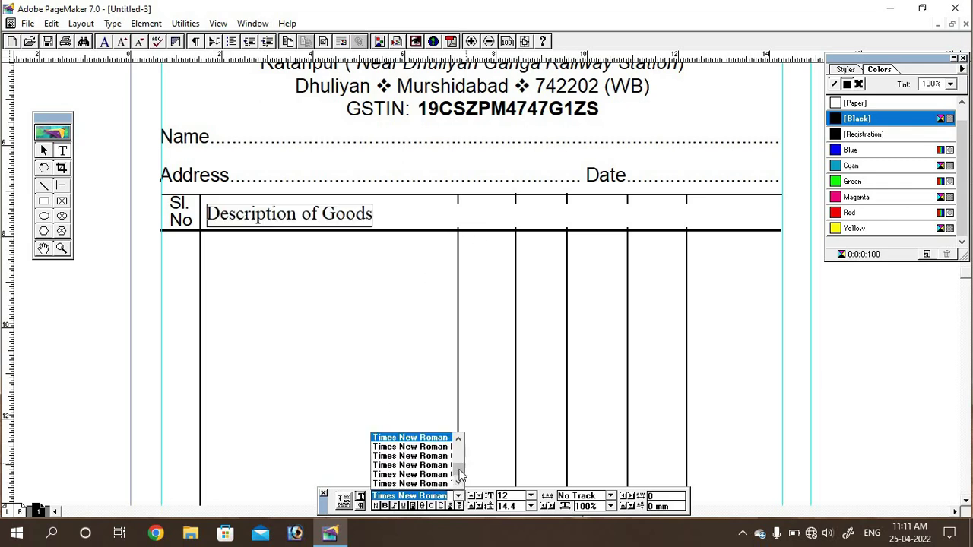
scroll(458, 465, "down", 5)
left_click(414, 456)
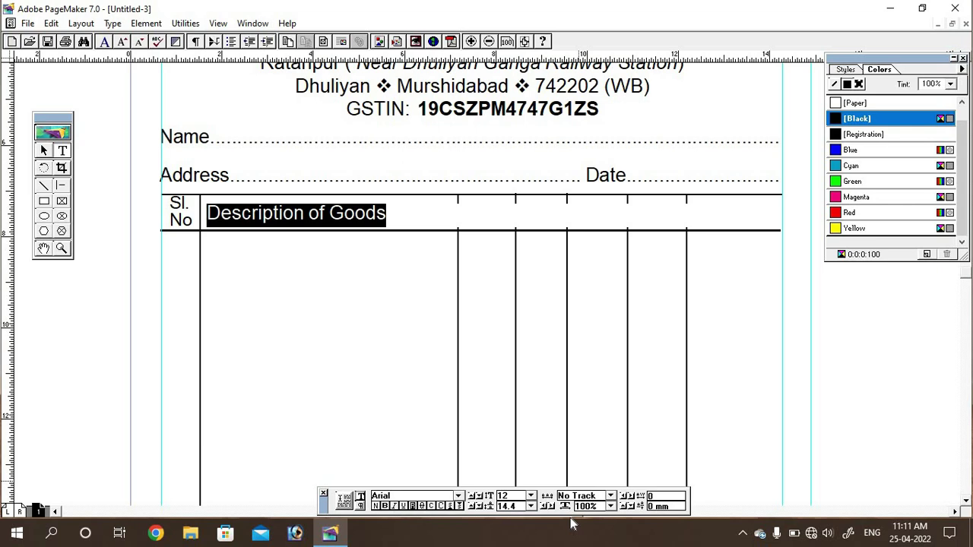
left_click(341, 218)
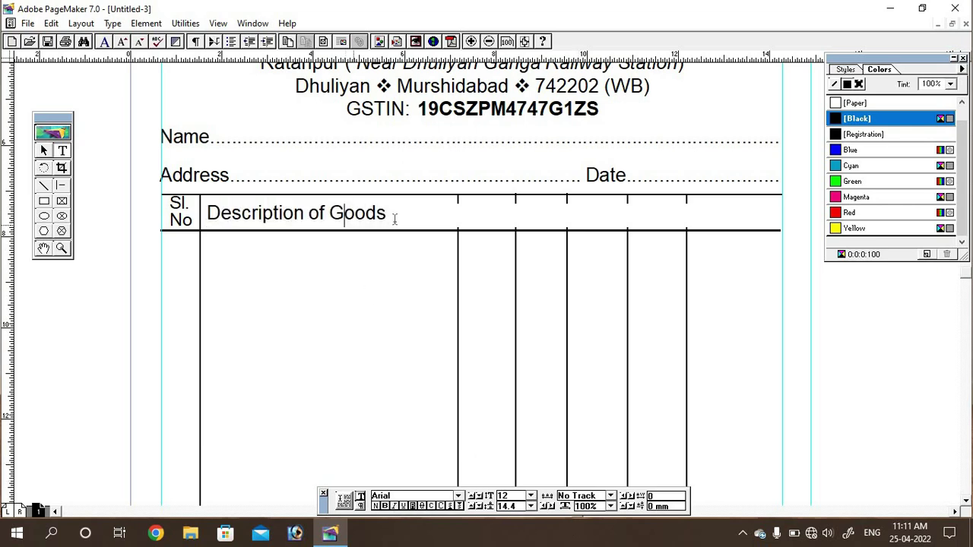
left_click(208, 216)
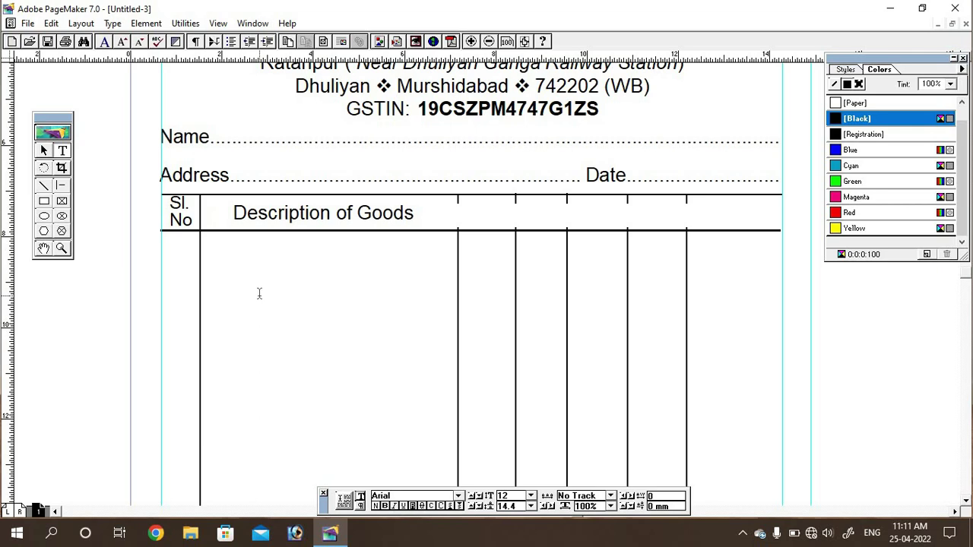
key("ctrl+0")
key("ctrl+1")
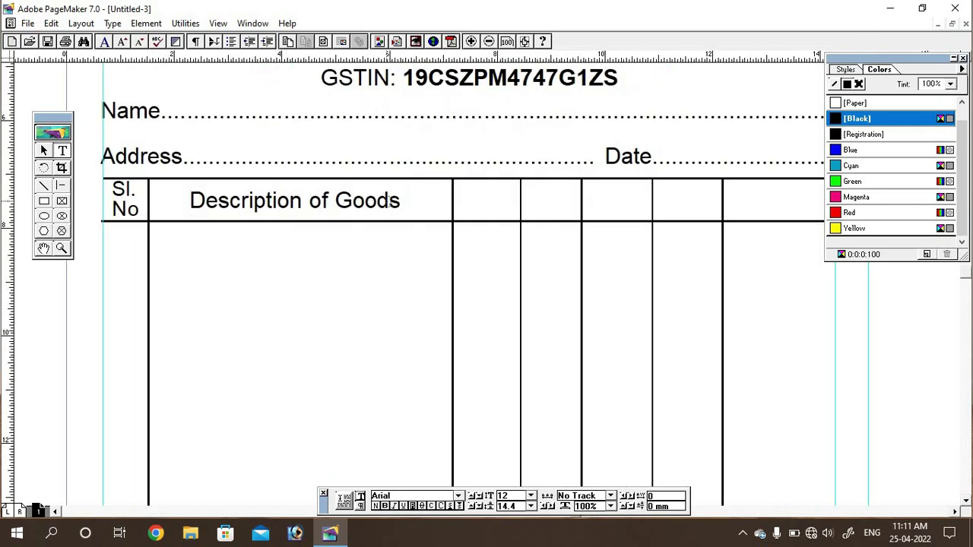
Step: Add the MRP, QTY, Rate and Amount headings, spaced evenly into their header cells
left_click(402, 199)
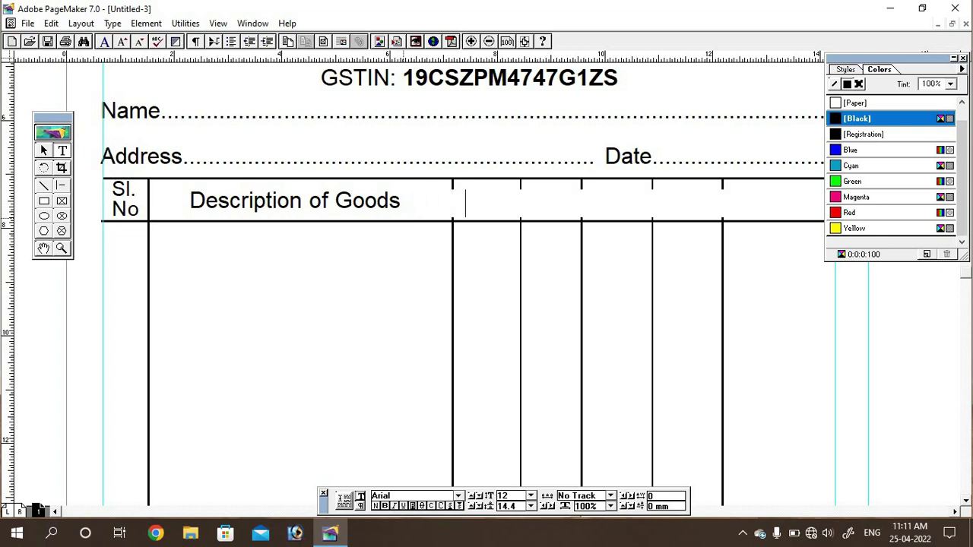
type("MR")
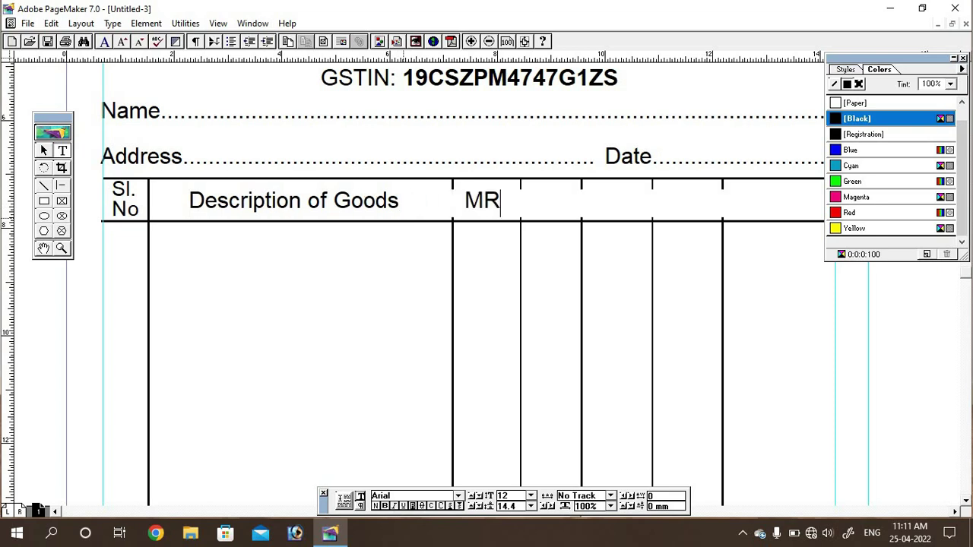
type("P")
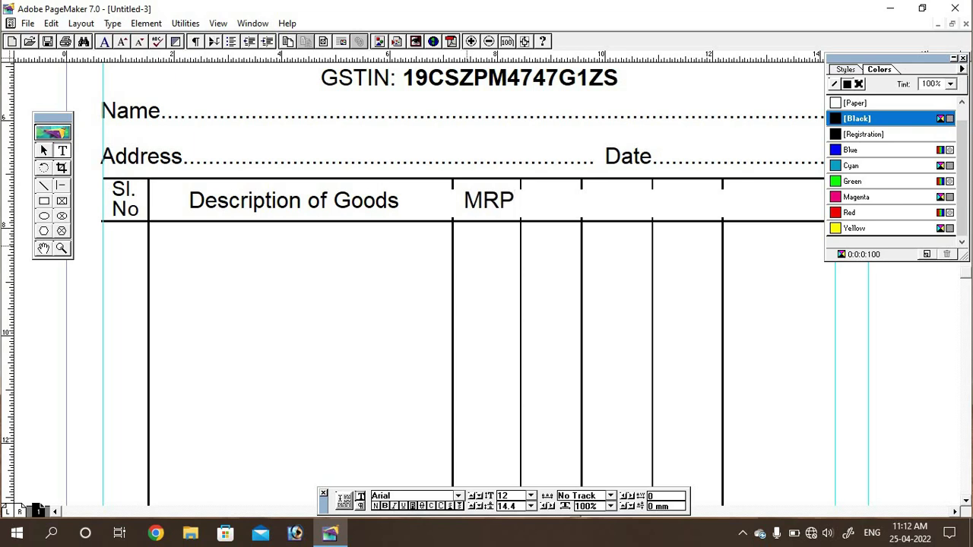
type("  QTY")
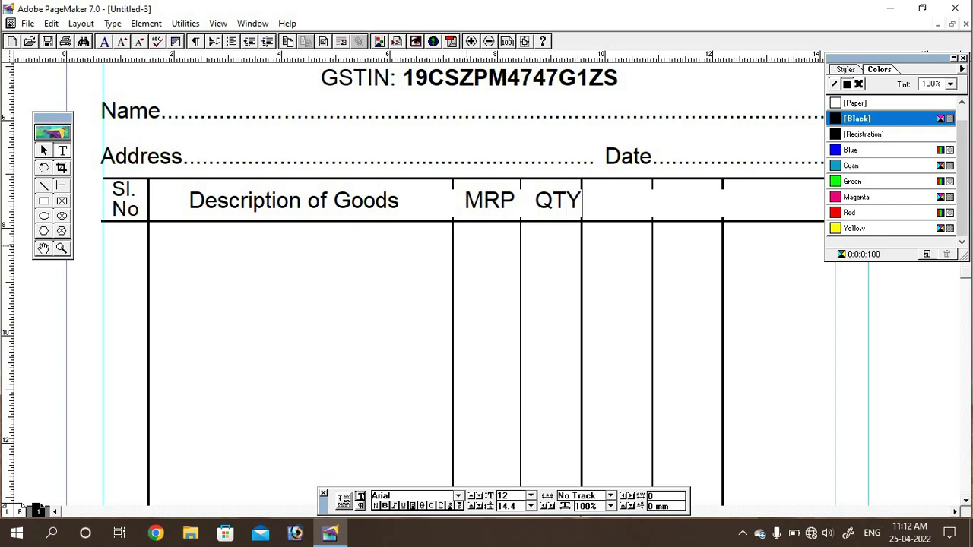
key("Left")
key("BackSpace")
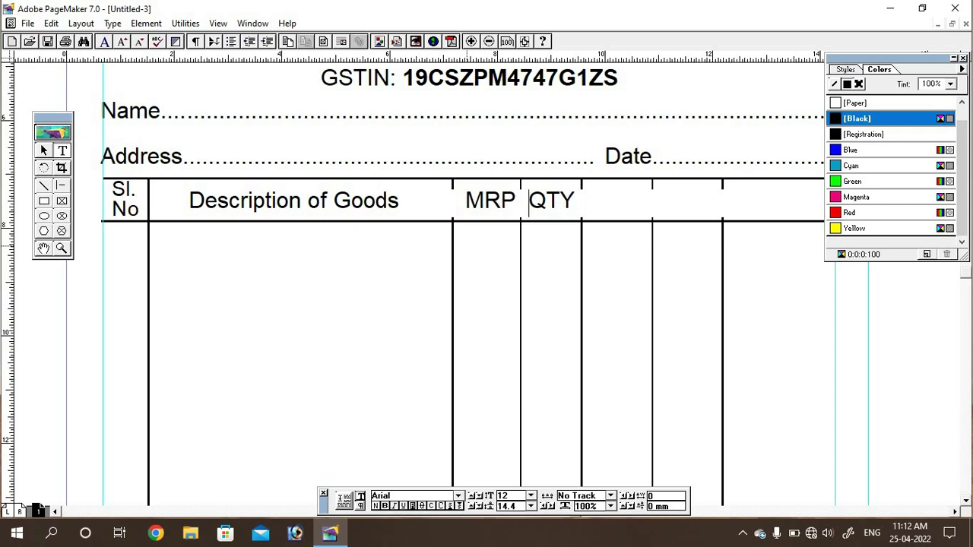
key("Right")
key("Right")
key("Right")
type("Rate")
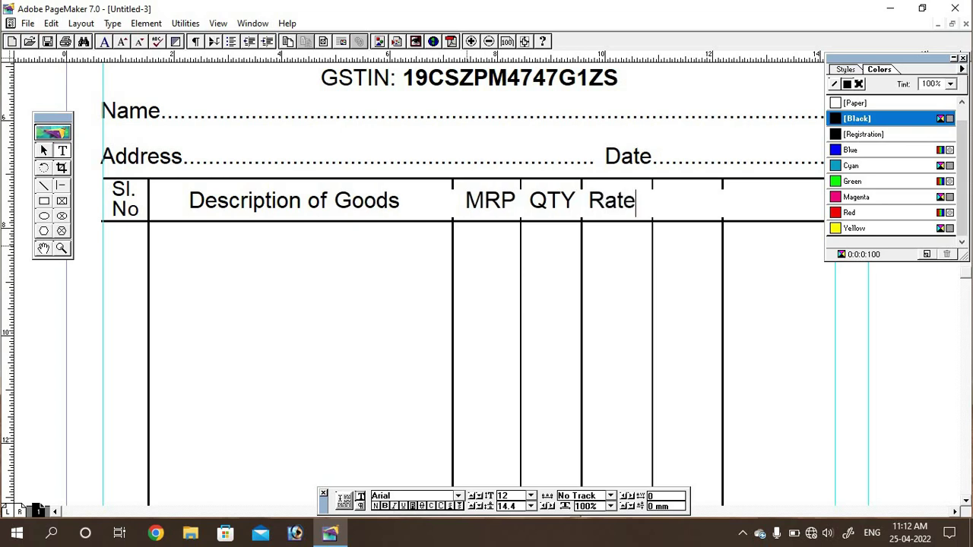
key("Left")
key("Left")
key("Left")
key("Left")
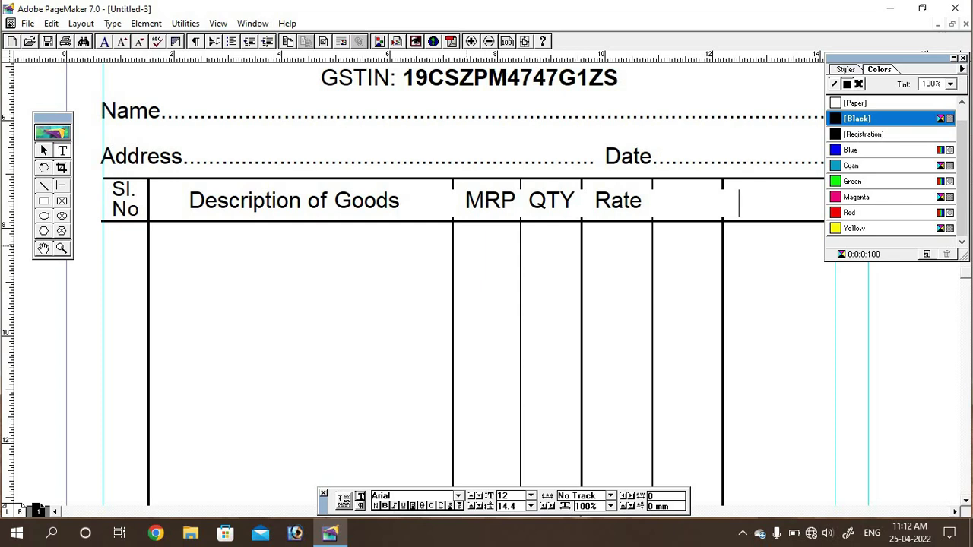
left_click(738, 202)
type("Amo")
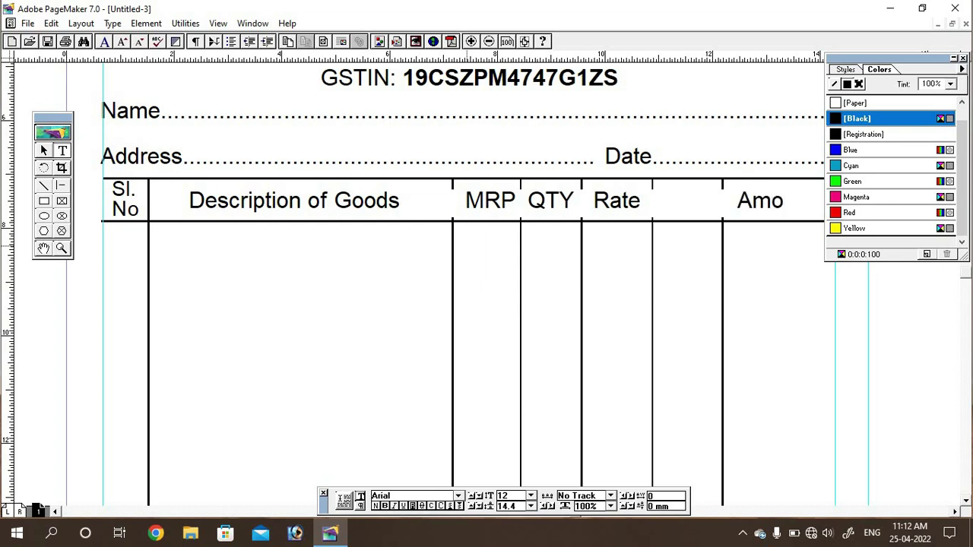
type("unt")
key("ctrl+0")
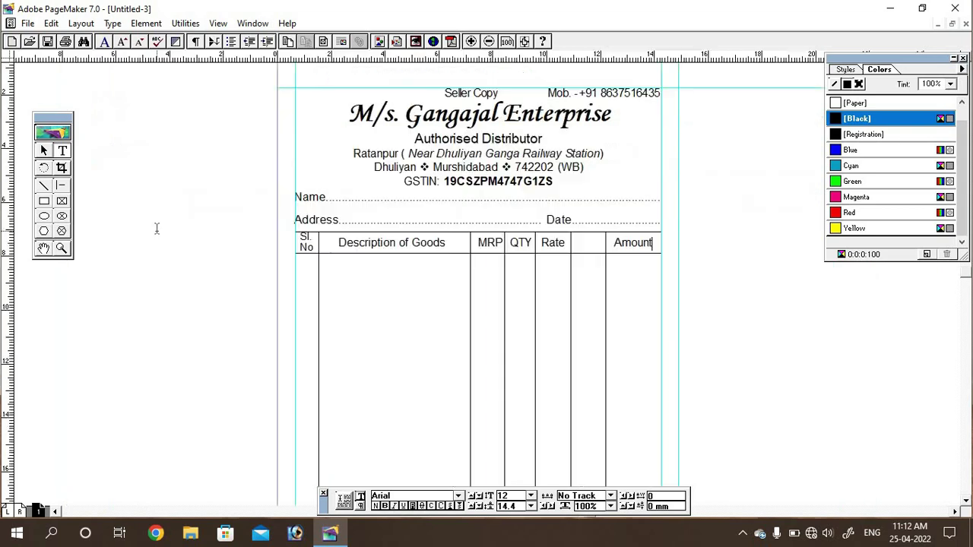
key("ctrl+2")
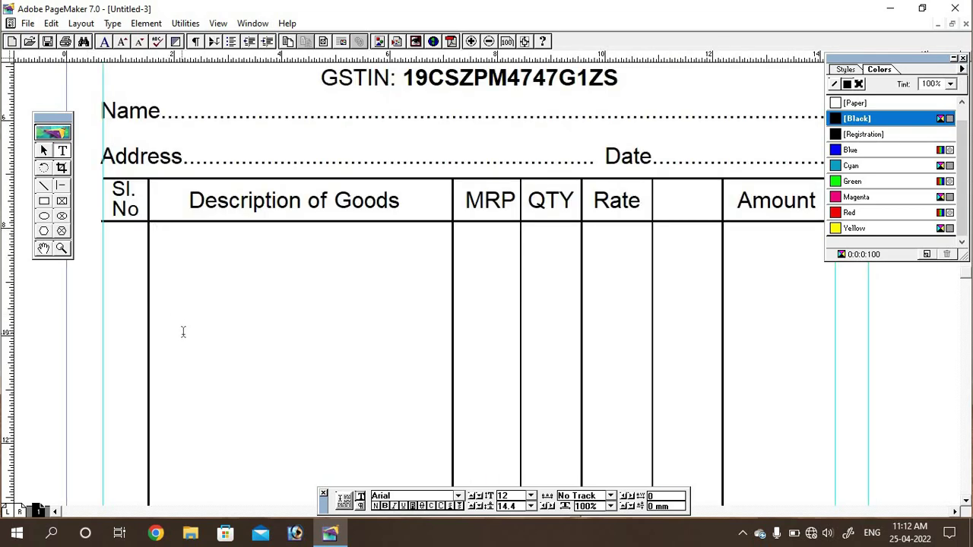
Step: Type 'Taxable Value' in a new text frame beside the Rate column
scroll(378, 322, "right", 3)
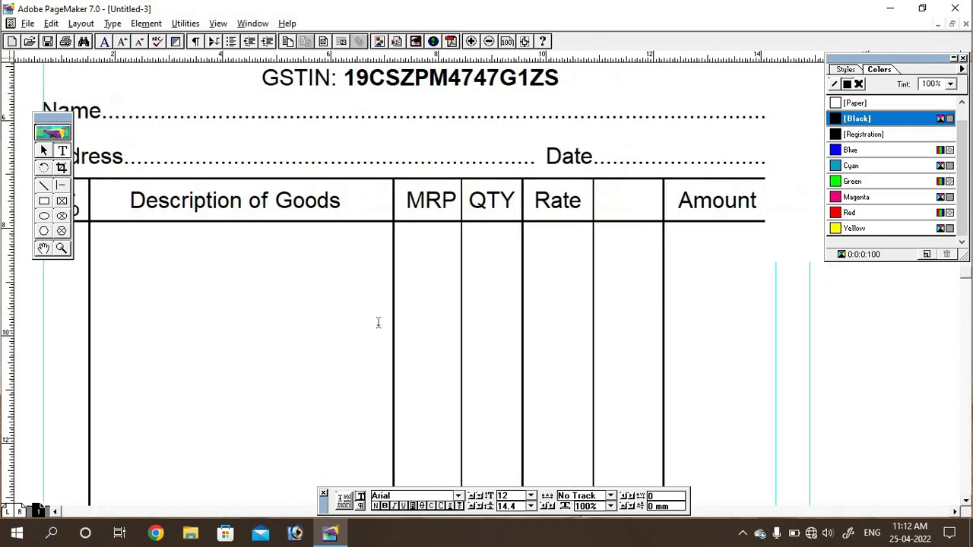
left_click(587, 196)
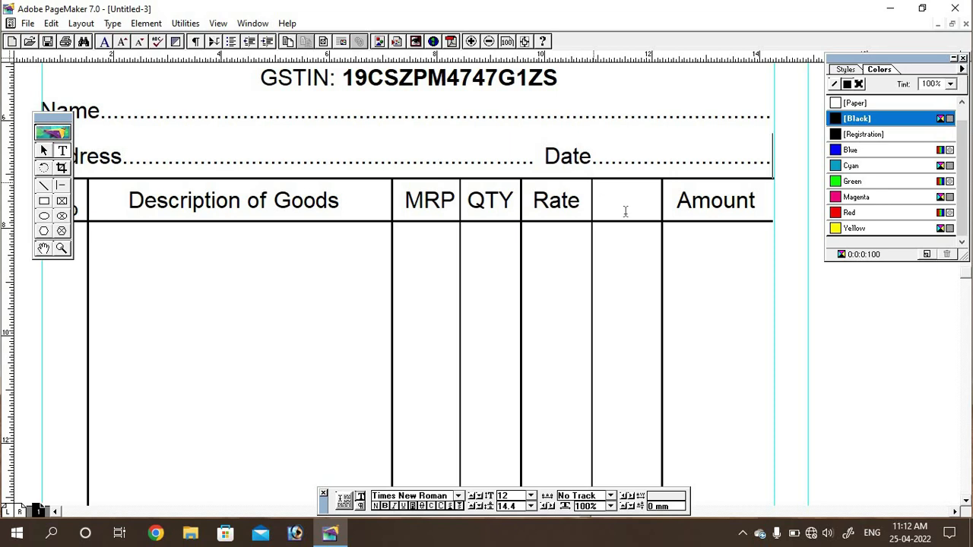
left_click(625, 210)
left_click(605, 299)
left_click_drag(593, 292, 661, 342)
type("Taxa")
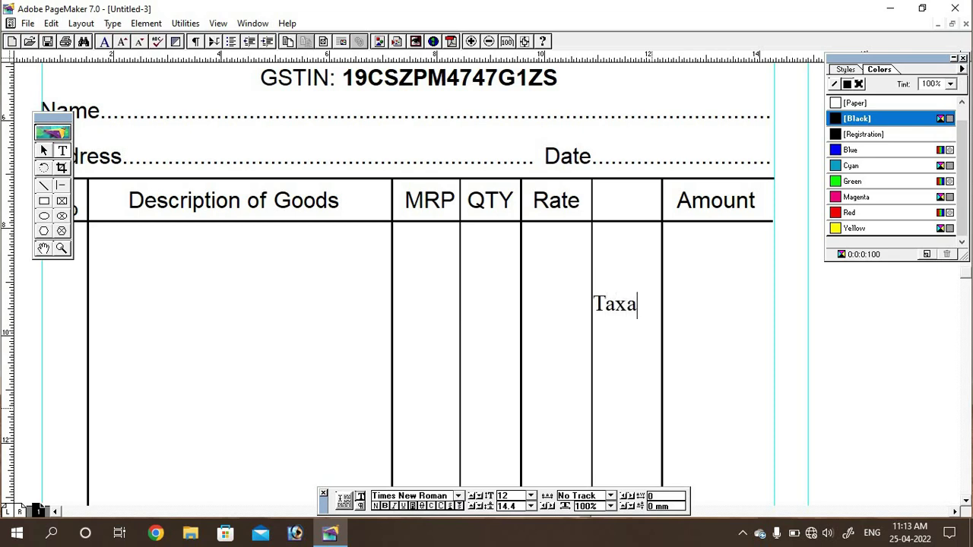
type("ble")
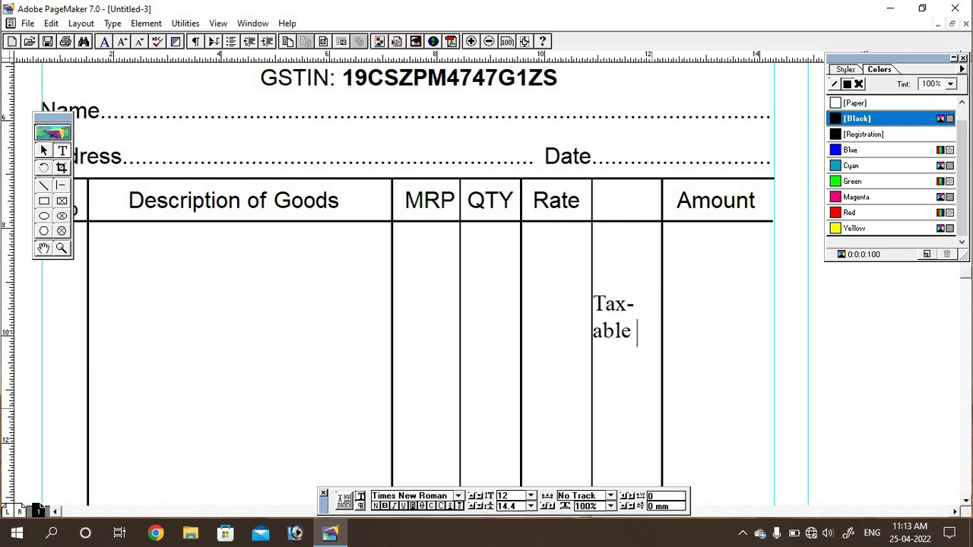
type(" Value")
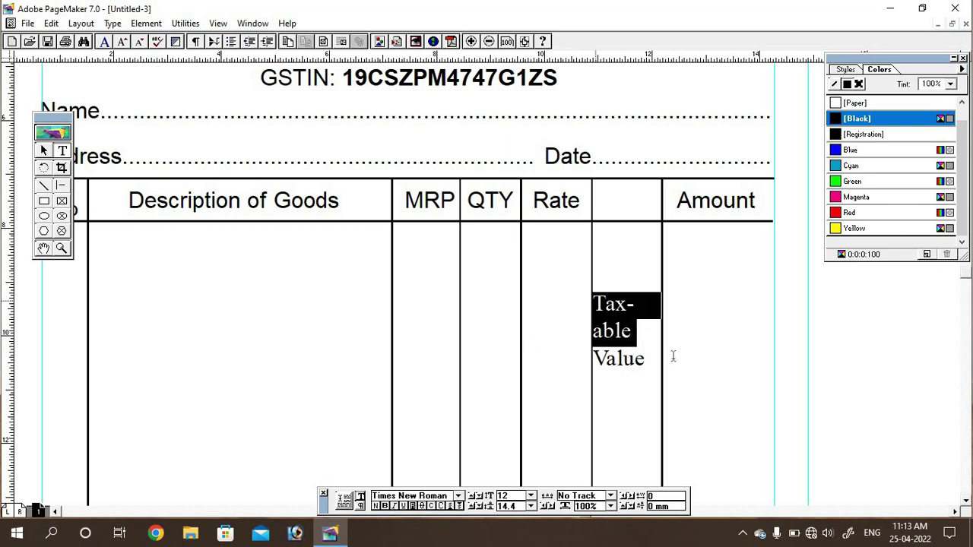
Step: Set the Taxable Value text to Arial, 11 pt
left_click_drag(596, 298, 613, 440)
left_click(530, 495)
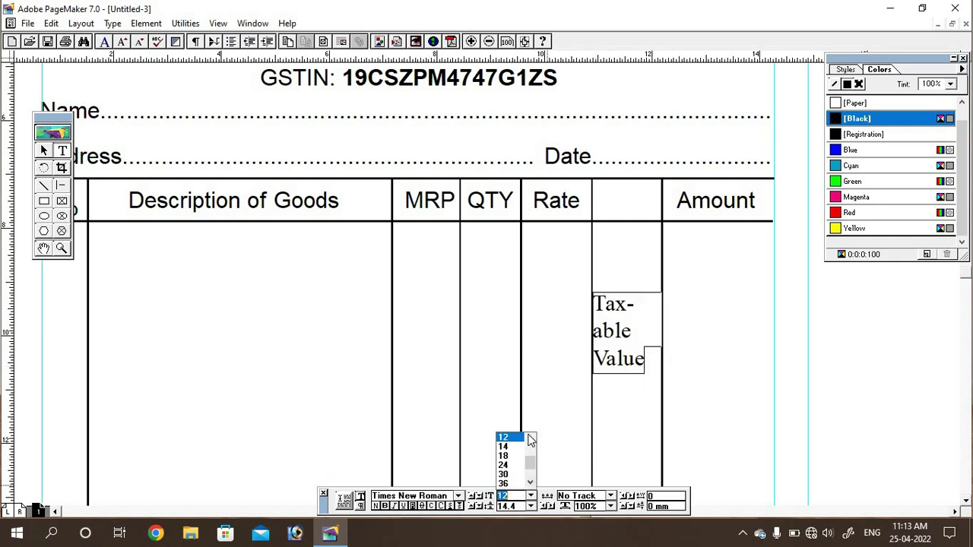
left_click(530, 439)
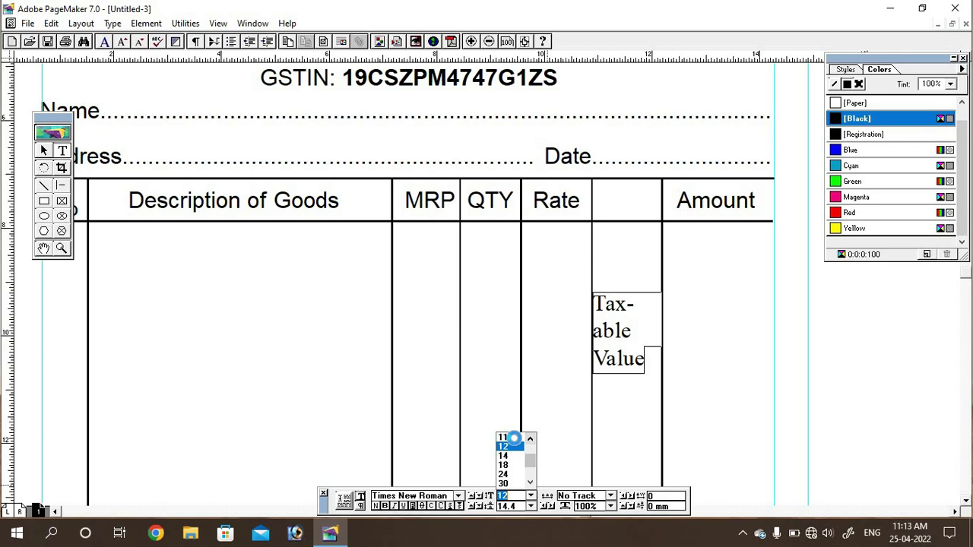
left_click(459, 496)
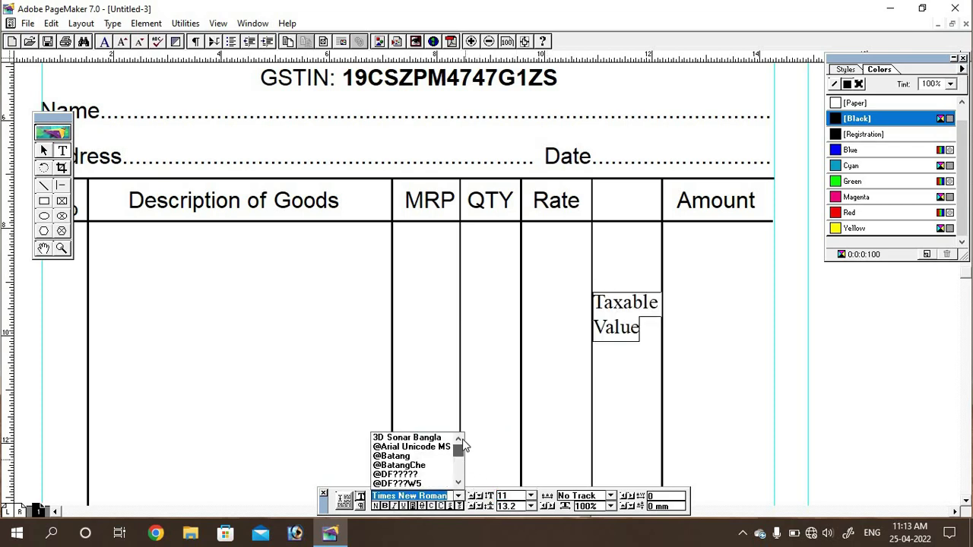
scroll(456, 465, "up", 10)
scroll(437, 464, "down", 3)
left_click(425, 465)
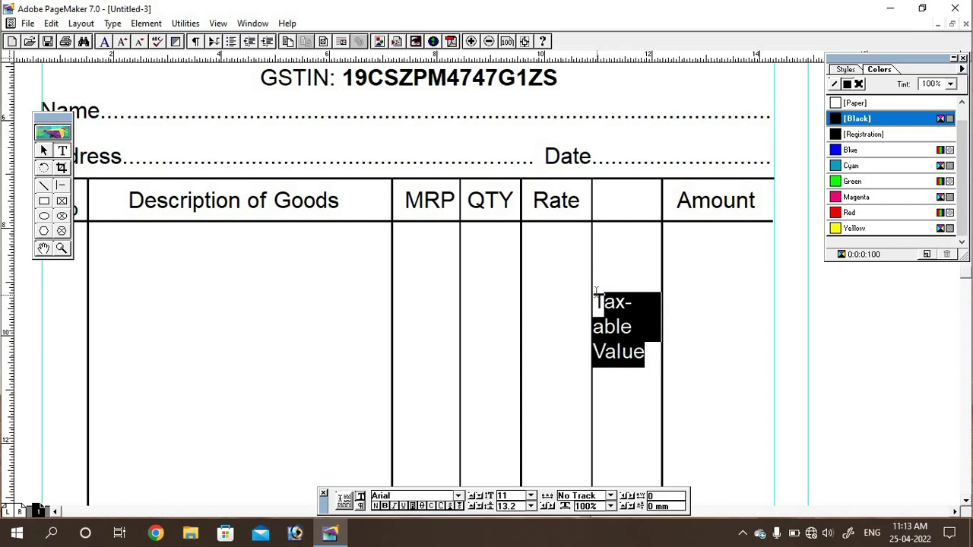
Step: Tighten the Taxable Value kerning to -0.04 so Taxable fits on one line
left_click_drag(594, 296, 616, 297)
left_click_drag(642, 341, 649, 350)
left_click(624, 498)
triple_click(624, 498)
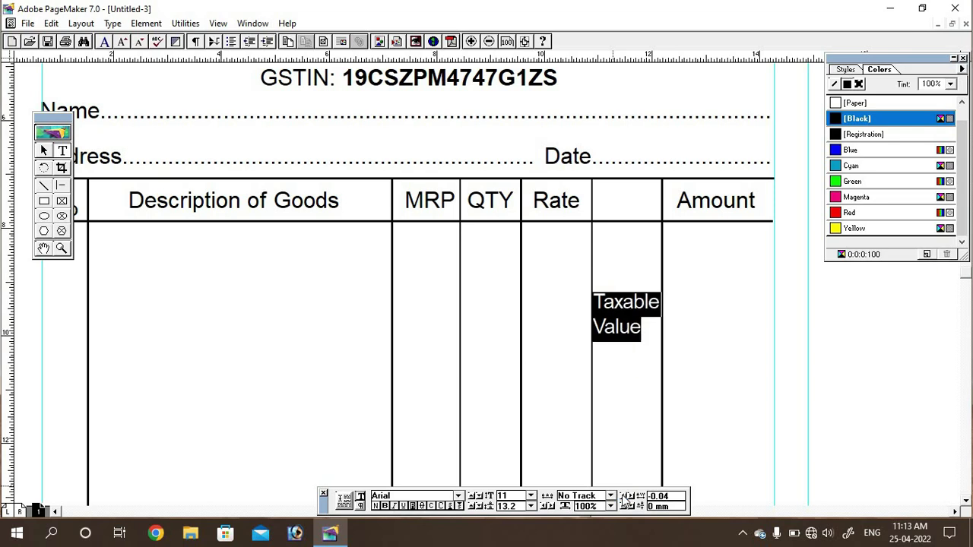
left_click(624, 498)
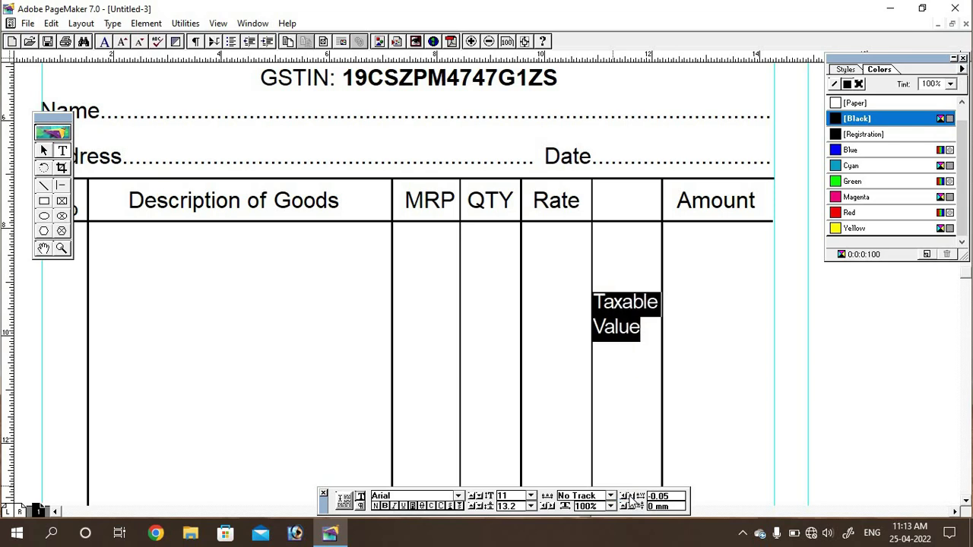
left_click(630, 498)
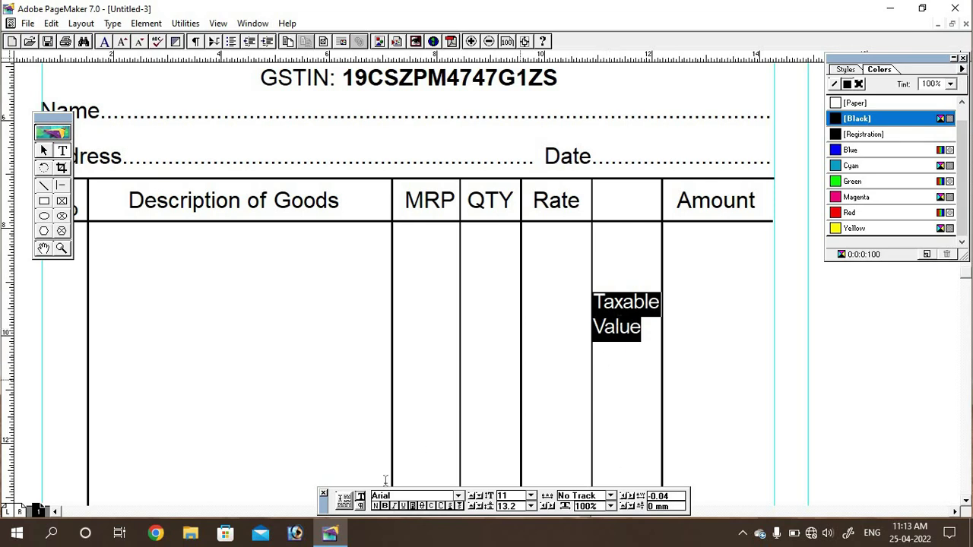
Step: Centre-align the Taxable Value heading and move it into its header cell
left_click(361, 506)
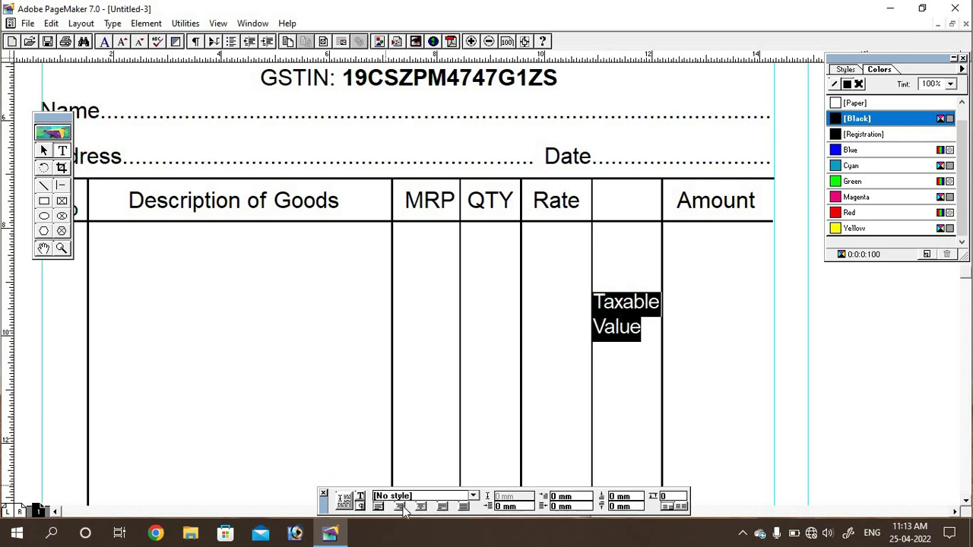
left_click(403, 508)
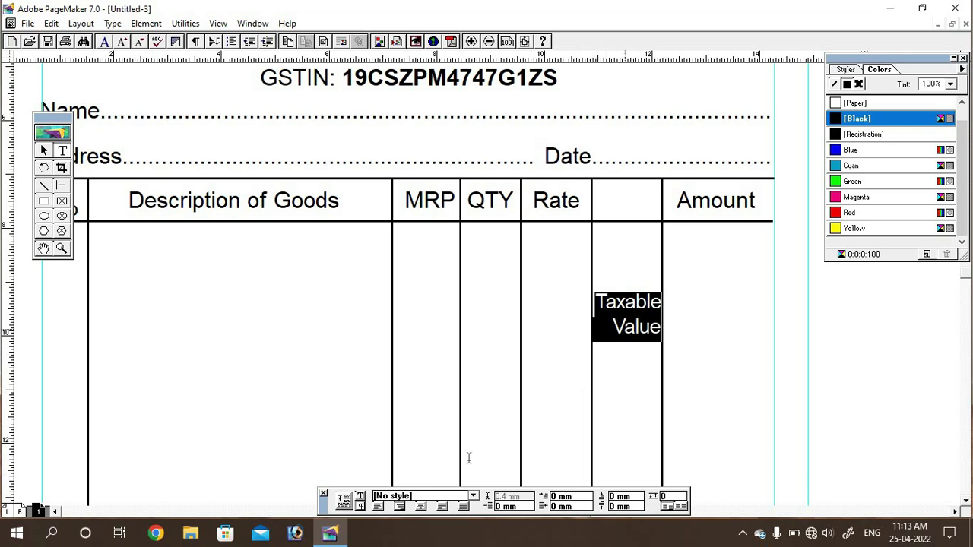
left_click(420, 506)
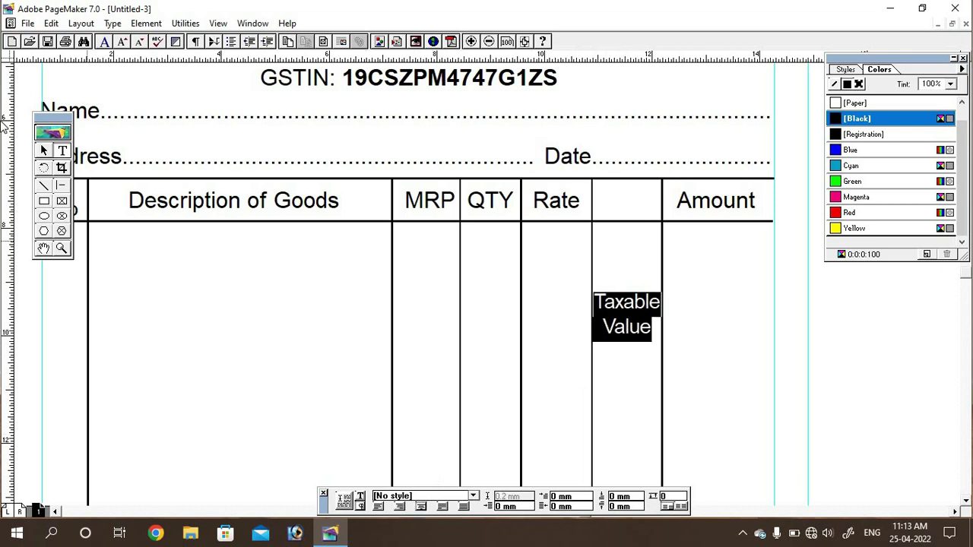
left_click(43, 151)
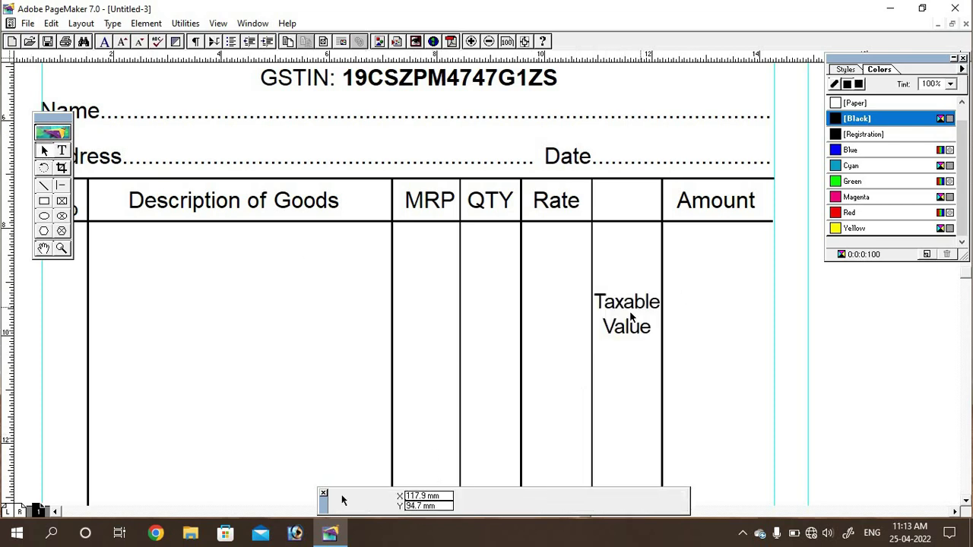
left_click_drag(631, 318, 629, 198)
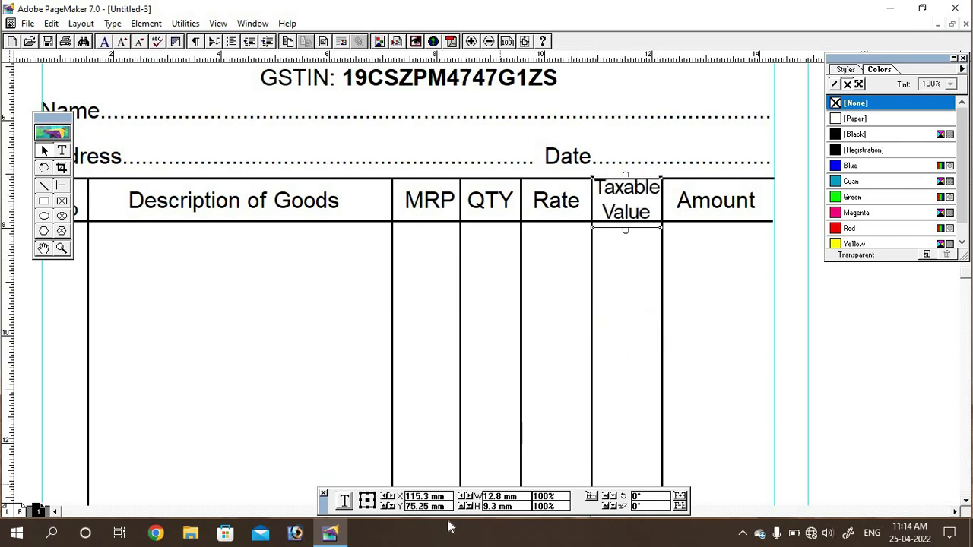
left_click(62, 151)
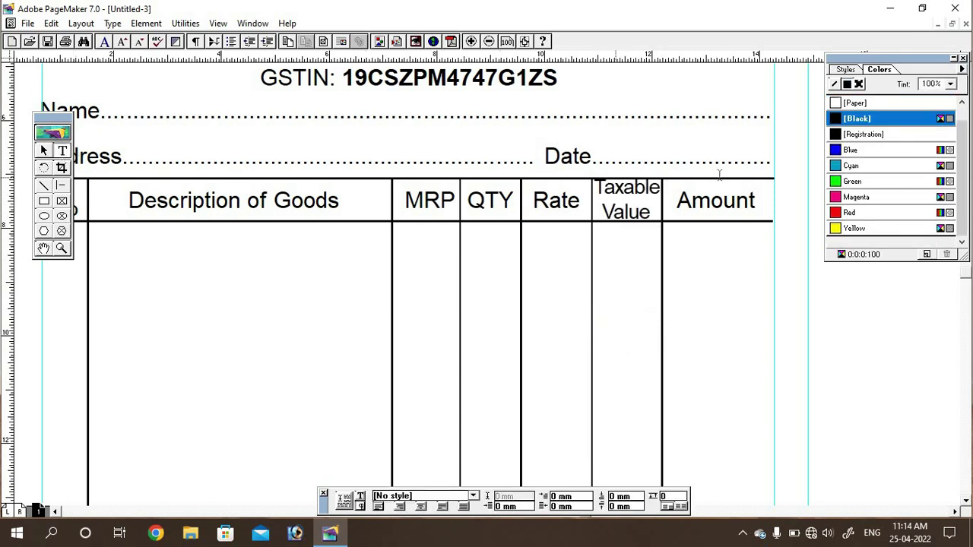
Step: Tighten the Taxable Value line spacing and nudge the heading down in its cell
left_click_drag(597, 187, 652, 221)
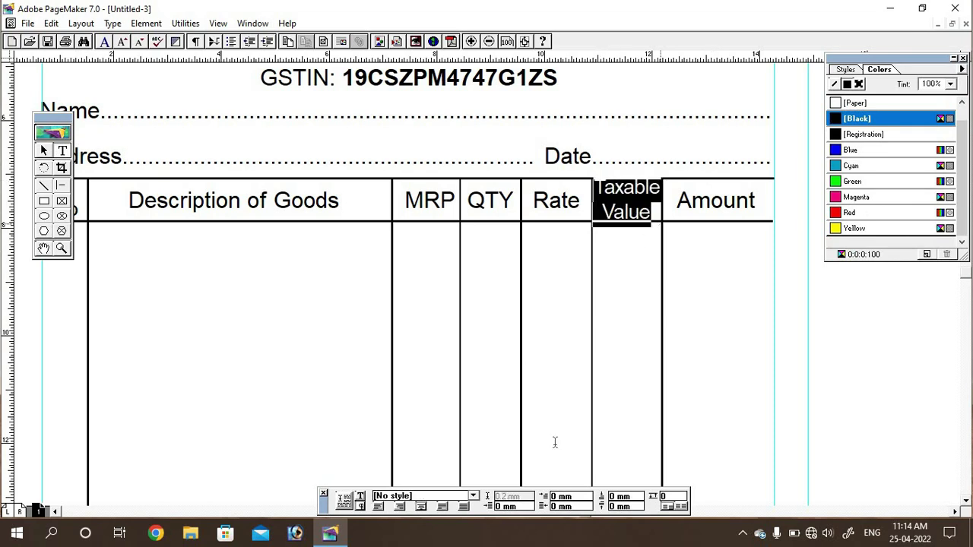
left_click(360, 496)
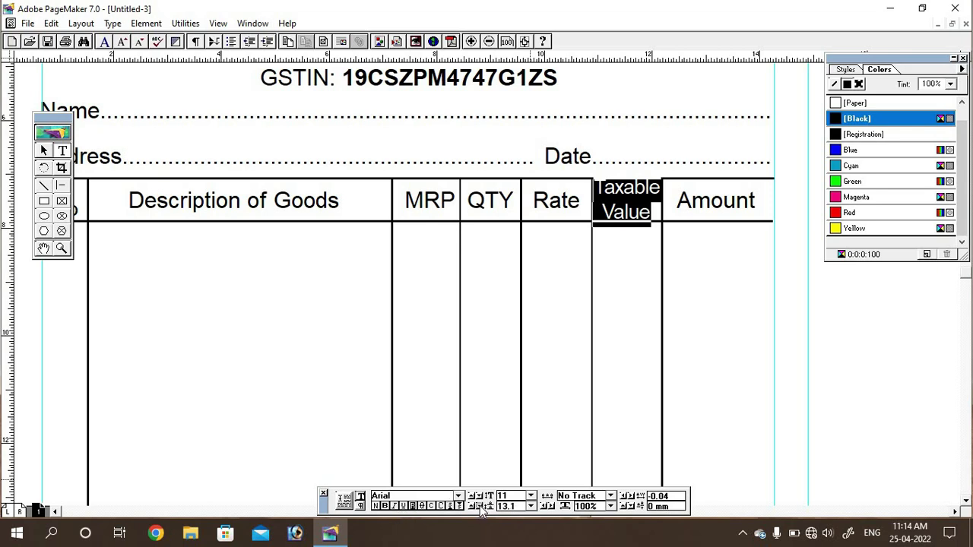
left_click(479, 507)
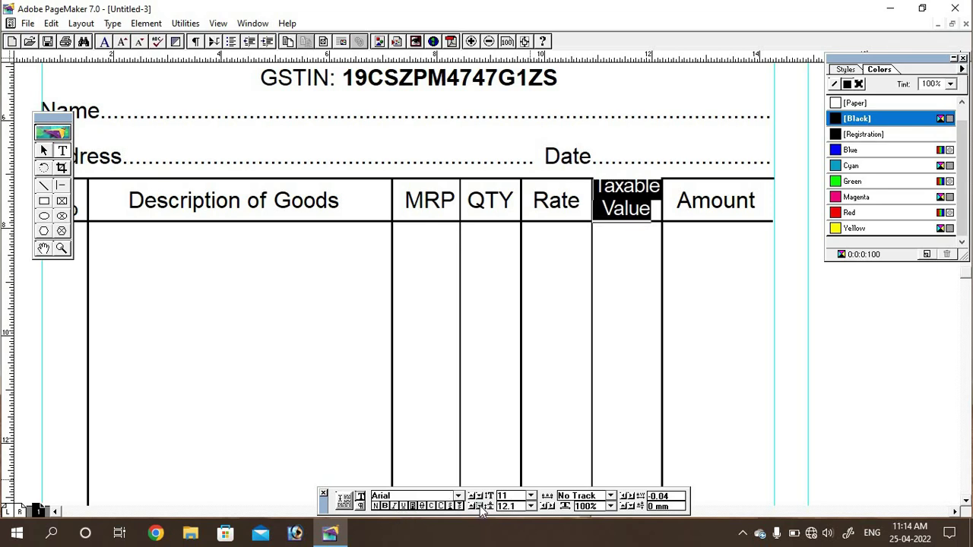
left_click(479, 507)
key("ctrl+space")
left_click(625, 204)
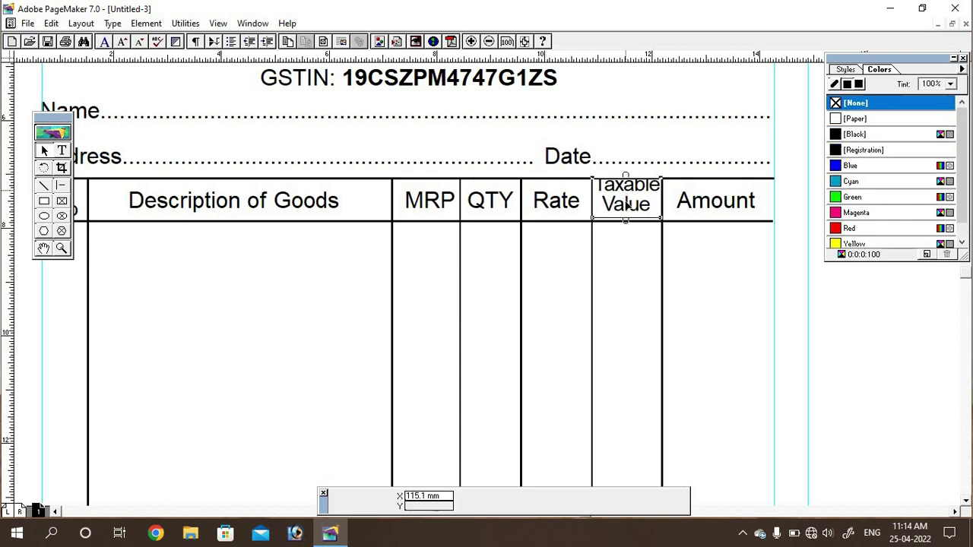
left_click_drag(625, 204, 626, 209)
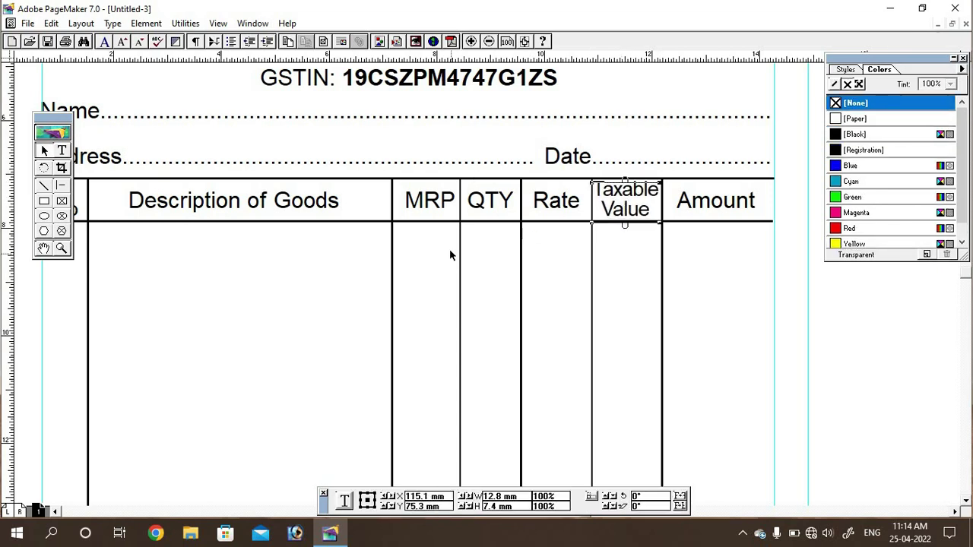
left_click(45, 151)
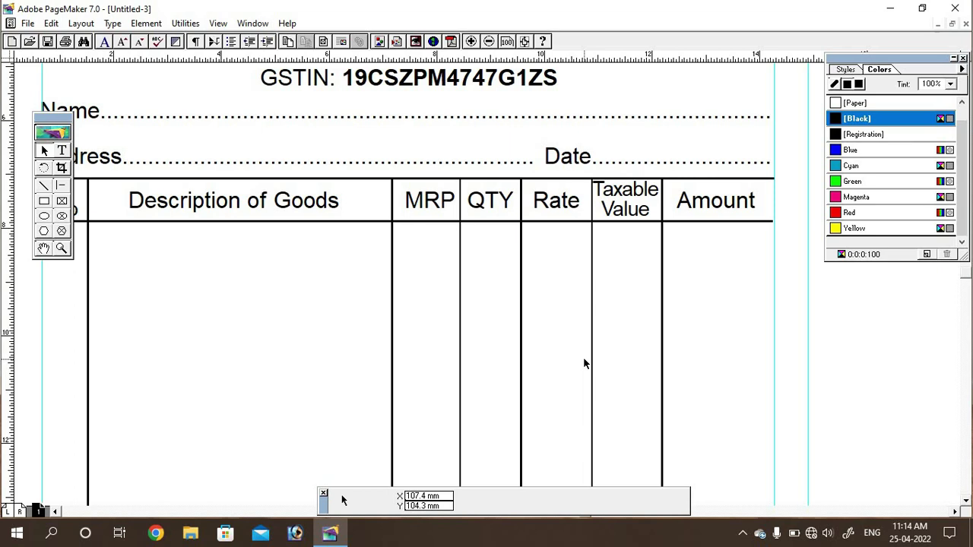
key("ctrl+minus")
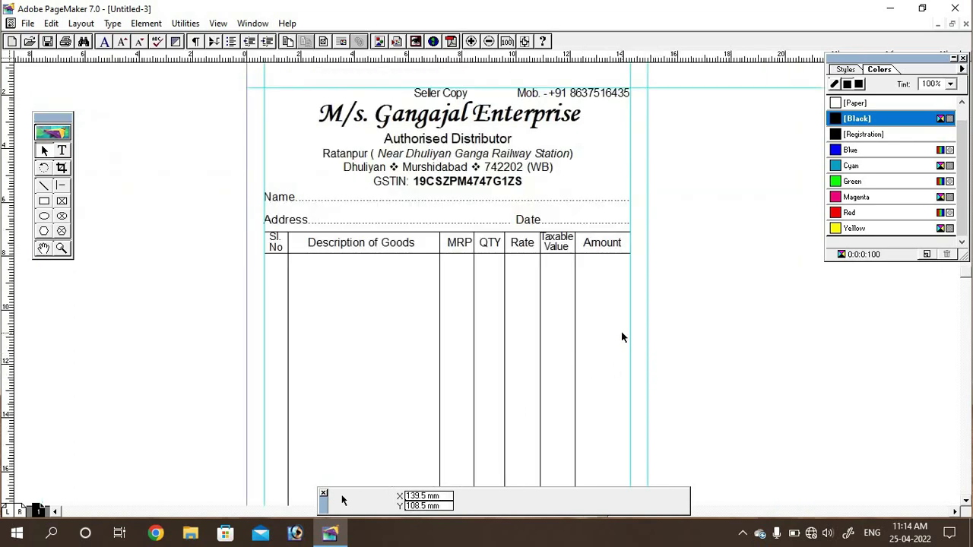
key("ctrl+plus")
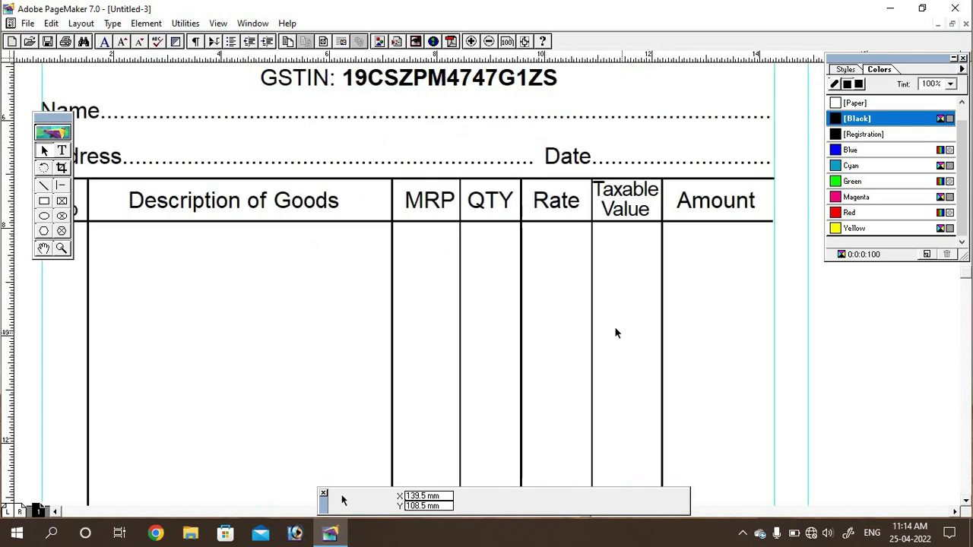
Step: Nudge the Taxable Value heading slightly right and check the Sl. No heading's formatting
left_click(619, 204)
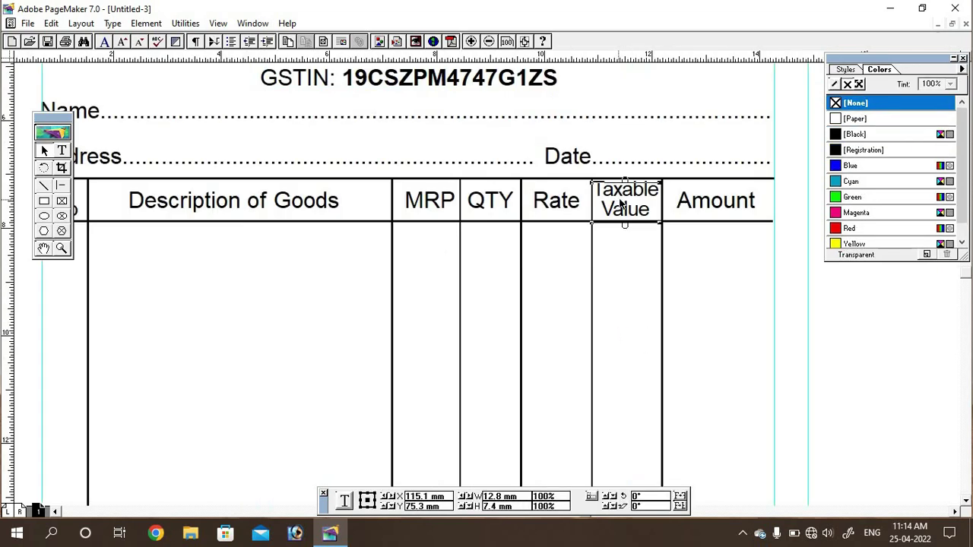
left_click_drag(621, 203, 623, 204)
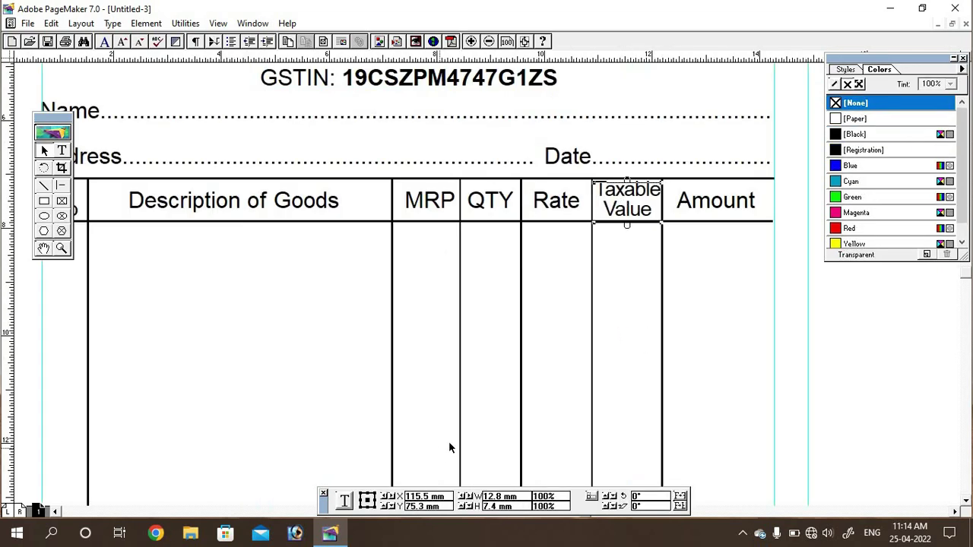
left_click_drag(279, 403, 320, 401)
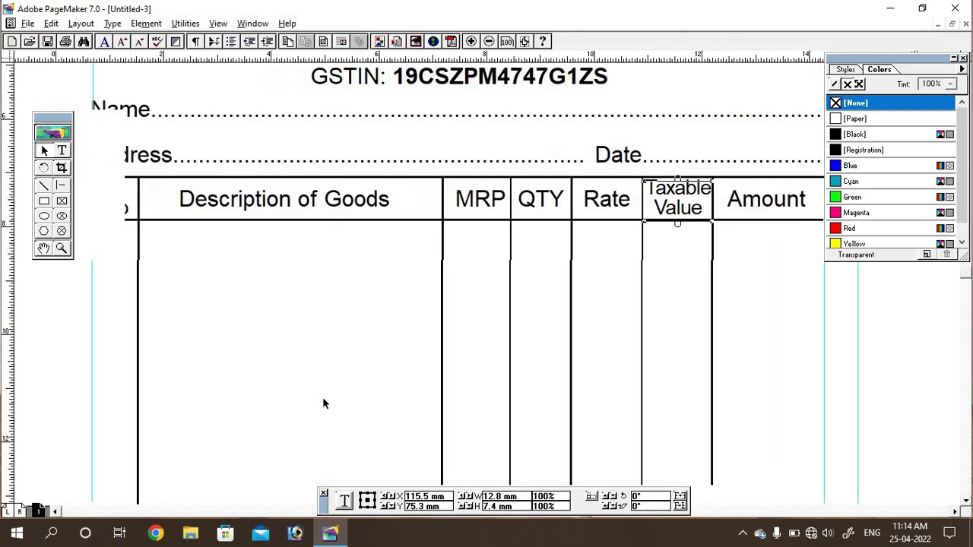
left_click(116, 208)
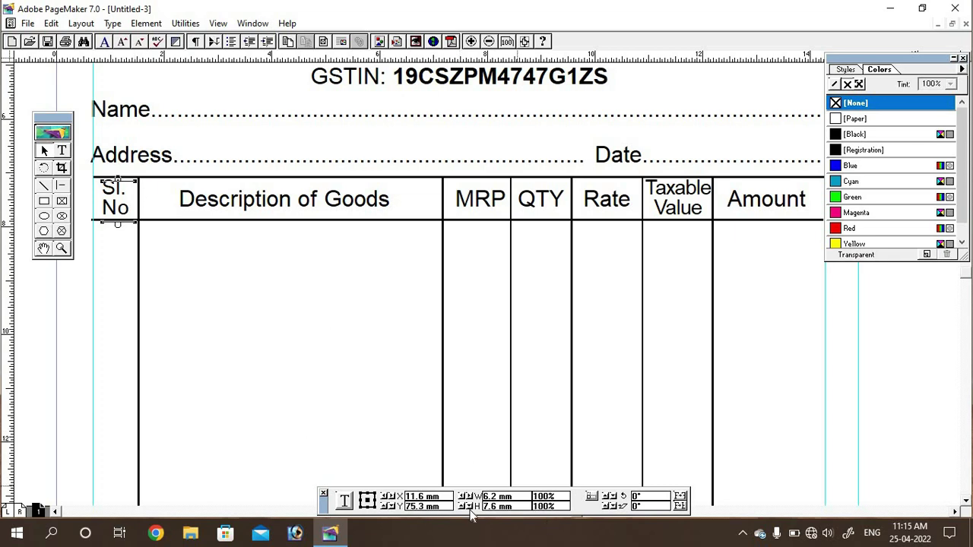
left_click(62, 150)
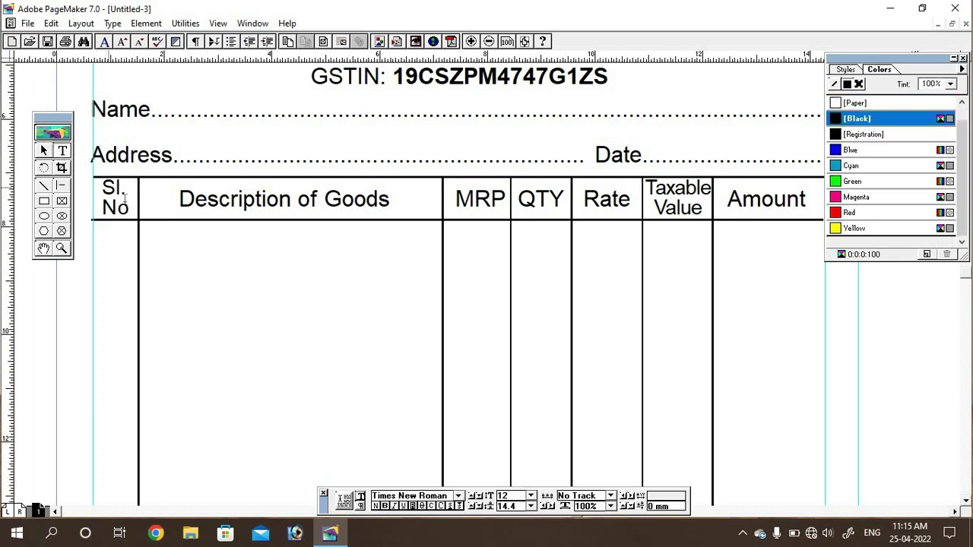
left_click_drag(125, 195, 138, 221)
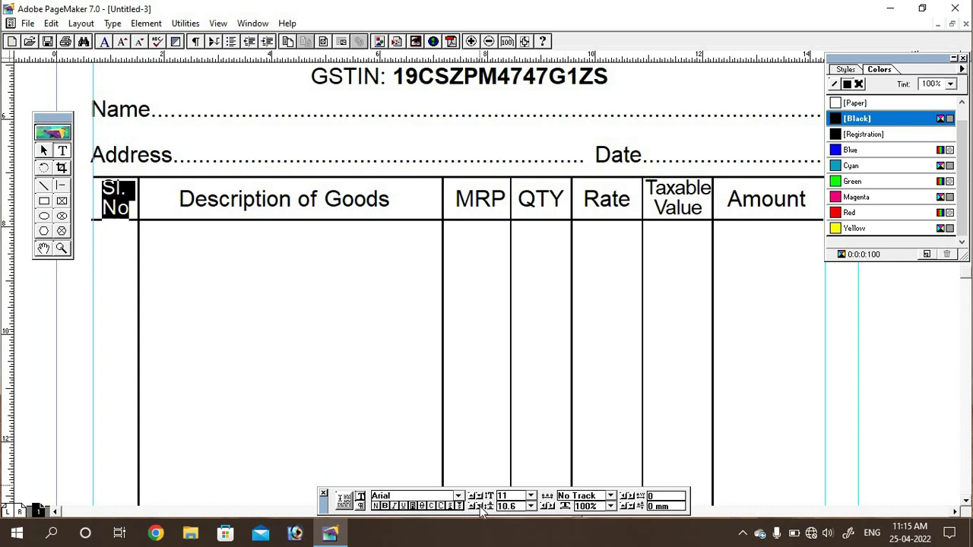
left_click(44, 151)
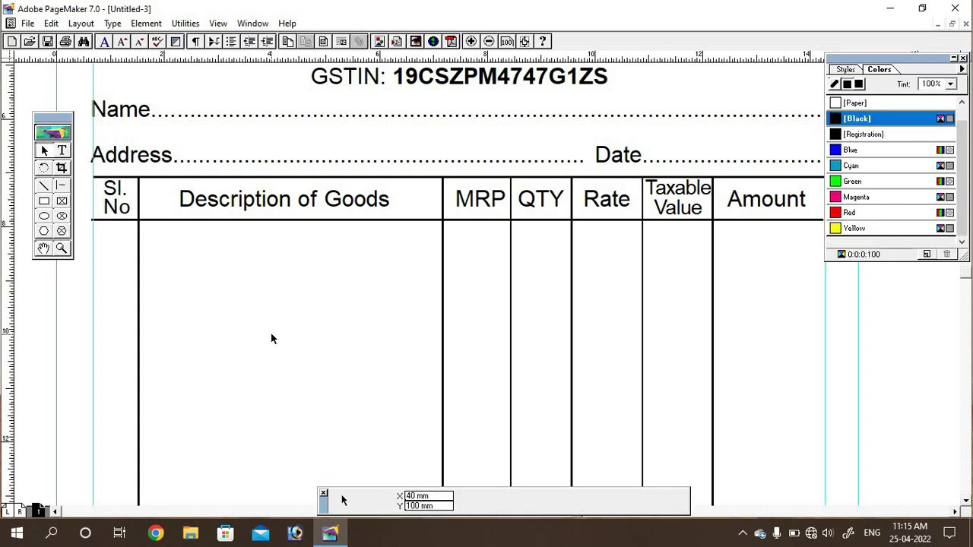
Step: Draw a horizontal line from the Rate column to the table's right edge
key("ctrl+minus")
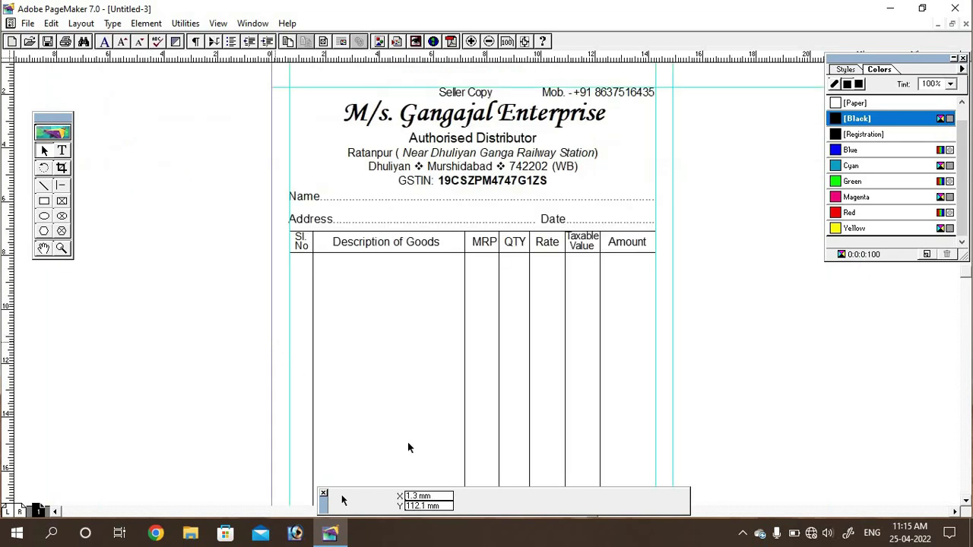
left_click_drag(474, 329, 471, 306)
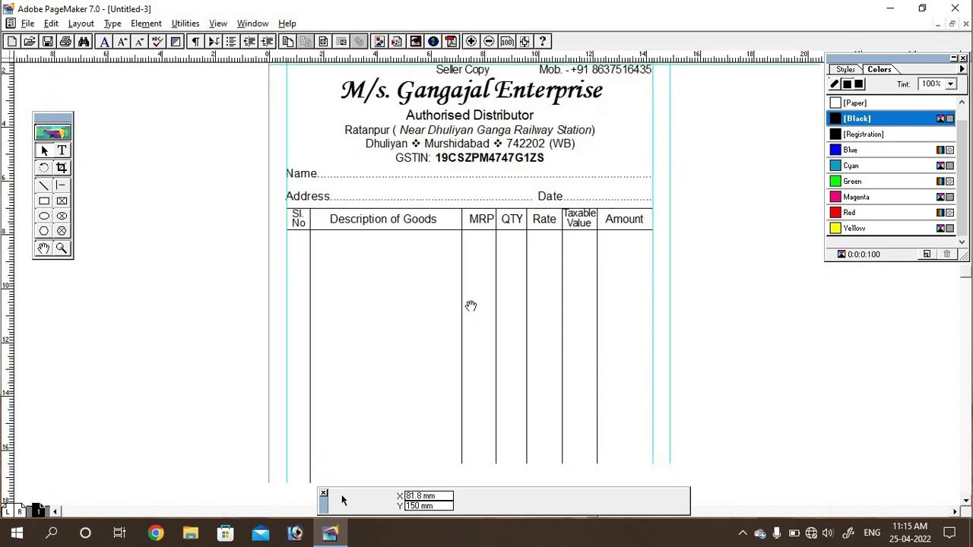
scroll(471, 305, "down", 3)
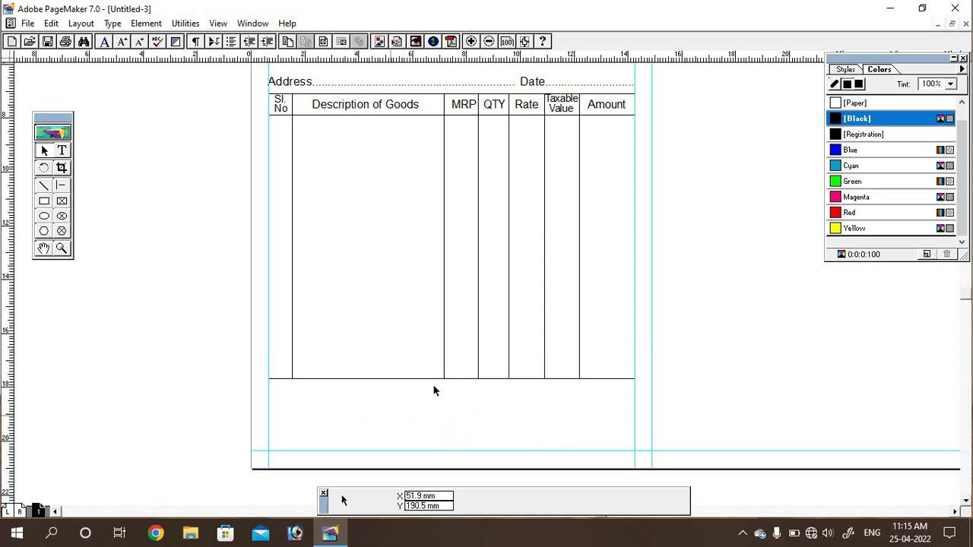
left_click(61, 186)
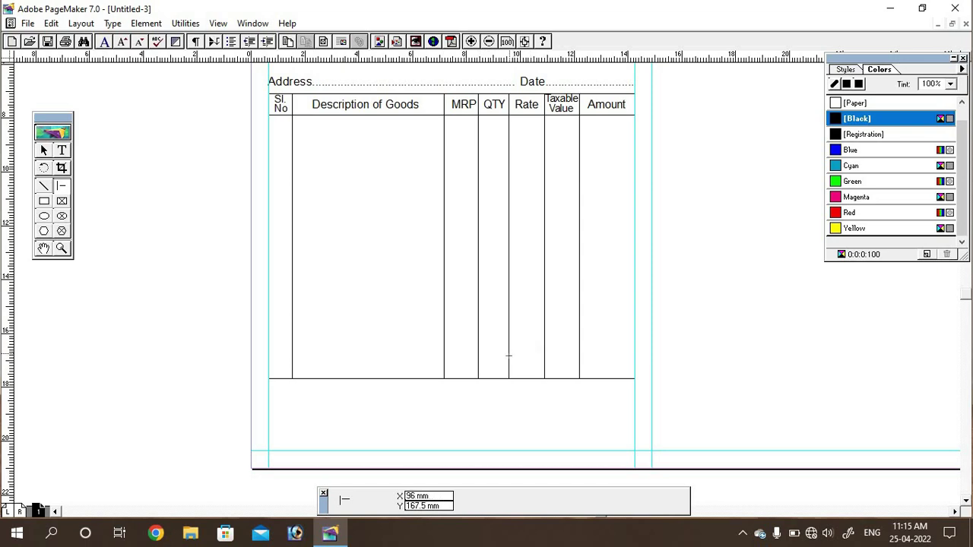
left_click_drag(509, 355, 634, 356)
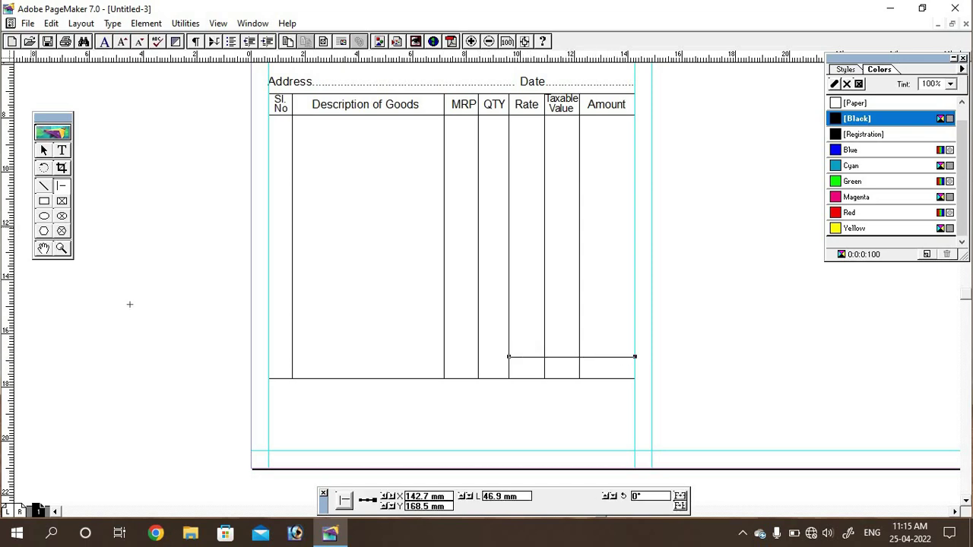
Step: Shorten the Rate/Taxable Value divider to the new line, merging those two cells
key("ctrl+equal")
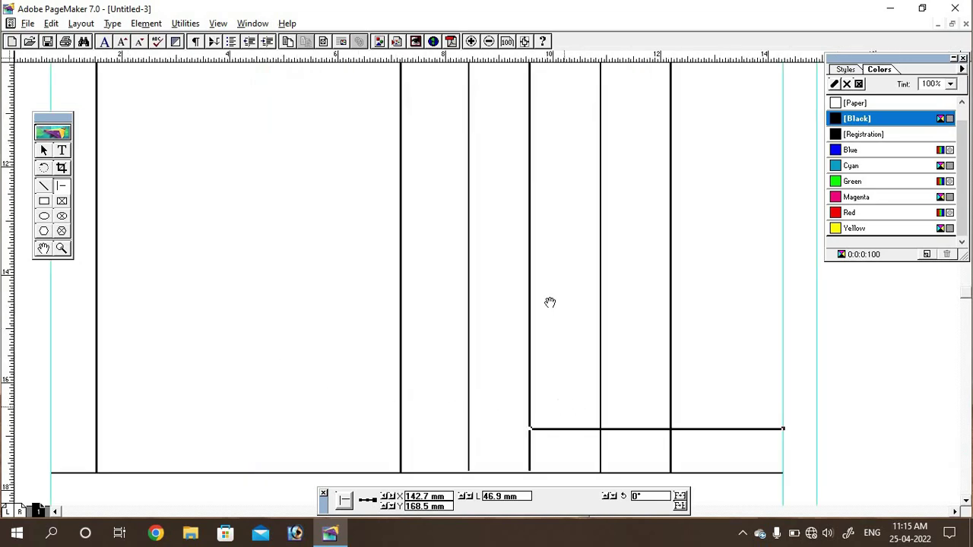
mouse_move(550, 302)
left_mouse_down()
mouse_move(540, 236)
mouse_move(549, 206)
left_mouse_up()
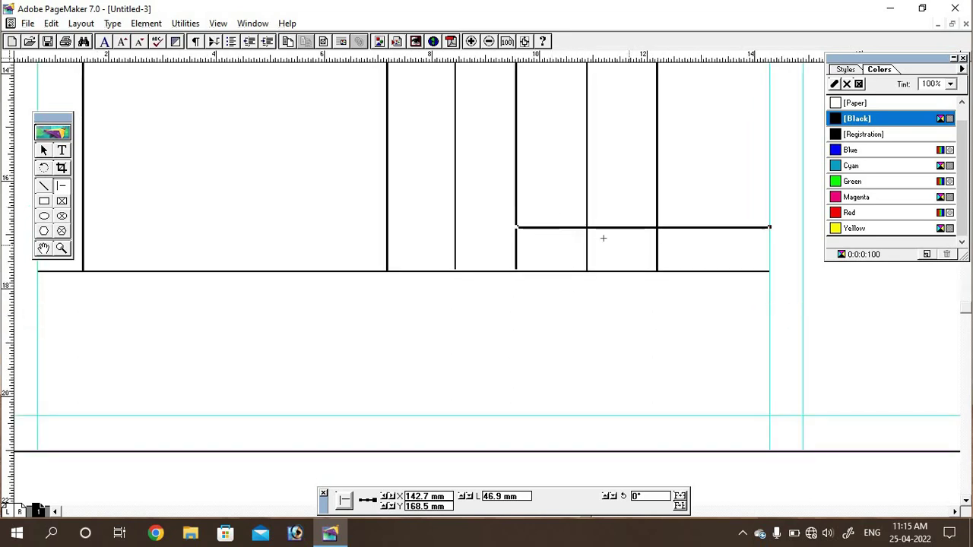
left_click(43, 150)
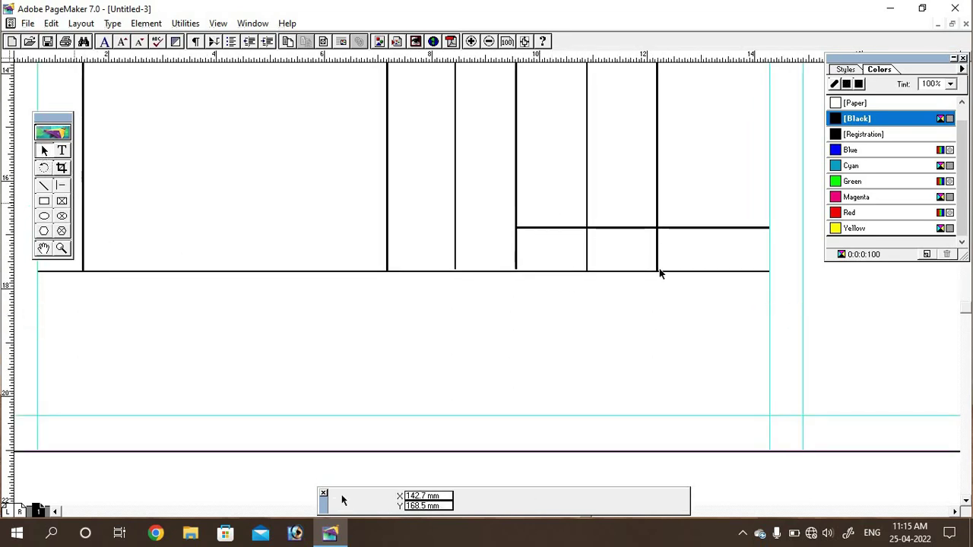
left_click(586, 257)
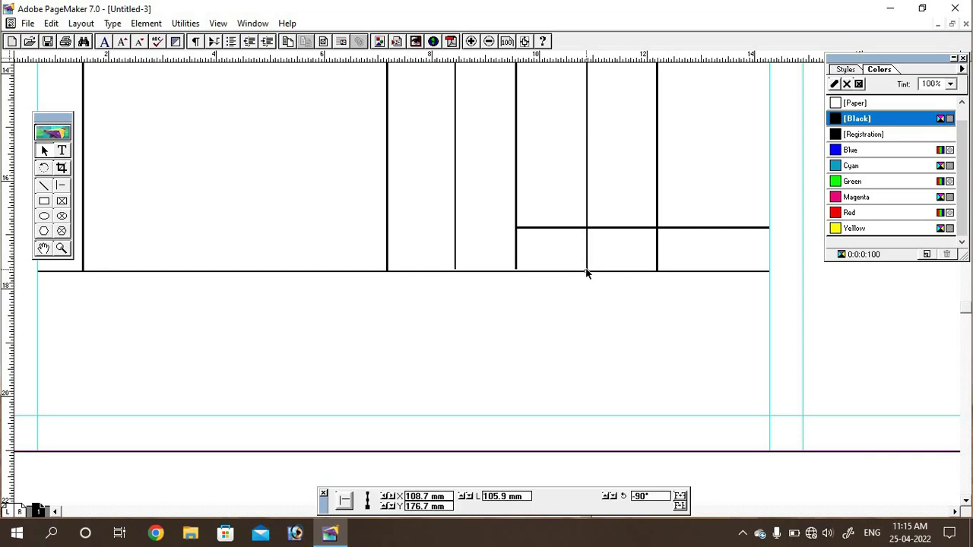
left_click_drag(586, 271, 586, 227)
left_click(590, 240)
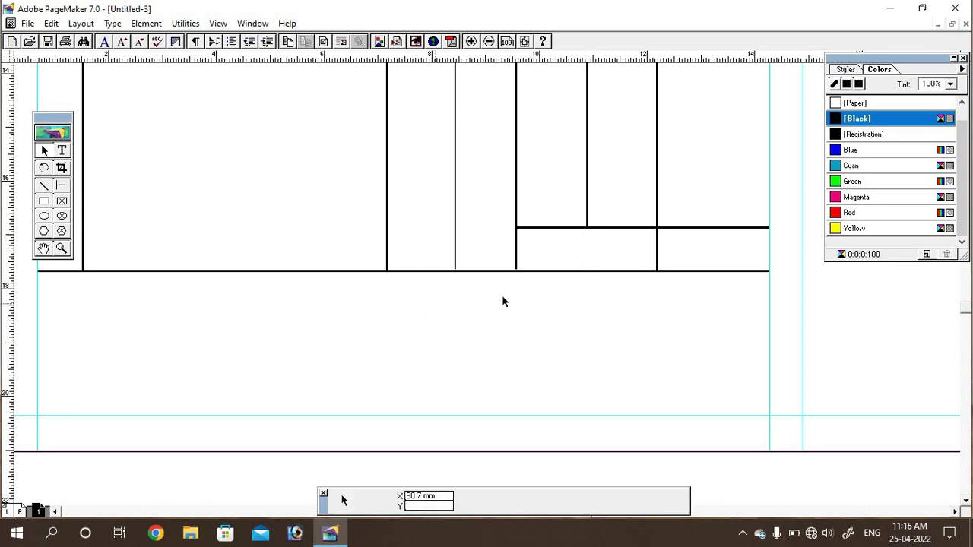
Step: Type a bold Arial 'Total' label in the merged bottom-row cell
left_click(63, 151)
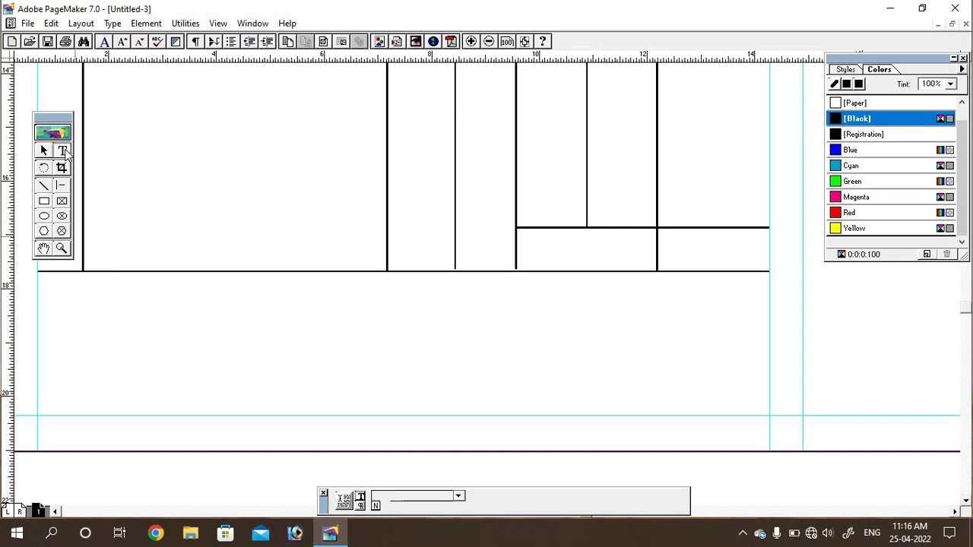
left_click_drag(518, 234, 651, 267)
type("T")
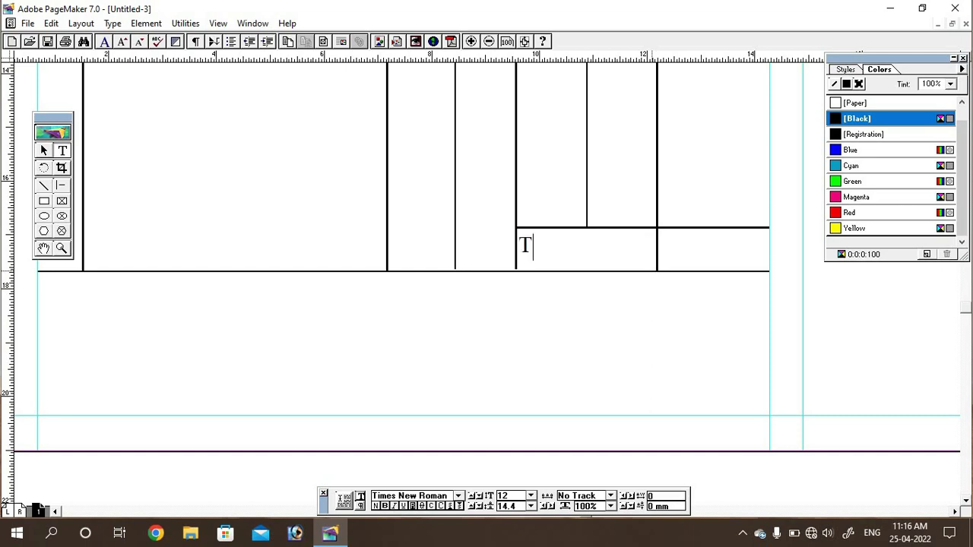
type("otal")
left_click_drag(569, 245, 458, 245)
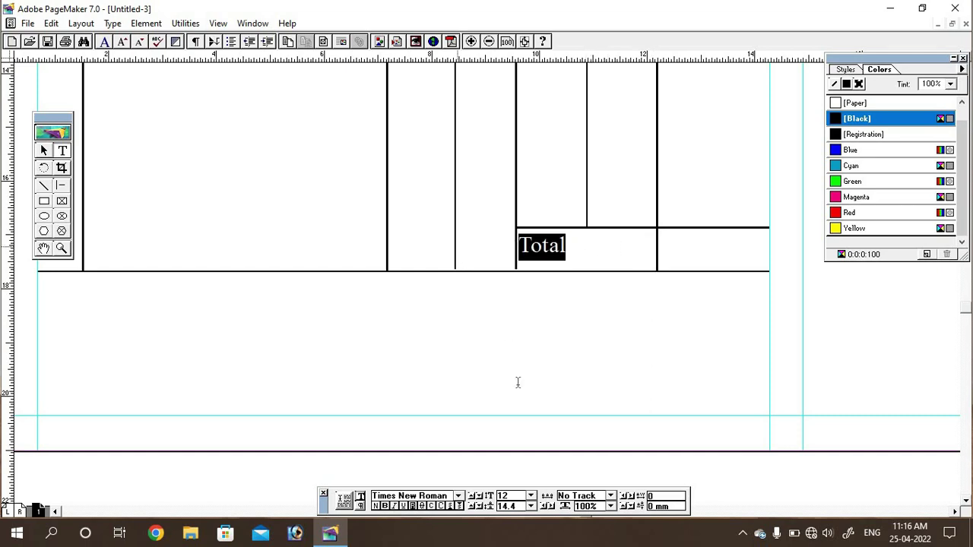
left_click(459, 495)
left_click_drag(459, 478, 457, 451)
scroll(401, 471, "down", 2)
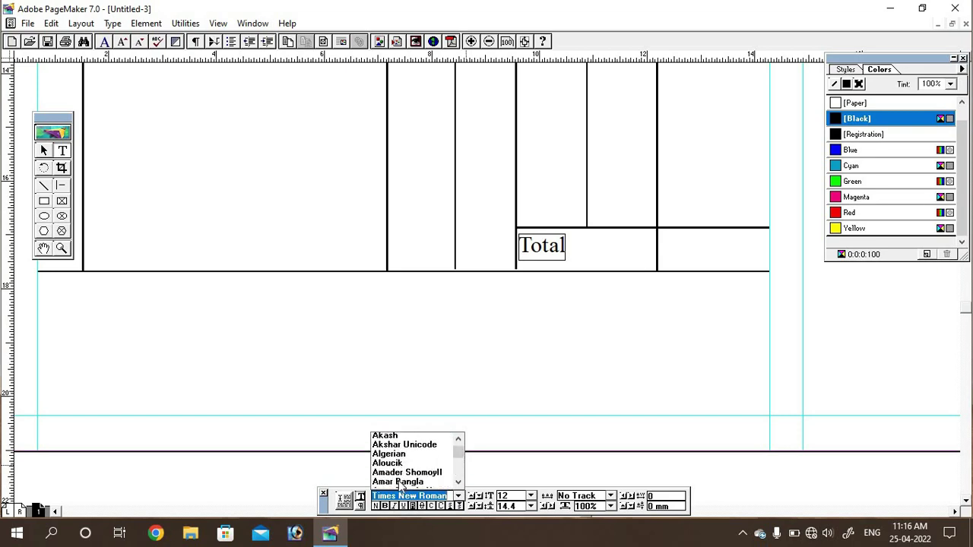
scroll(401, 472, "down", 3)
scroll(395, 456, "down", 1)
left_click(385, 437)
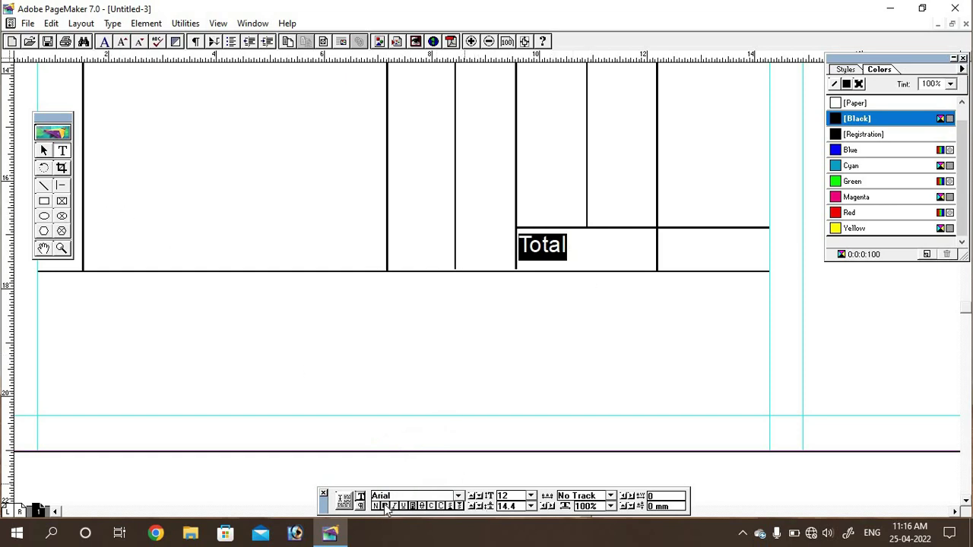
left_click(384, 507)
Step: Narrow the Total text block to 12 mm so the label sits centred
left_click(44, 151)
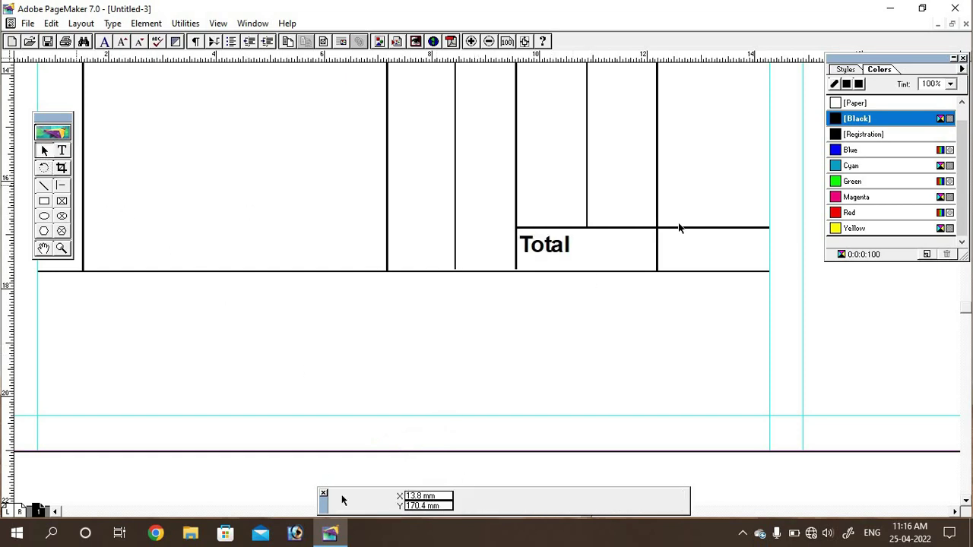
left_click(561, 250)
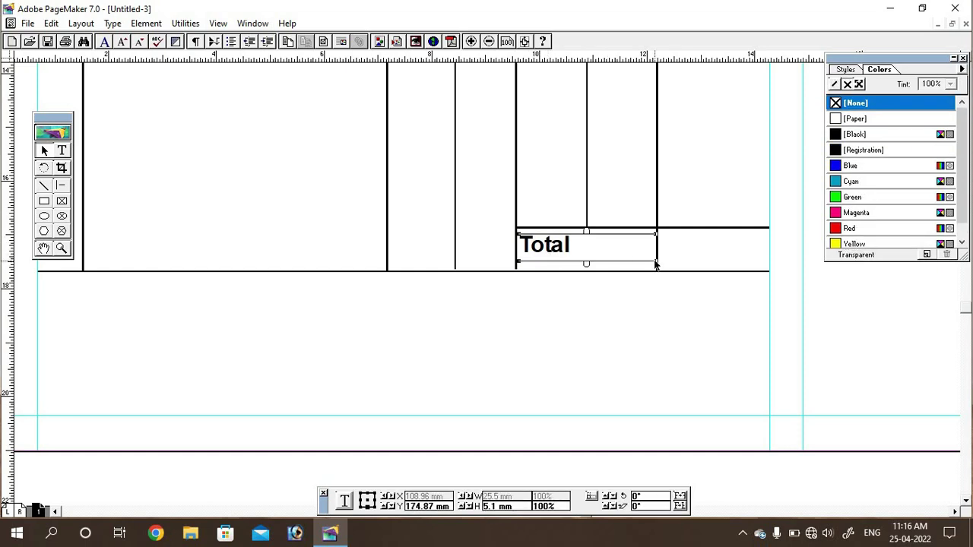
mouse_move(656, 264)
left_mouse_down()
mouse_move(584, 261)
mouse_move(595, 249)
left_mouse_up()
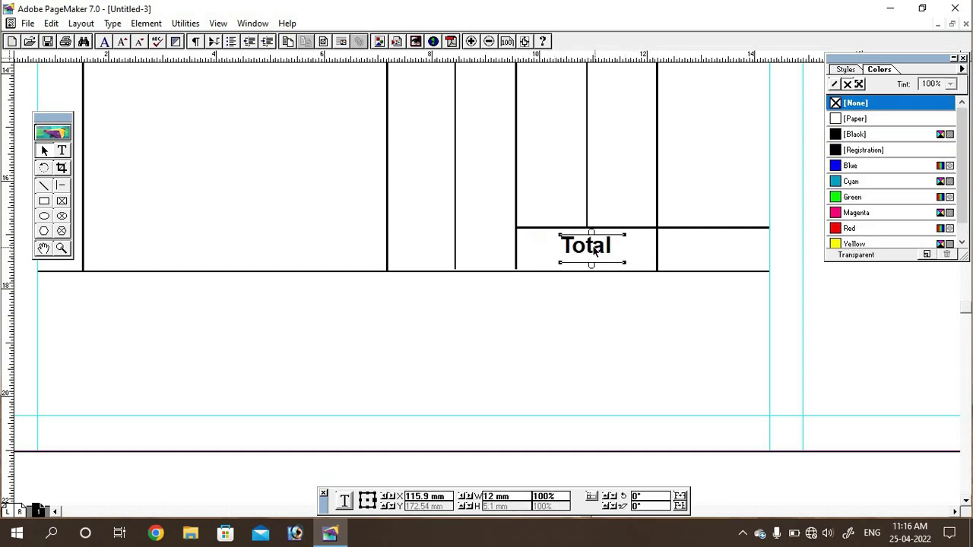
left_click(578, 313)
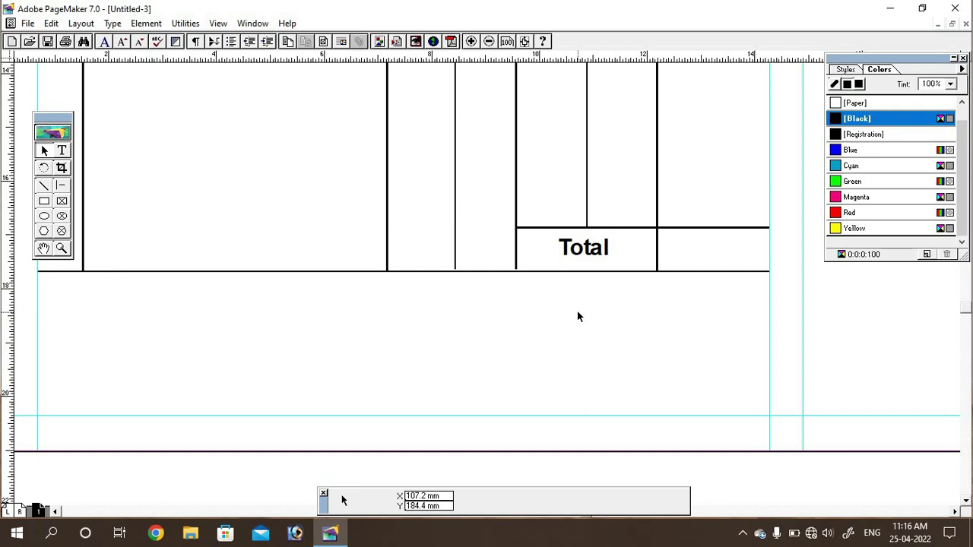
left_click(585, 254)
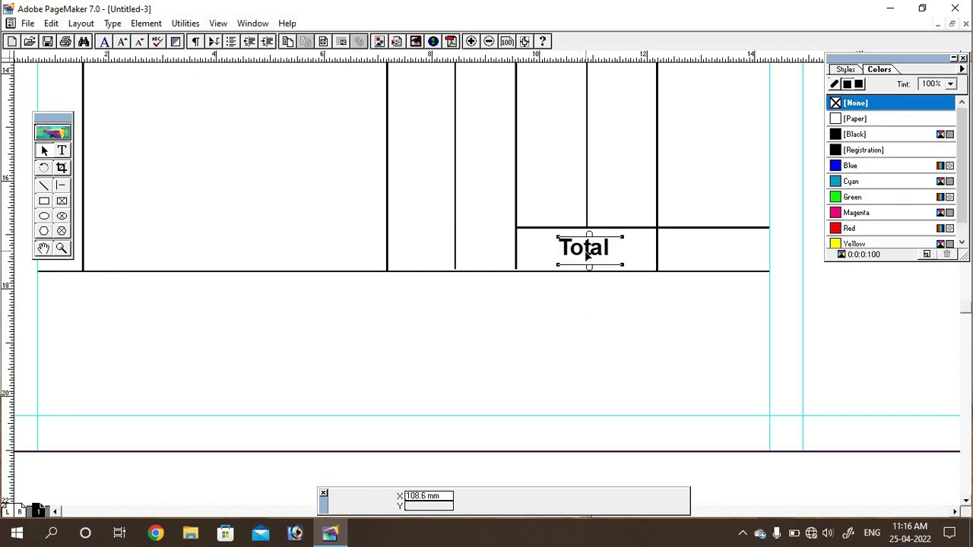
left_click(577, 369)
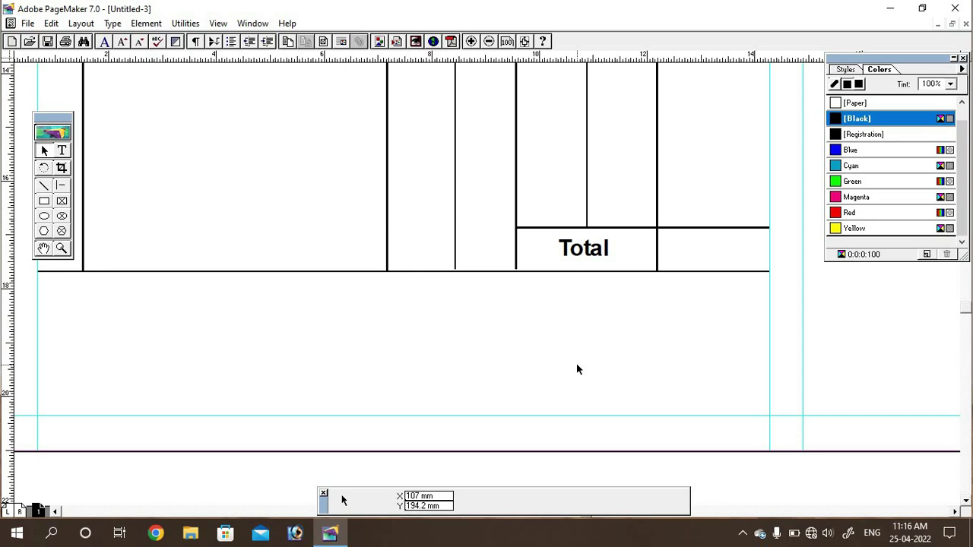
Step: Type 'For M/s Gangajal Enterprise' in a text frame below the table
left_click(64, 151)
left_click_drag(469, 330, 746, 386)
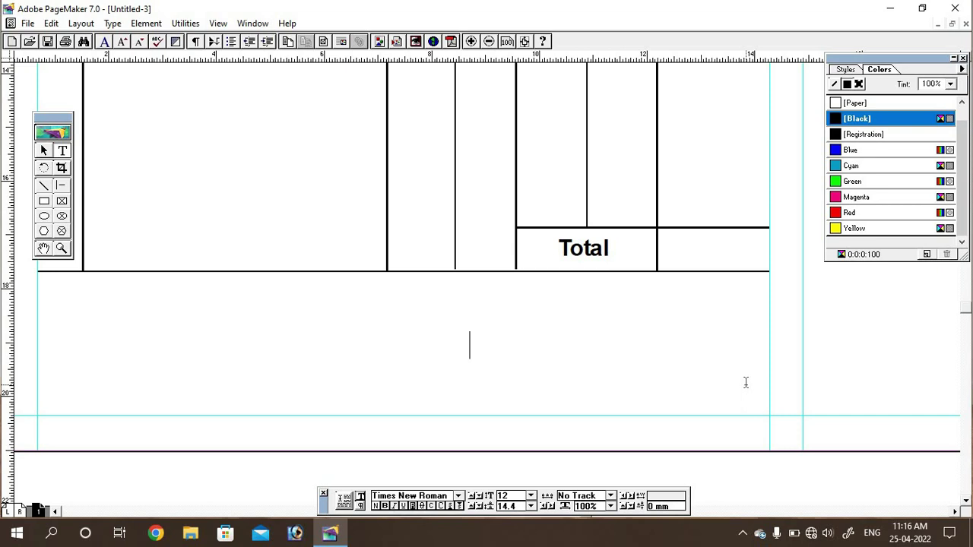
type("For ")
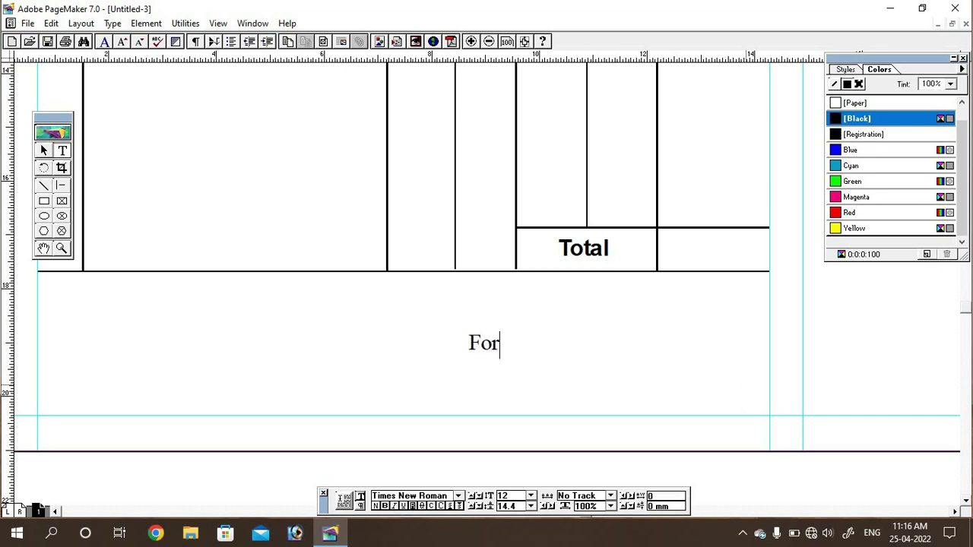
type("M/")
type("s ")
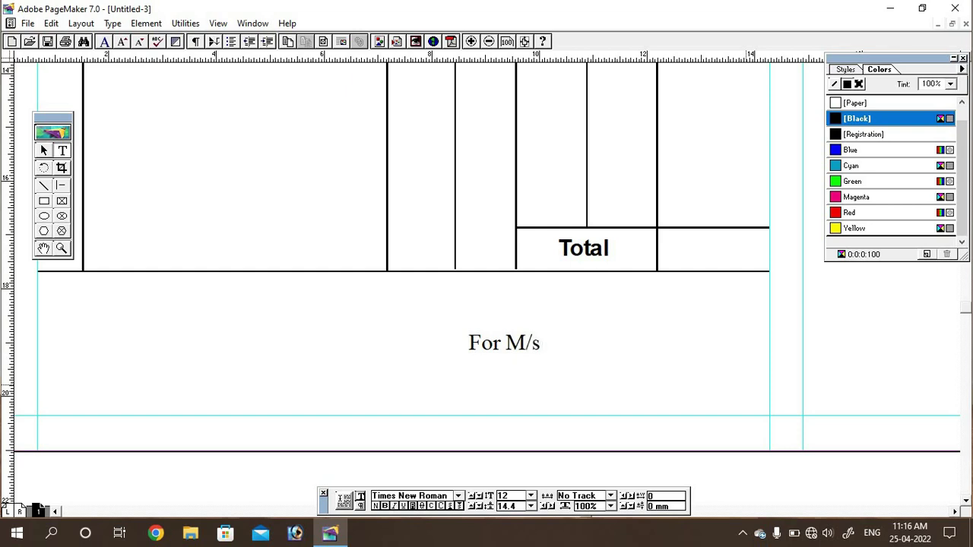
type("G")
type("angajal ")
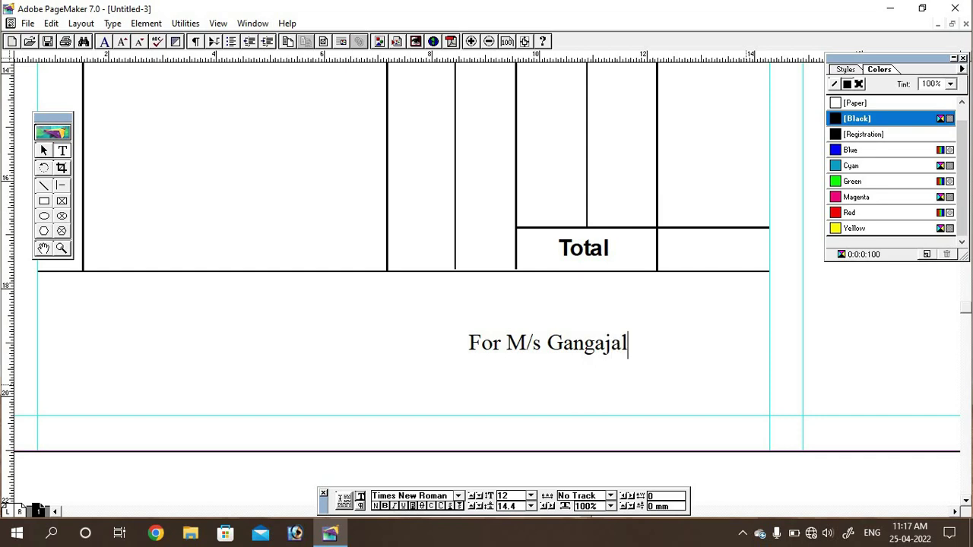
type("Enterpris")
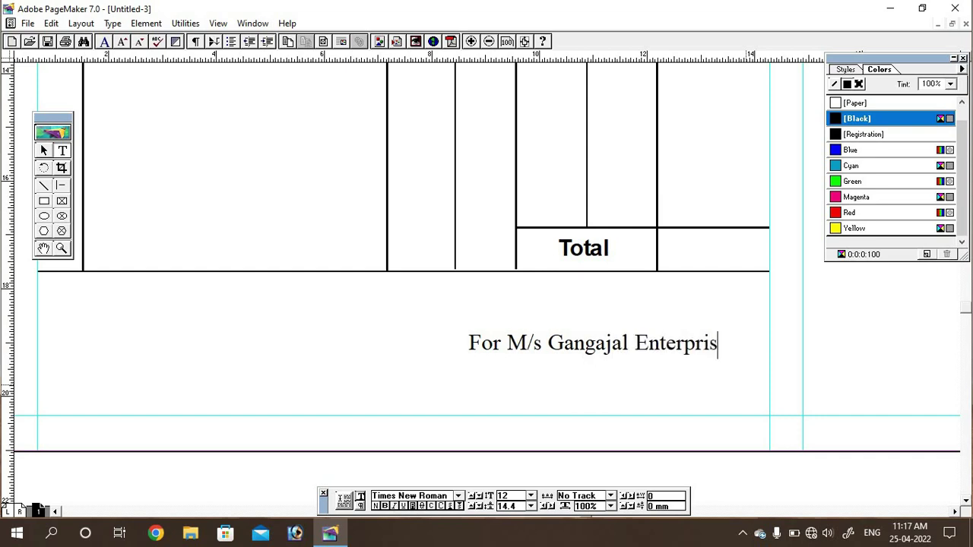
type("e")
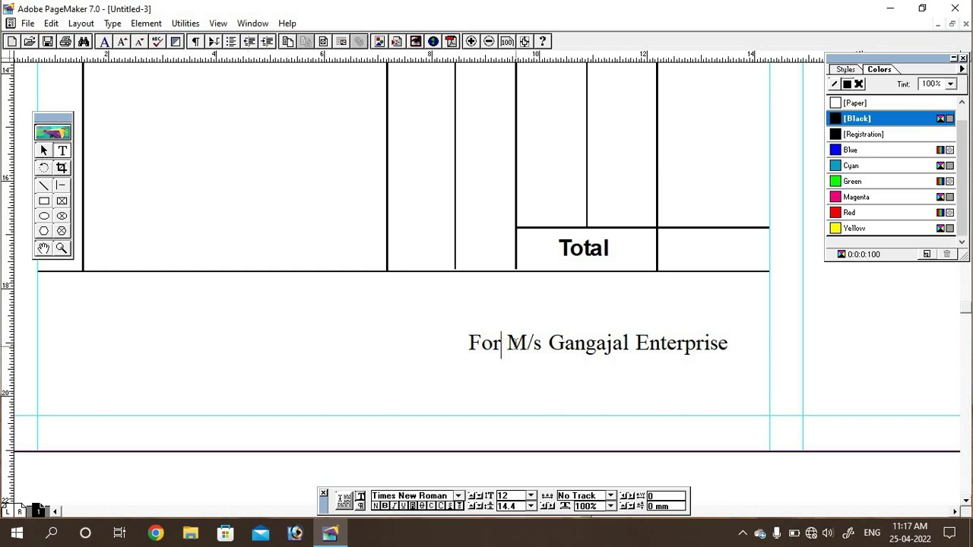
Step: Set the line in Arial with the firm name in bold italic
left_click_drag(507, 342, 747, 350)
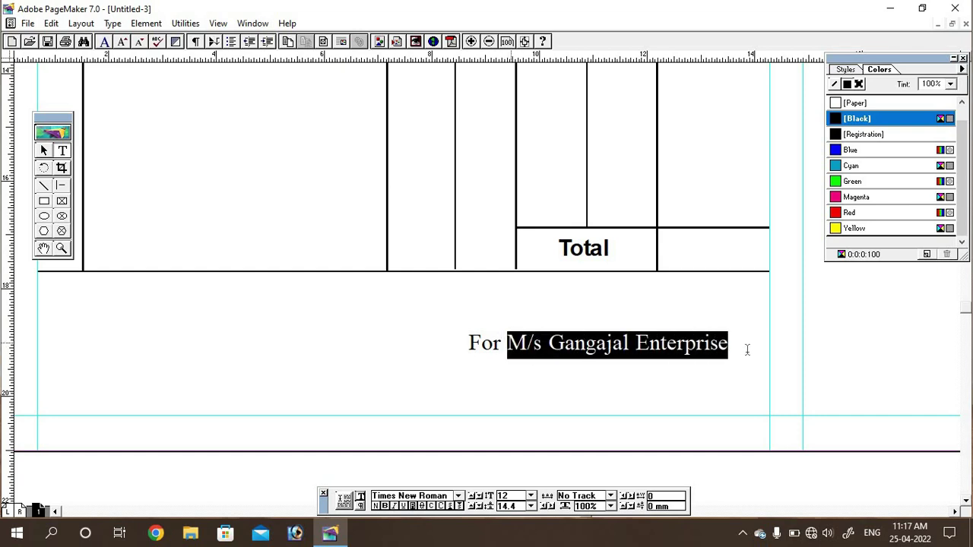
left_click(385, 506)
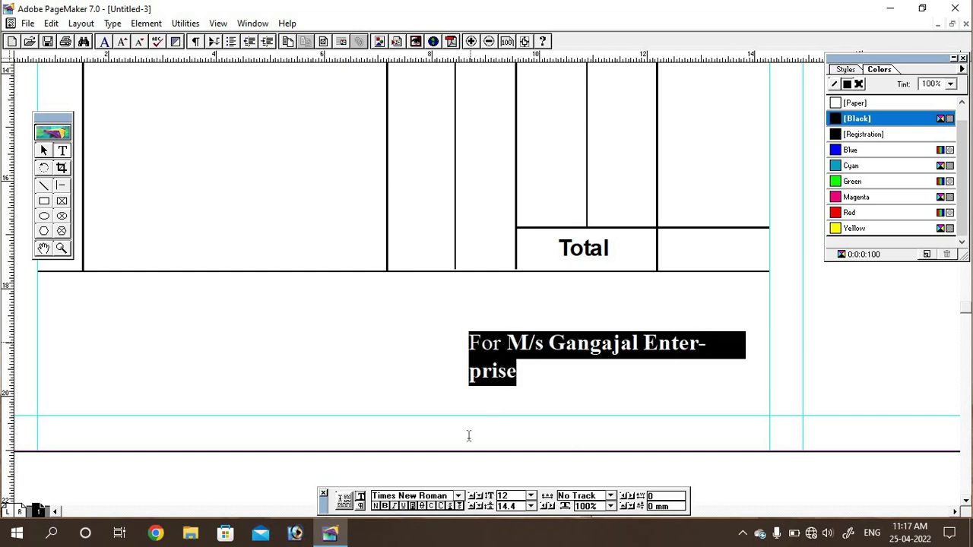
left_click(459, 495)
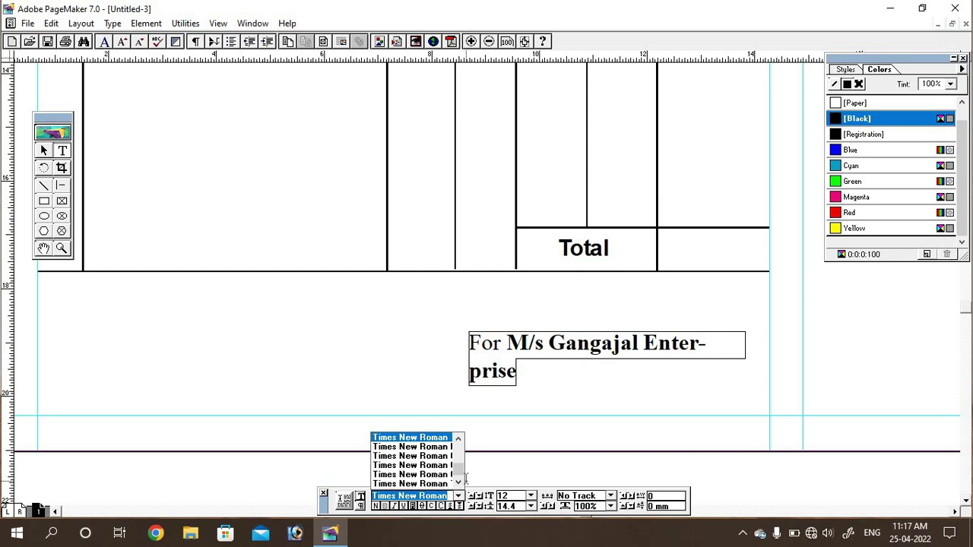
left_click_drag(459, 476, 459, 444)
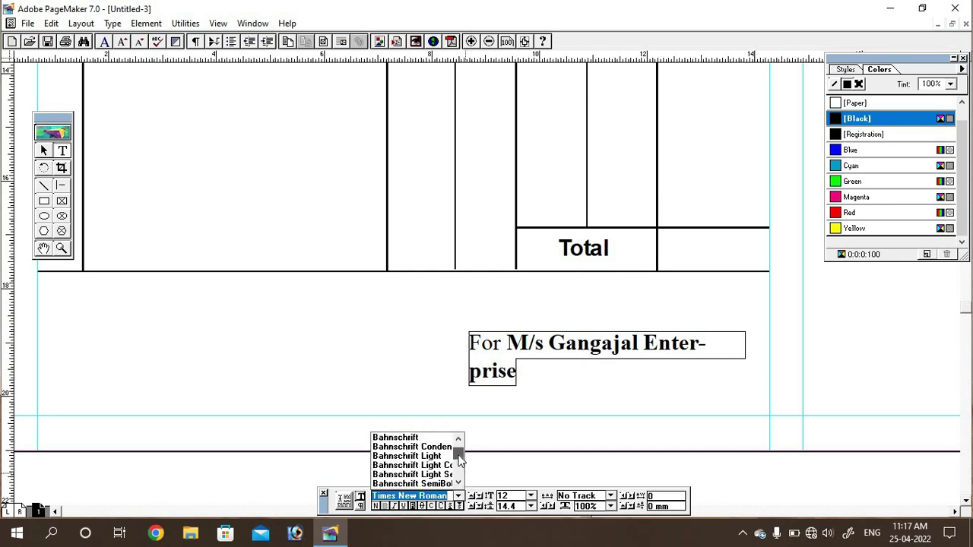
left_click(403, 442)
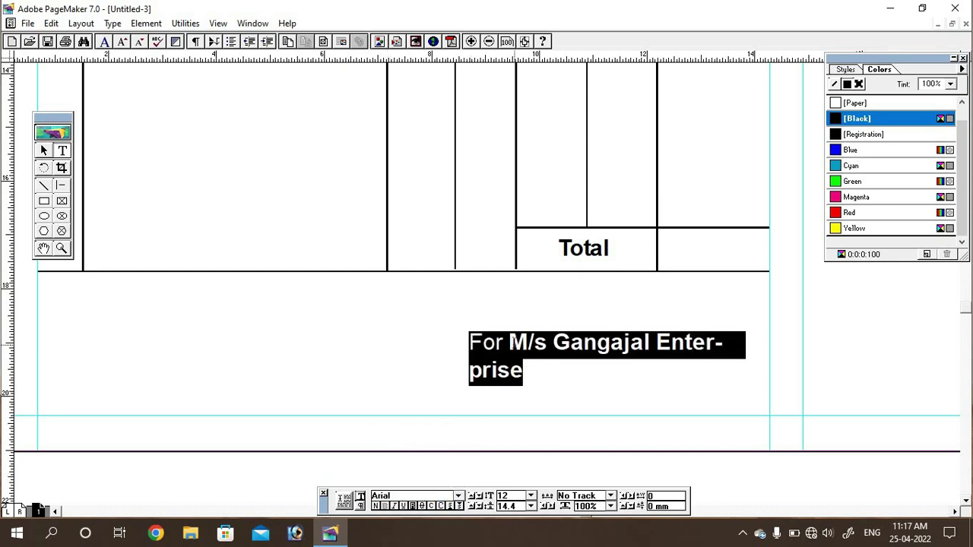
left_click_drag(510, 342, 523, 370)
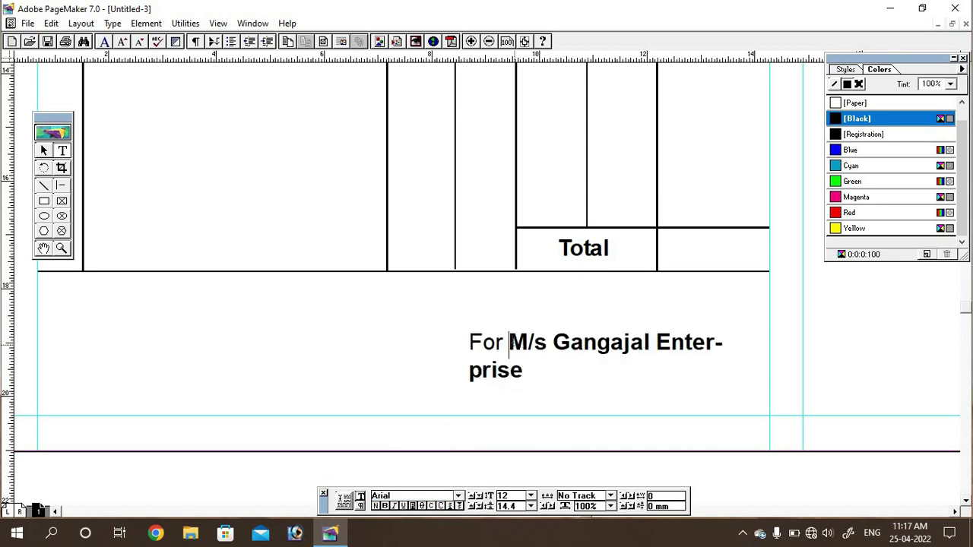
left_click(394, 506)
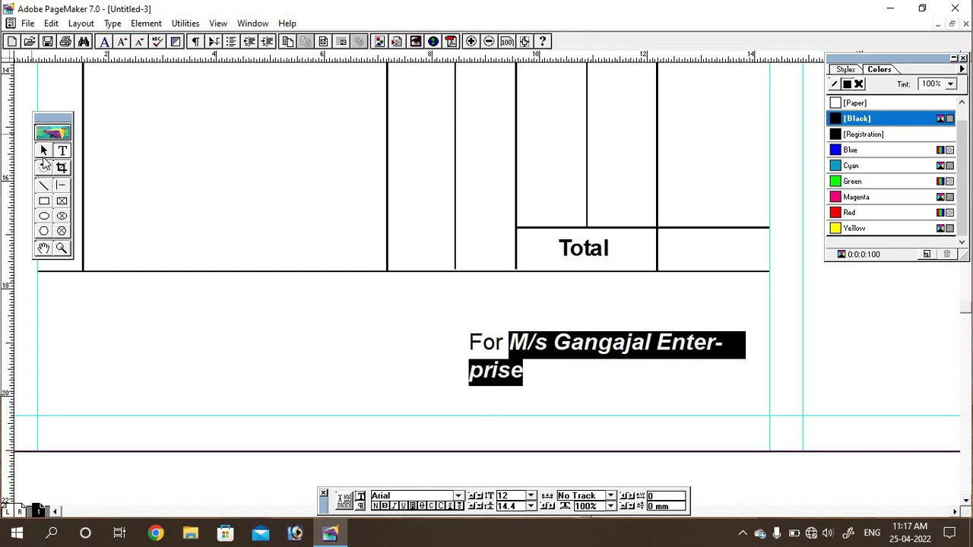
key("Escape")
Step: Widen the signature block to one line and place it under the table's right end
left_click(497, 349)
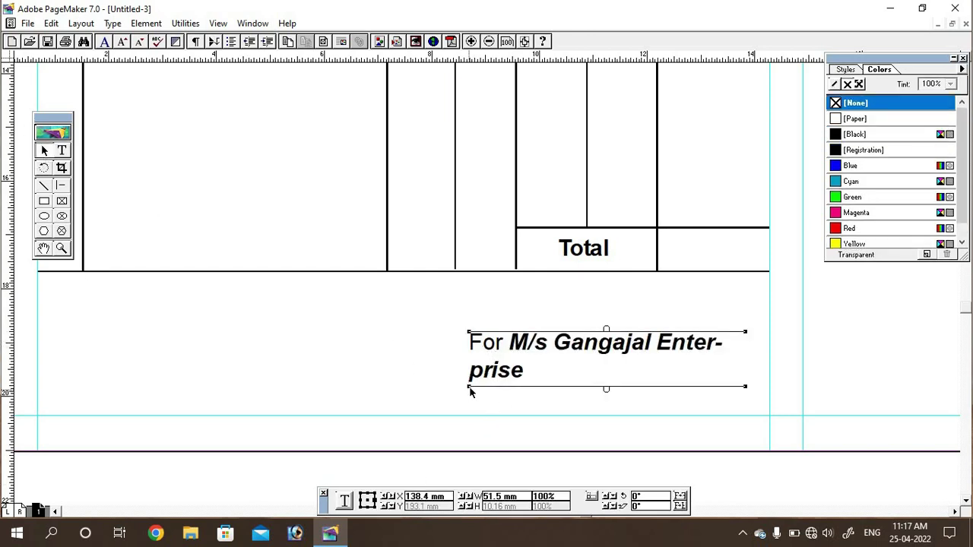
left_click_drag(470, 390, 438, 391)
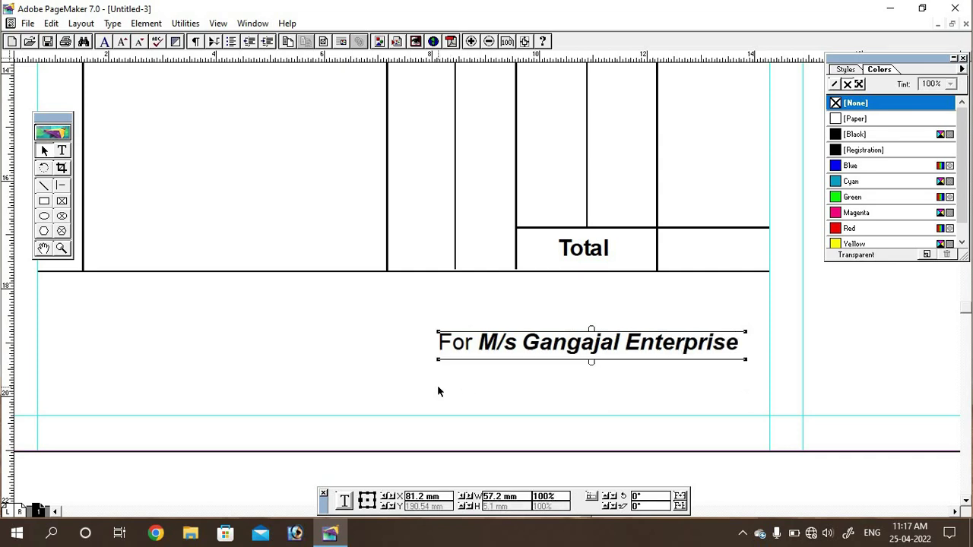
left_click_drag(574, 351, 589, 327)
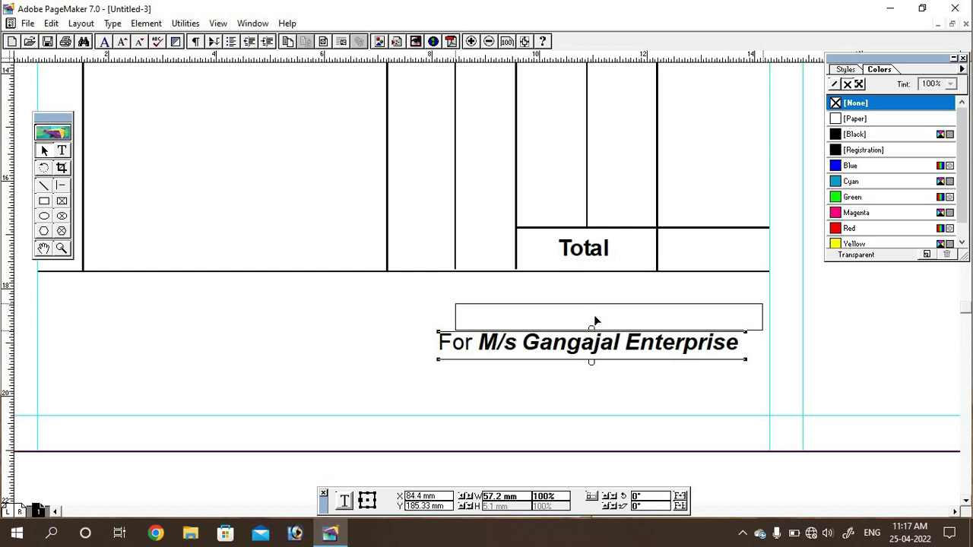
left_click_drag(588, 326, 595, 316)
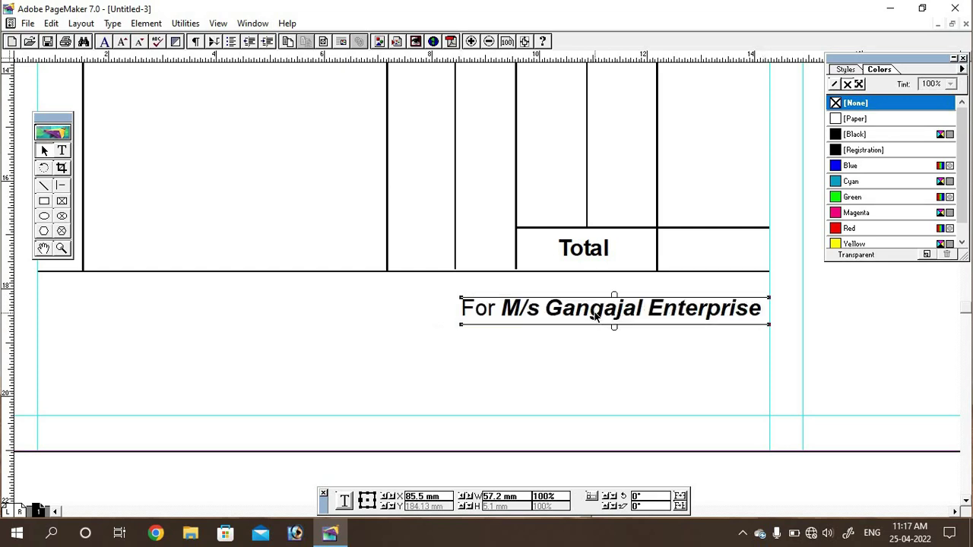
left_click(544, 376)
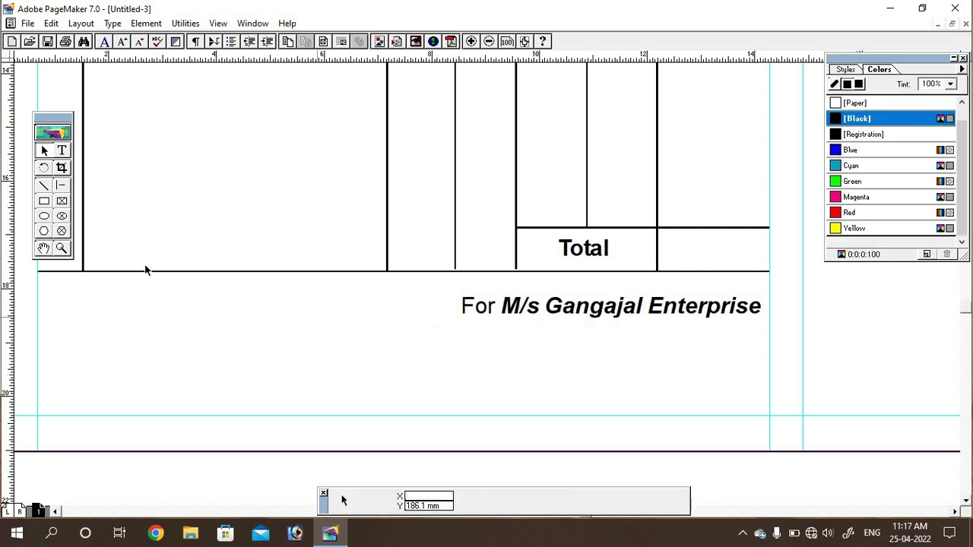
Step: Add an 'Authorised Person' line below the firm's signature line and shift it right
left_click(62, 150)
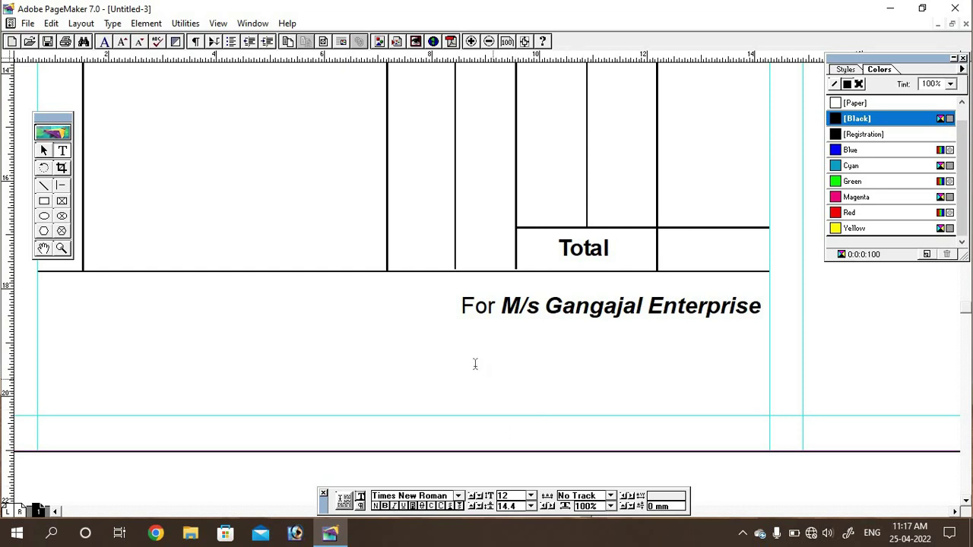
left_click_drag(475, 365, 763, 414)
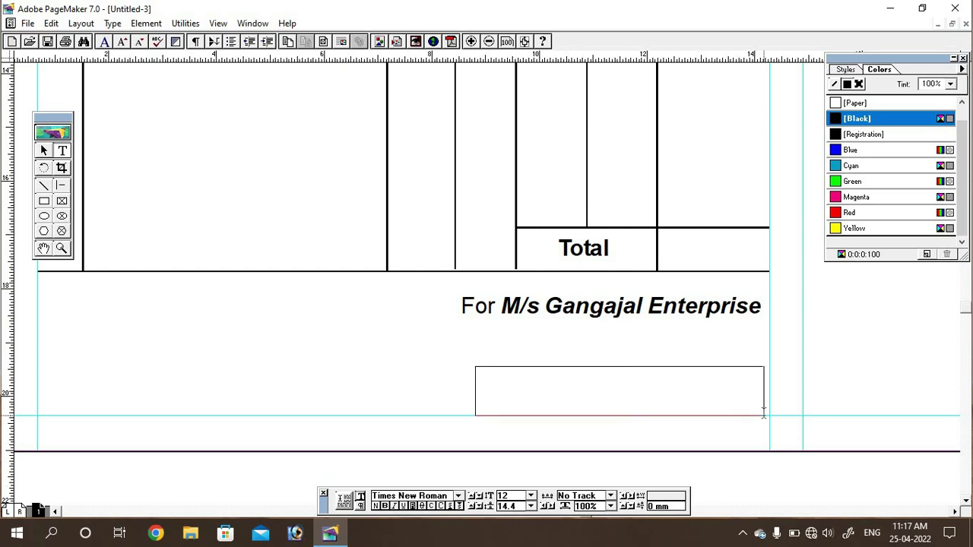
type("Autho")
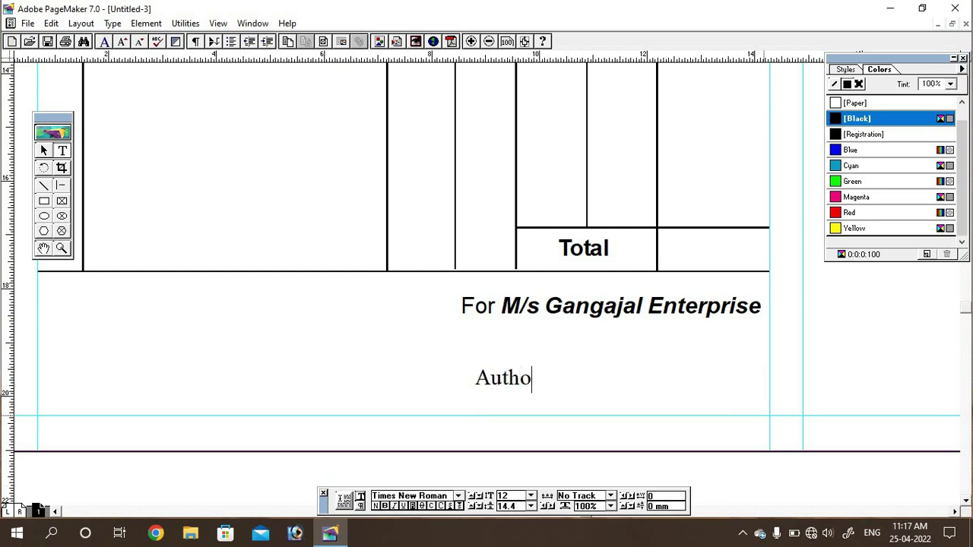
type("rised")
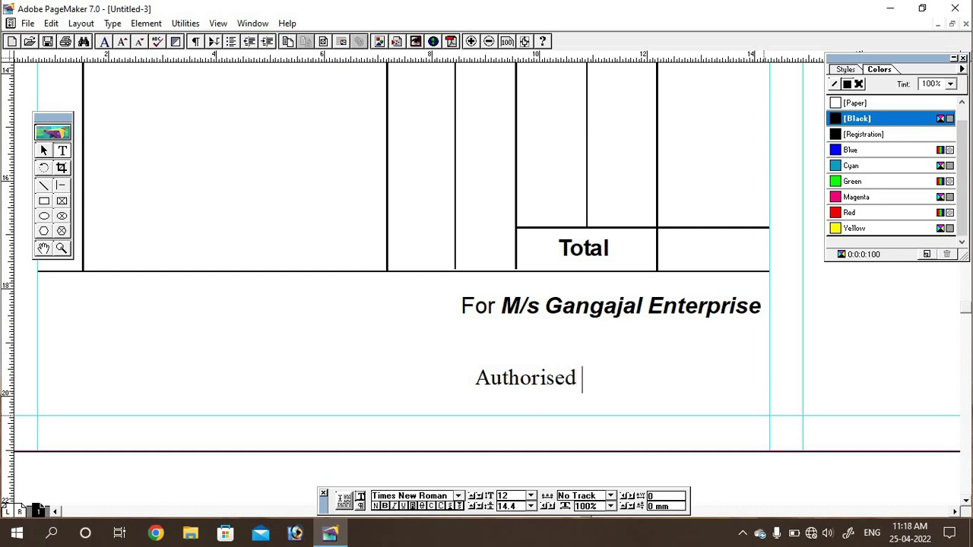
type(" Perso")
key("BackSpace")
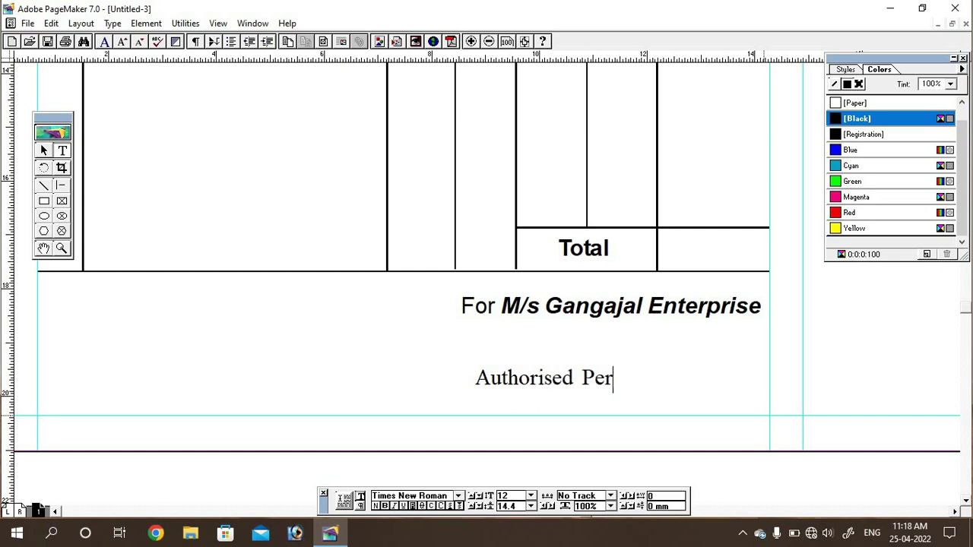
type("son")
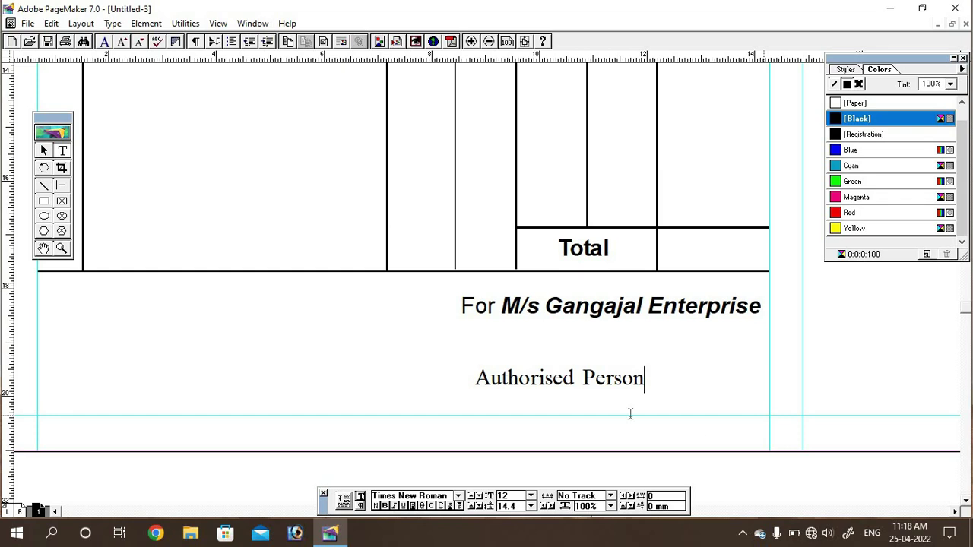
key("Escape")
mouse_move(594, 380)
left_mouse_down()
mouse_move(682, 387)
mouse_move(649, 384)
left_mouse_up()
left_click(451, 376)
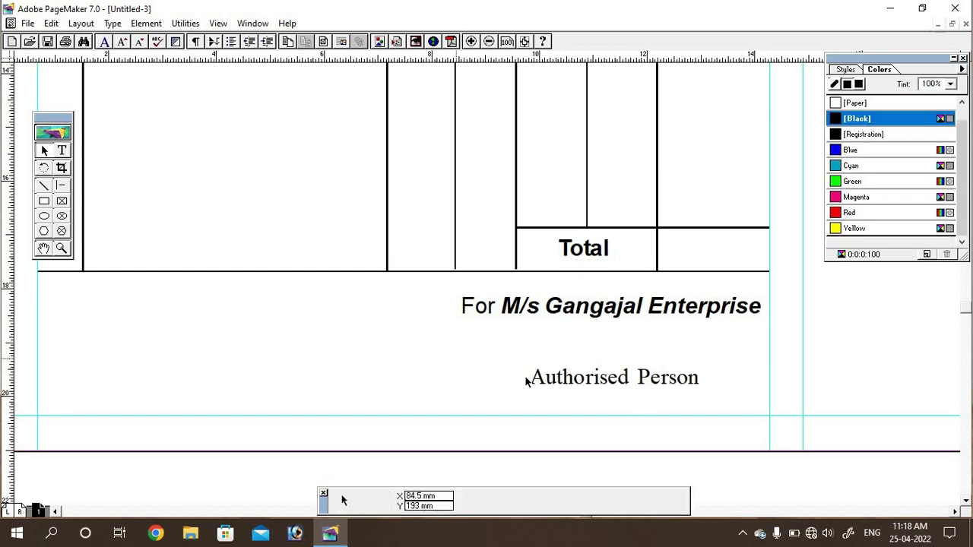
Step: Zoom out and pan up until the address lines, GSTIN and table header show
key("ctrl+minus")
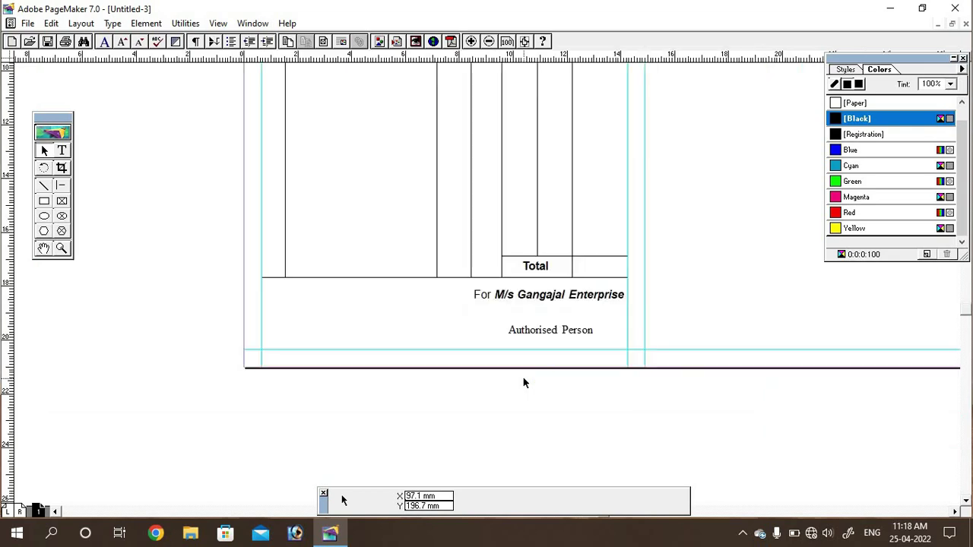
mouse_move(555, 195)
left_mouse_down()
mouse_move(553, 260)
mouse_move(557, 244)
left_mouse_up()
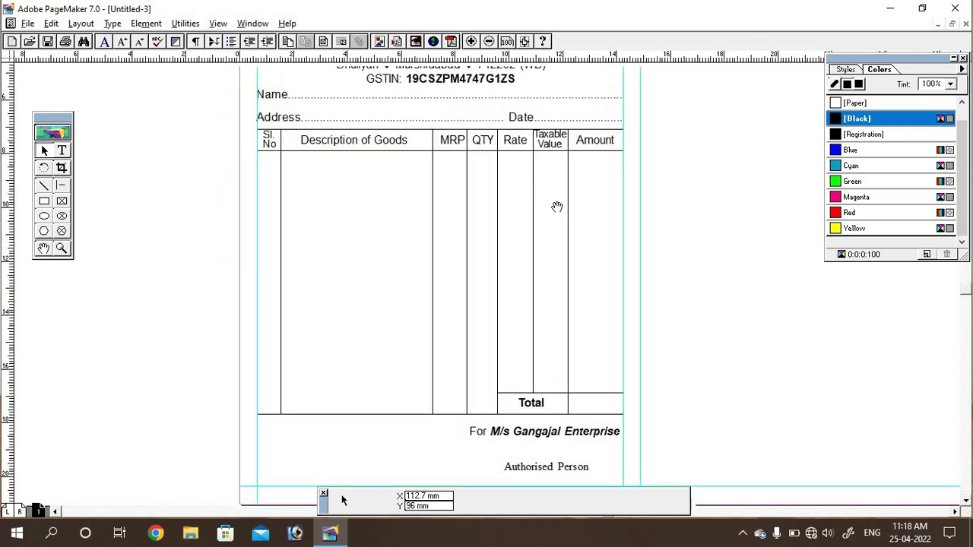
left_click_drag(530, 174, 559, 208)
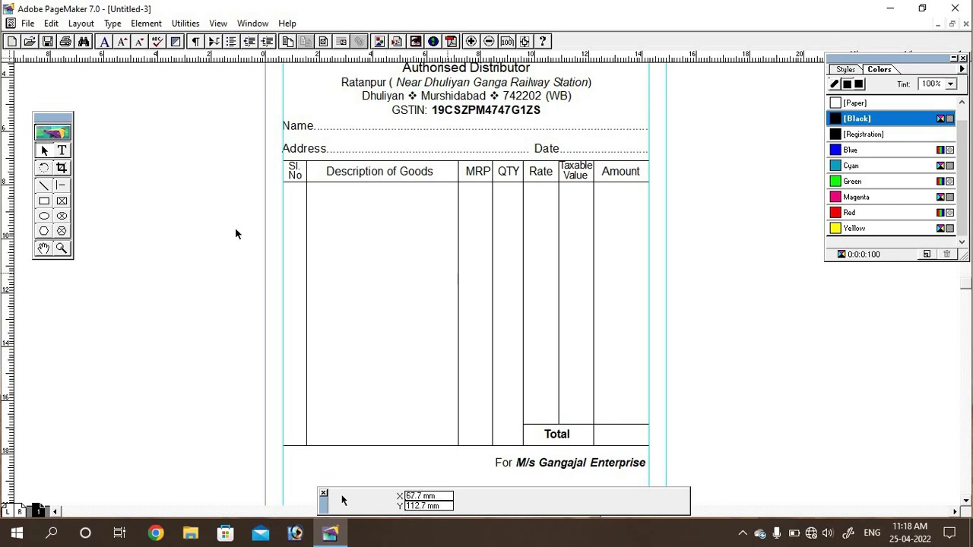
Step: Draw a text frame across the item table and set its font to Prosenjit Gog
left_click(63, 150)
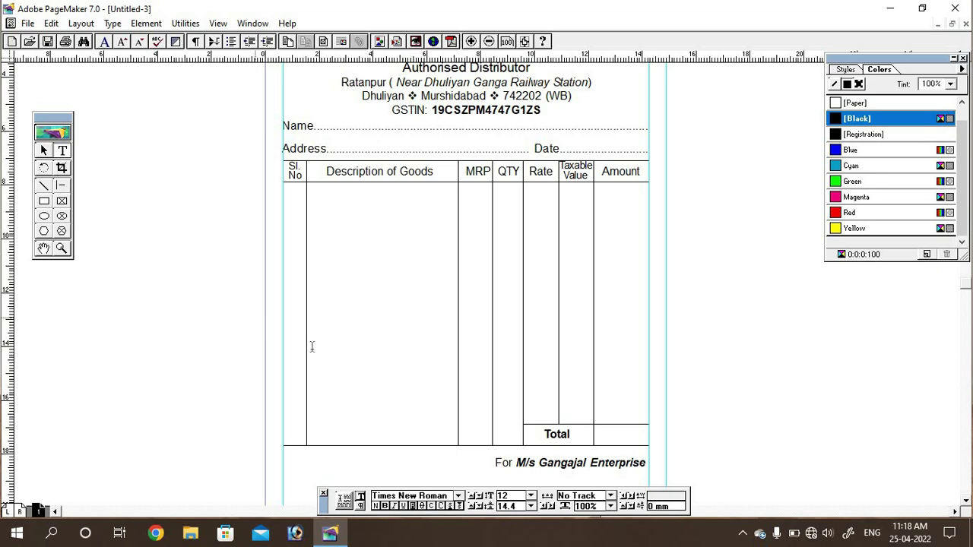
left_click_drag(406, 309, 649, 397)
left_click(458, 495)
scroll(460, 478, "down", 8)
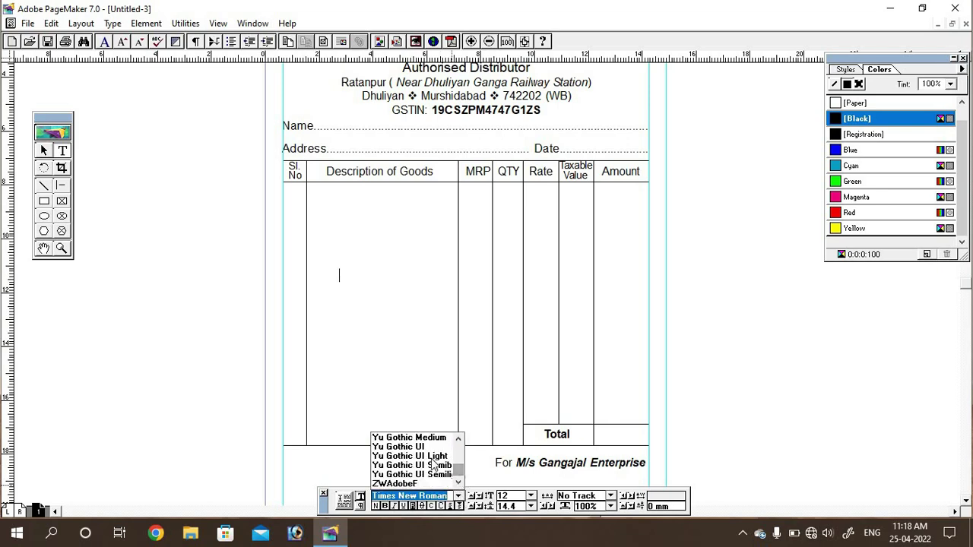
scroll(434, 462, "up", 3)
scroll(431, 464, "up", 1)
scroll(432, 464, "up", 2)
scroll(432, 463, "up", 1)
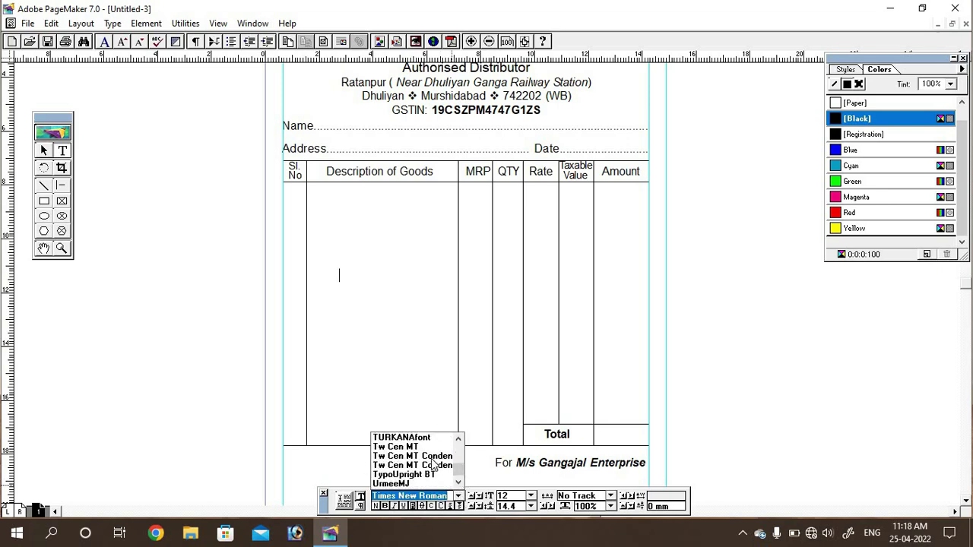
scroll(432, 463, "up", 2)
scroll(433, 465, "up", 1)
scroll(433, 465, "up", 2)
scroll(433, 465, "up", 2)
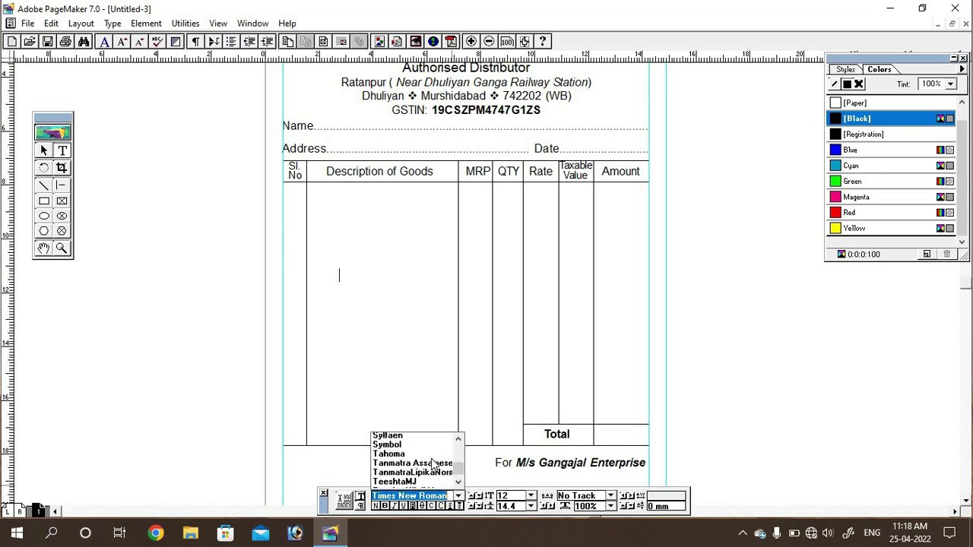
scroll(435, 466, "up", 5)
scroll(438, 465, "down", 2)
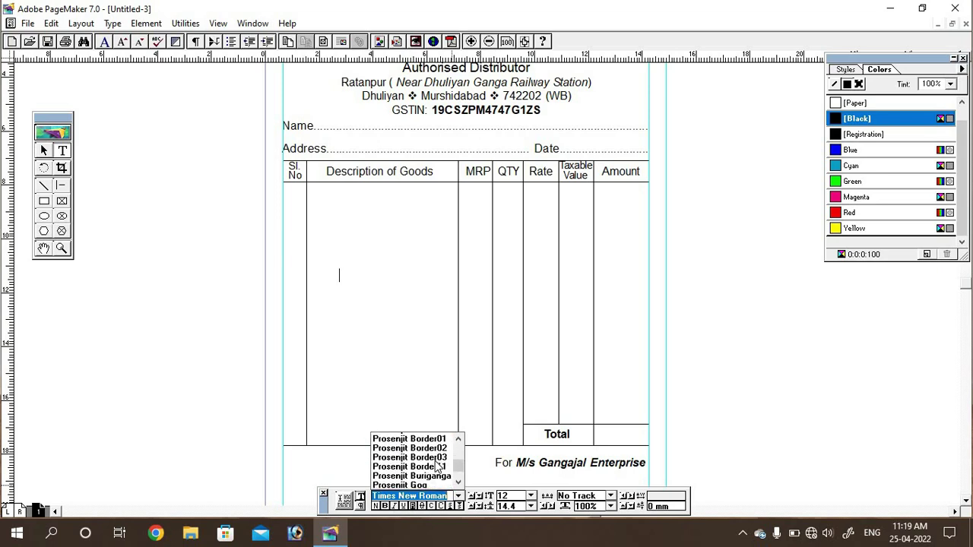
scroll(438, 466, "down", 1)
scroll(438, 465, "up", 4)
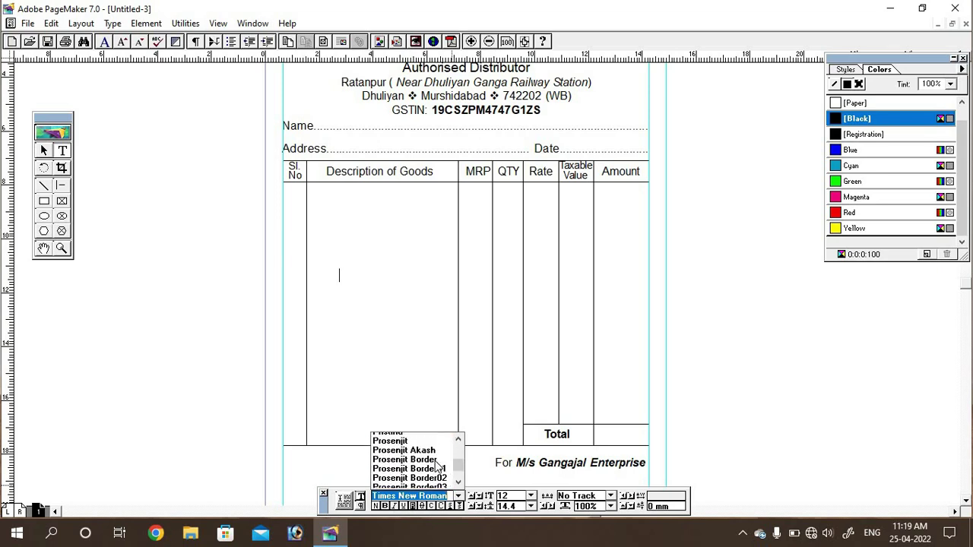
scroll(438, 465, "up", 2)
scroll(437, 465, "up", 2)
scroll(438, 465, "up", 1)
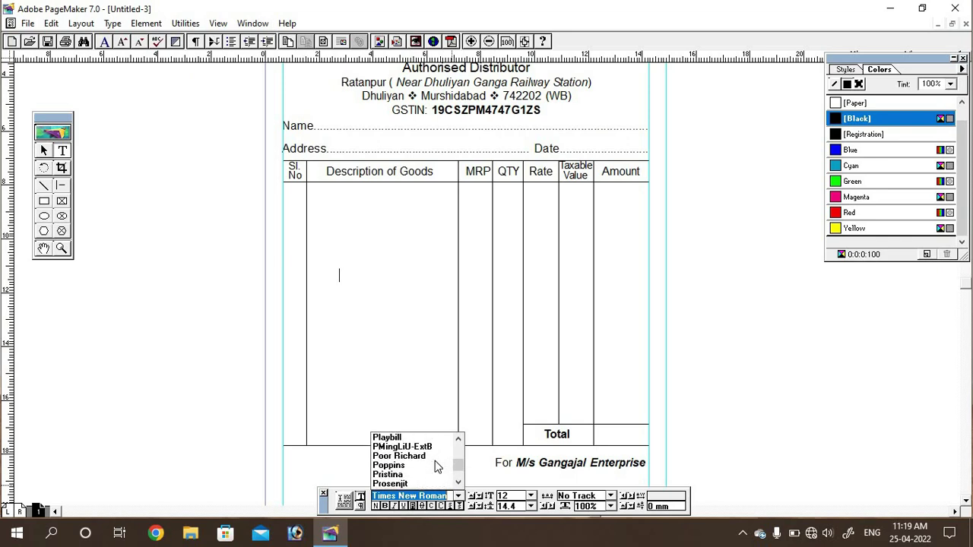
scroll(438, 465, "up", 3)
scroll(438, 465, "down", 4)
scroll(438, 465, "down", 2)
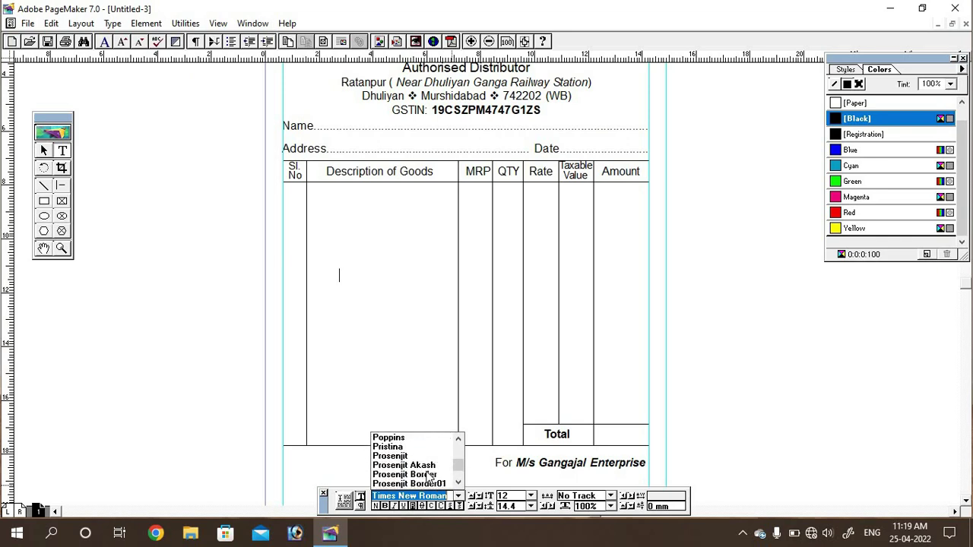
left_click(425, 471)
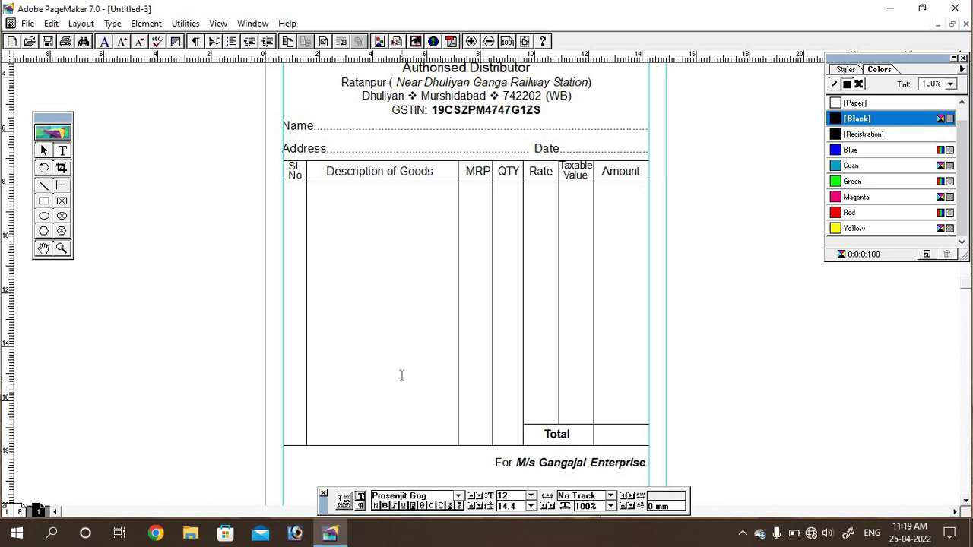
Step: Type the Ganesha glyph 'a' in the Description column and enlarge it
left_click(346, 275)
type("a")
left_click(530, 496)
left_click(503, 456)
left_click(405, 327)
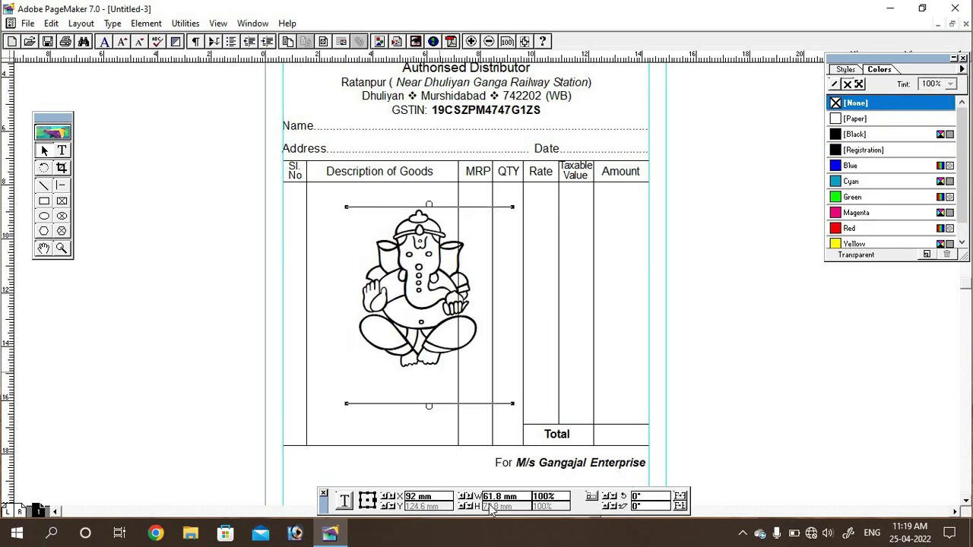
left_click(43, 150)
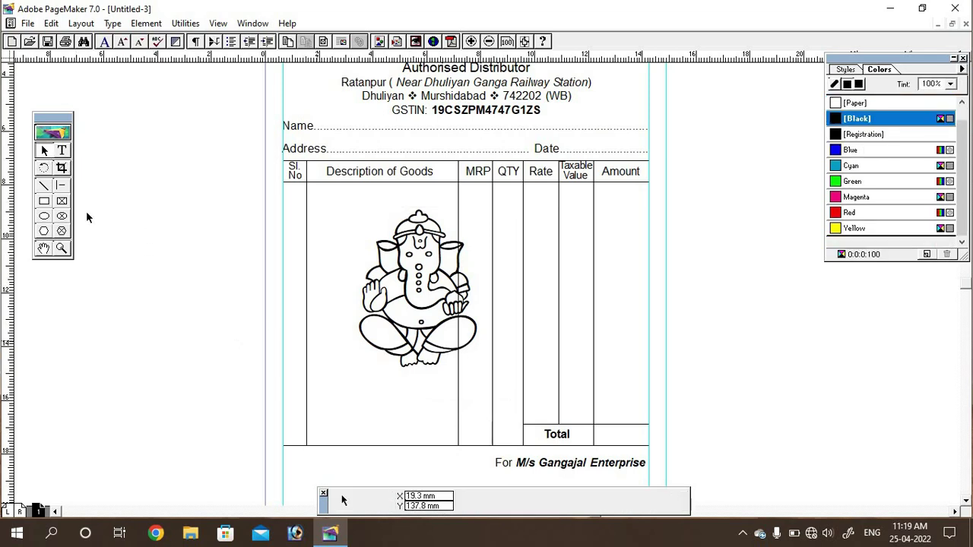
Step: Set the Ganesha glyph's font size to 200 pt
left_click(61, 150)
double_click(392, 247)
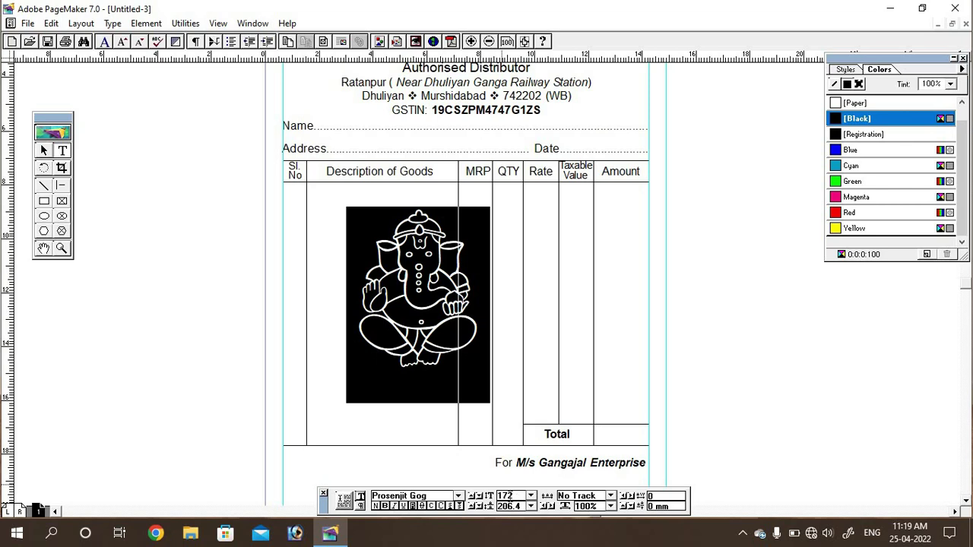
left_click(503, 497)
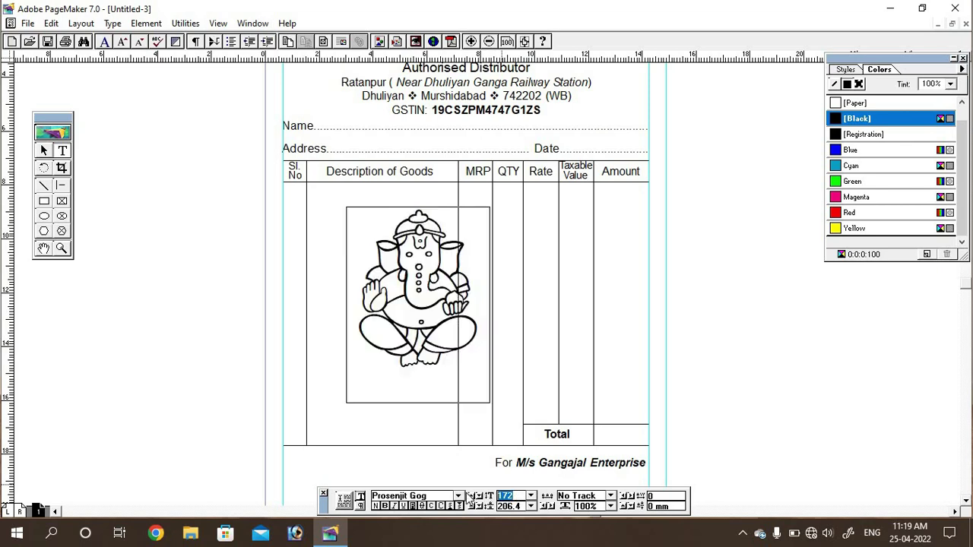
type("200")
key("Return")
key("Escape")
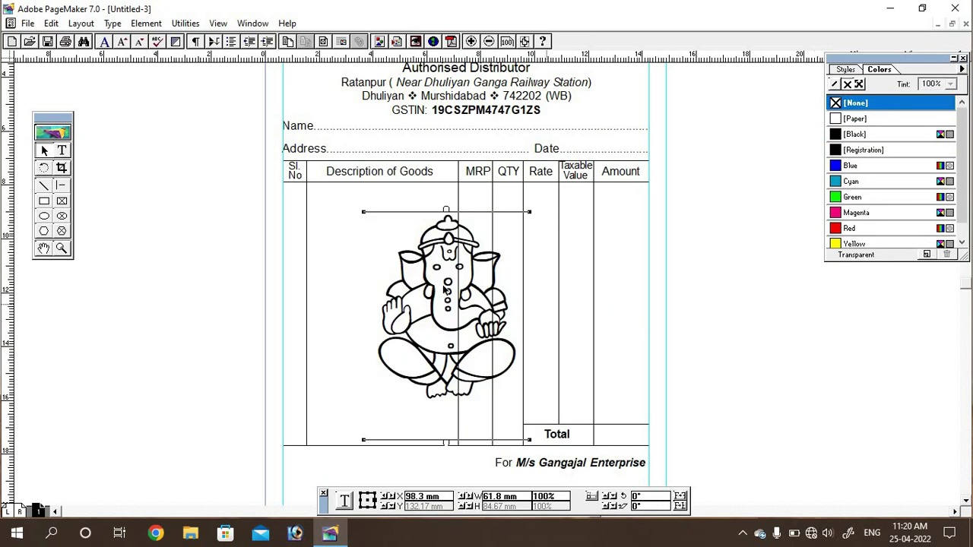
double_click(456, 282)
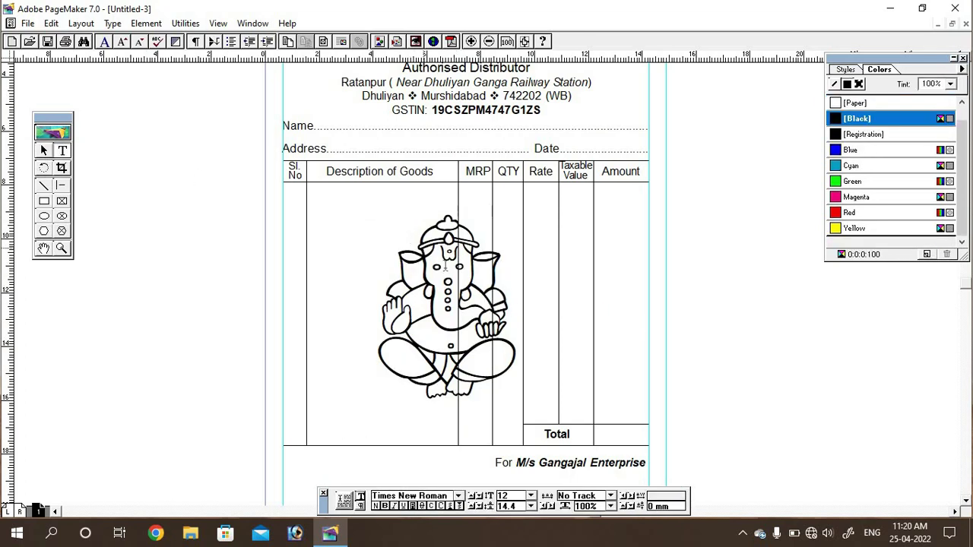
double_click(446, 266)
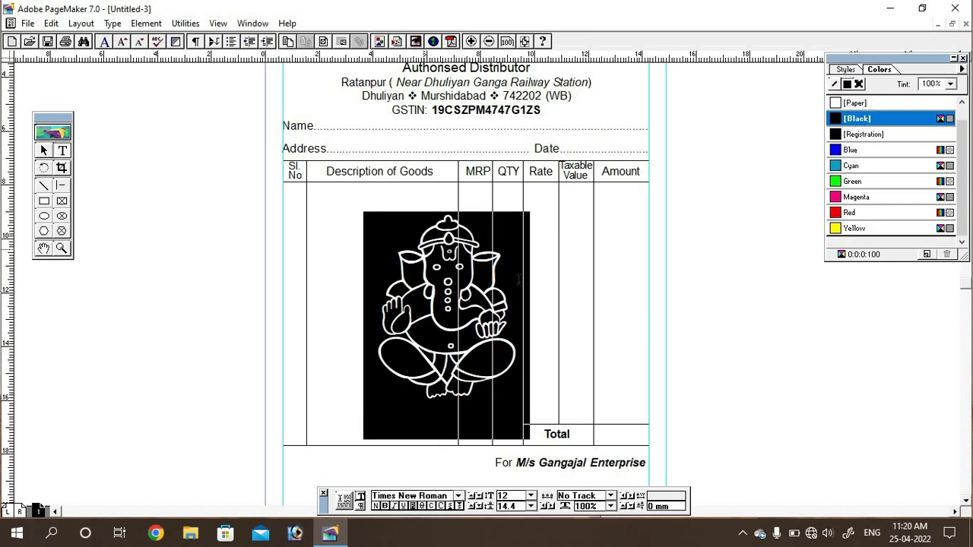
Step: Fade the Ganesha glyph to a 50% tint
left_click(950, 85)
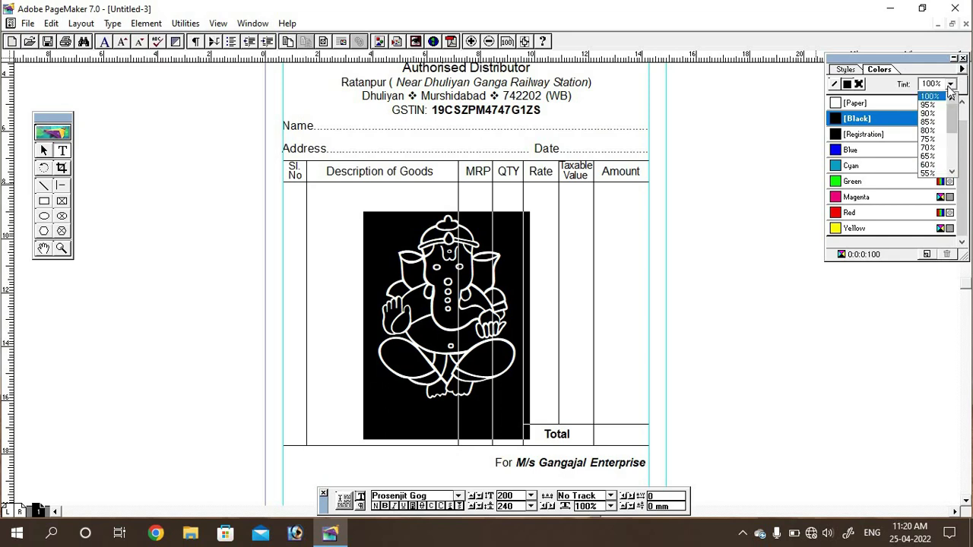
left_click(928, 140)
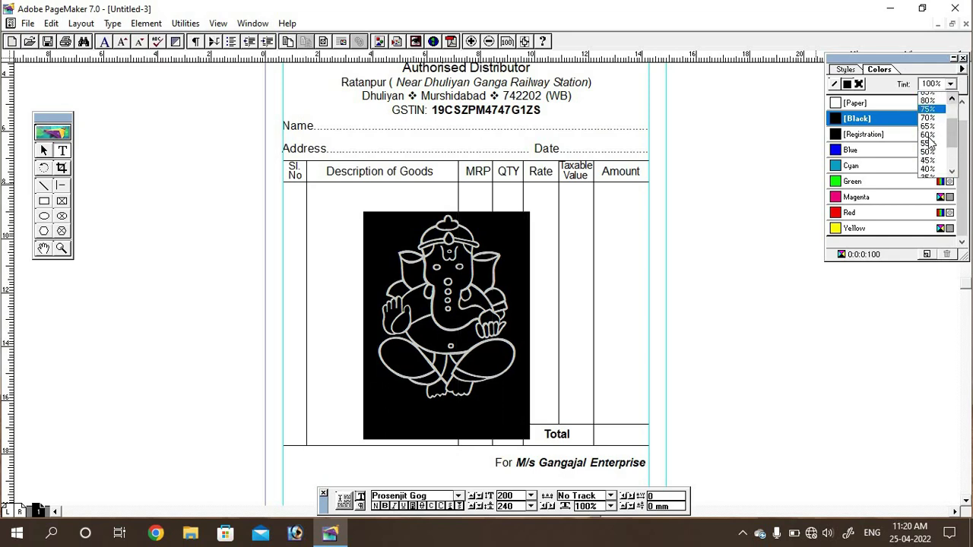
left_click(950, 84)
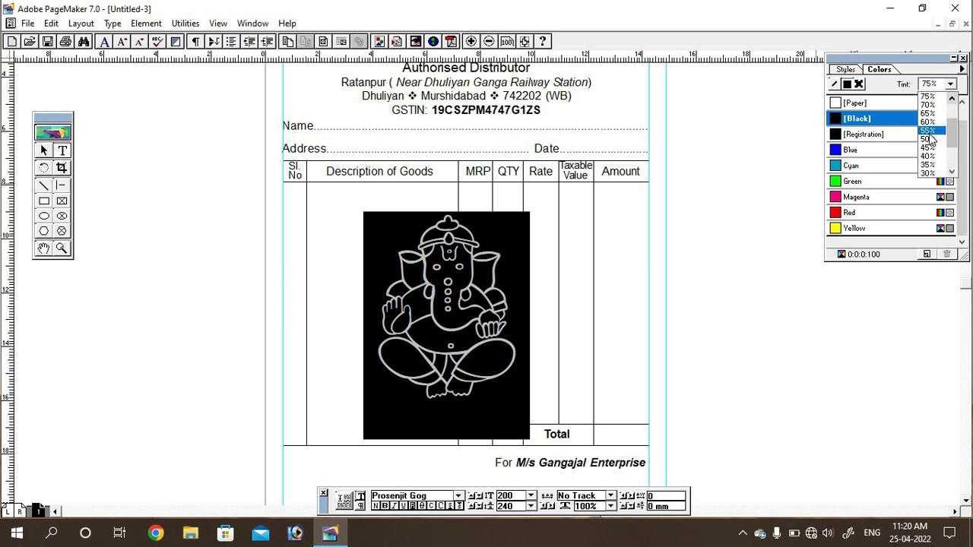
left_click(928, 139)
Step: Send the Ganesha block behind the table lines with Arrange > Send to Back
left_click(43, 150)
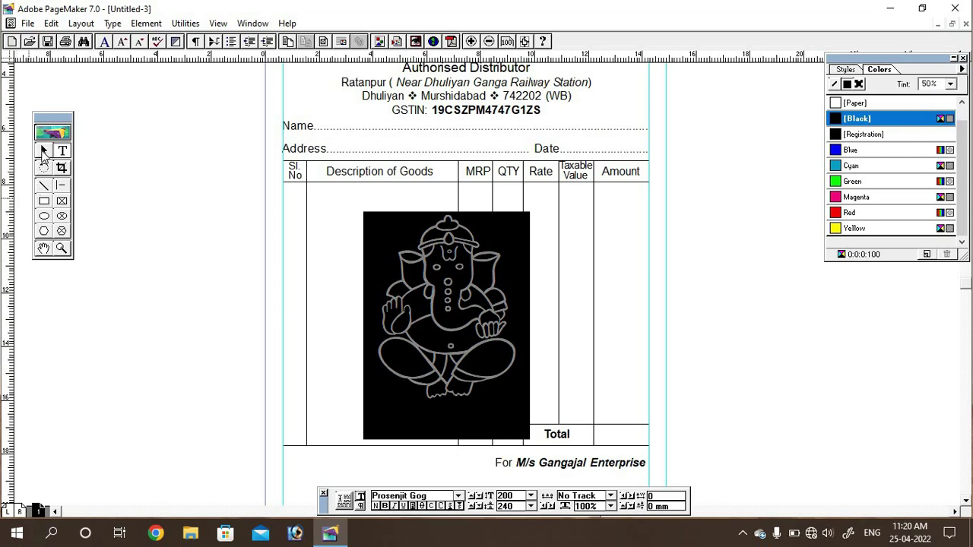
left_click(468, 279)
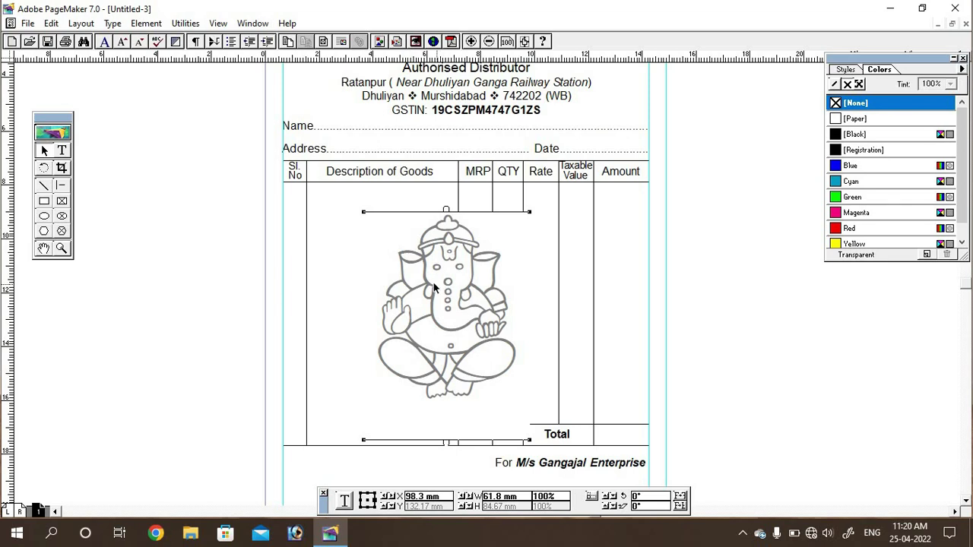
left_click(141, 27)
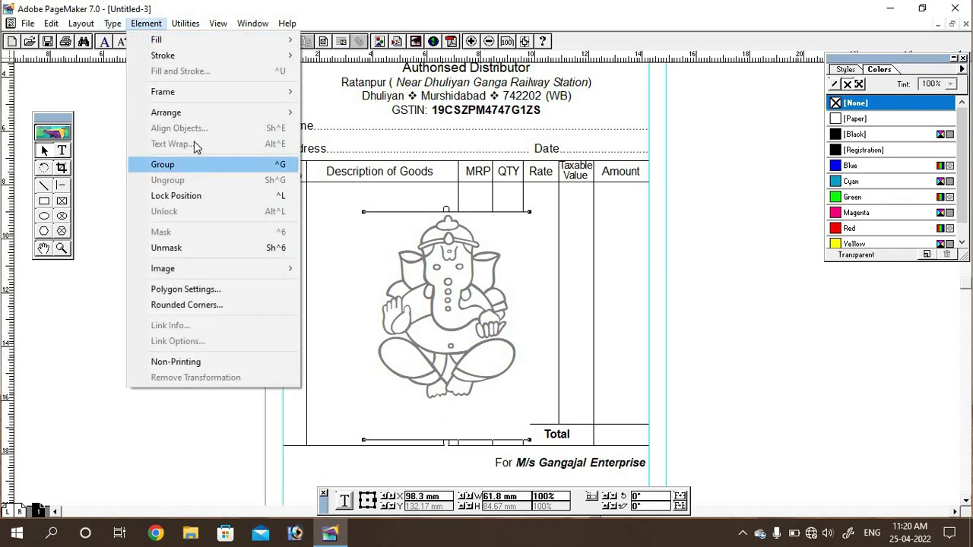
mouse_move(166, 113)
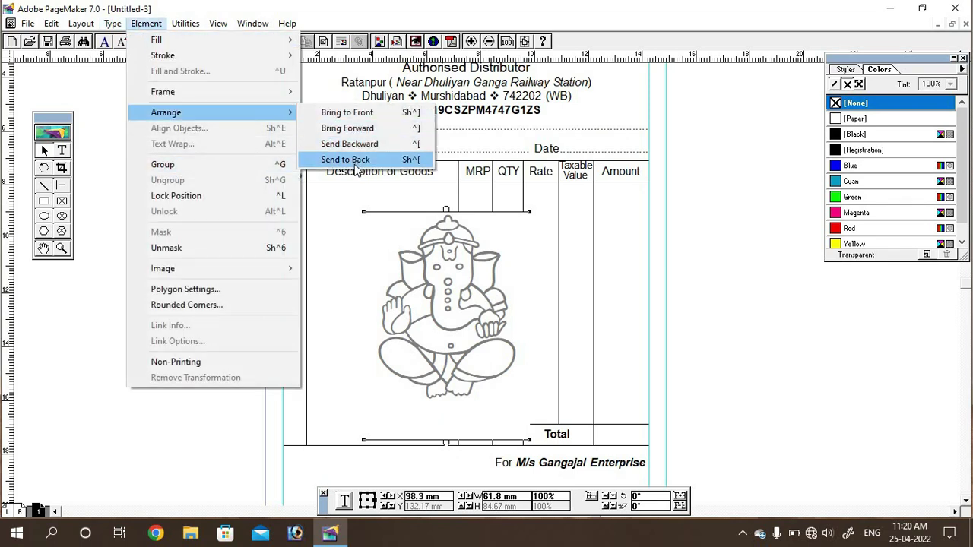
left_click(354, 159)
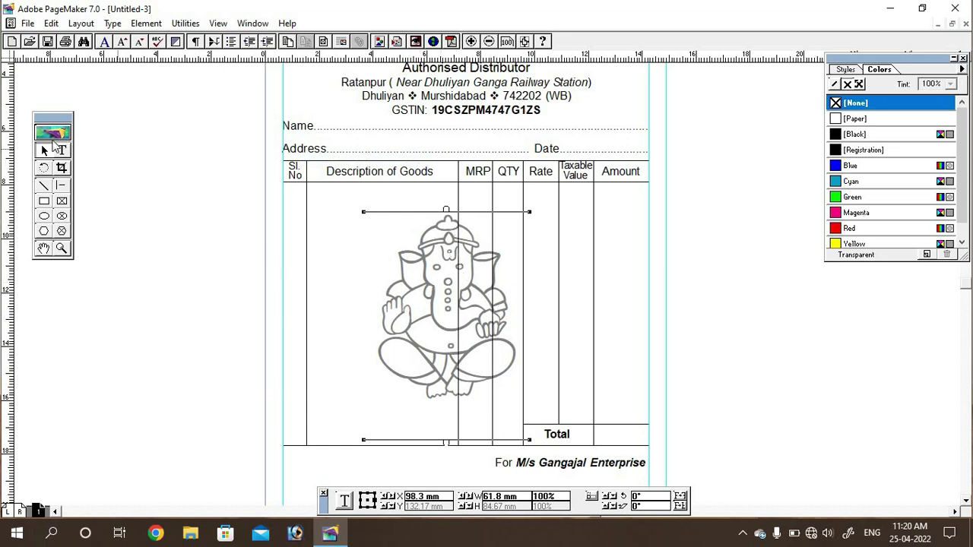
left_click(180, 253)
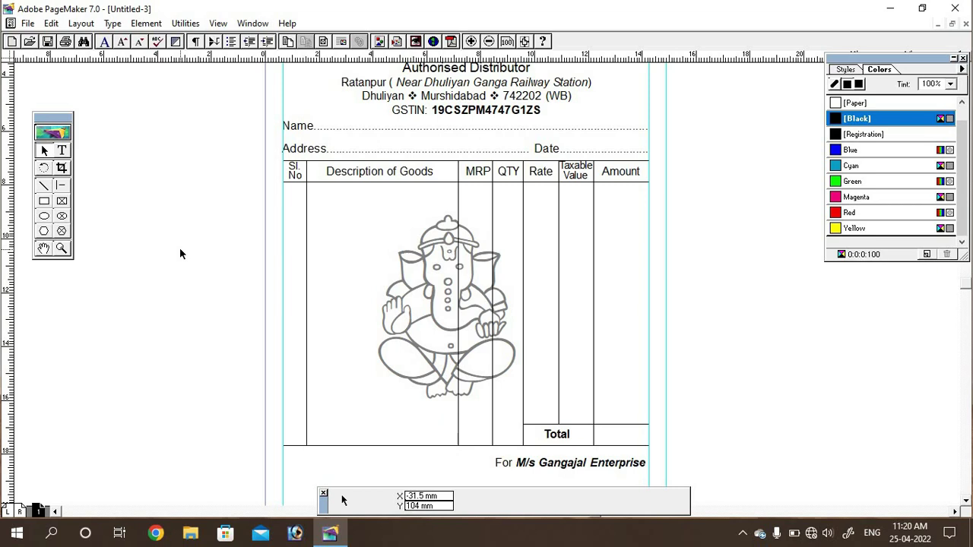
key("ctrl+minus")
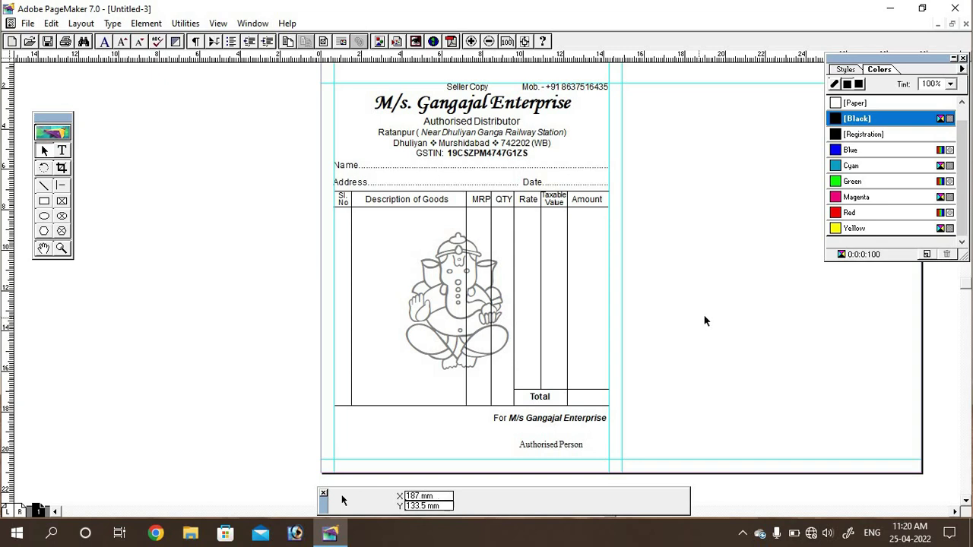
Step: Draw a horizontal line above the memo header with a 4pt dotted stroke
mouse_move(593, 316)
left_mouse_down()
mouse_move(503, 333)
mouse_move(559, 336)
left_mouse_up()
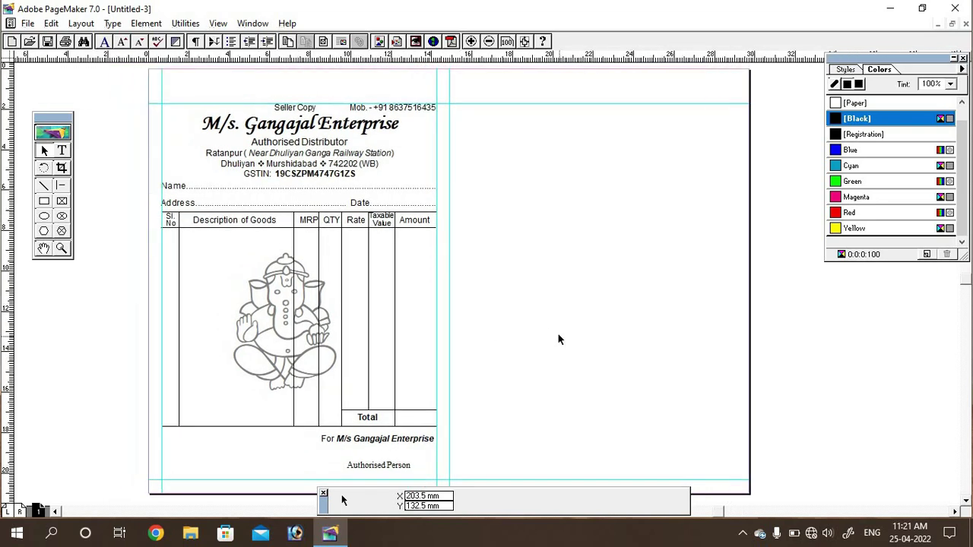
left_click(62, 185)
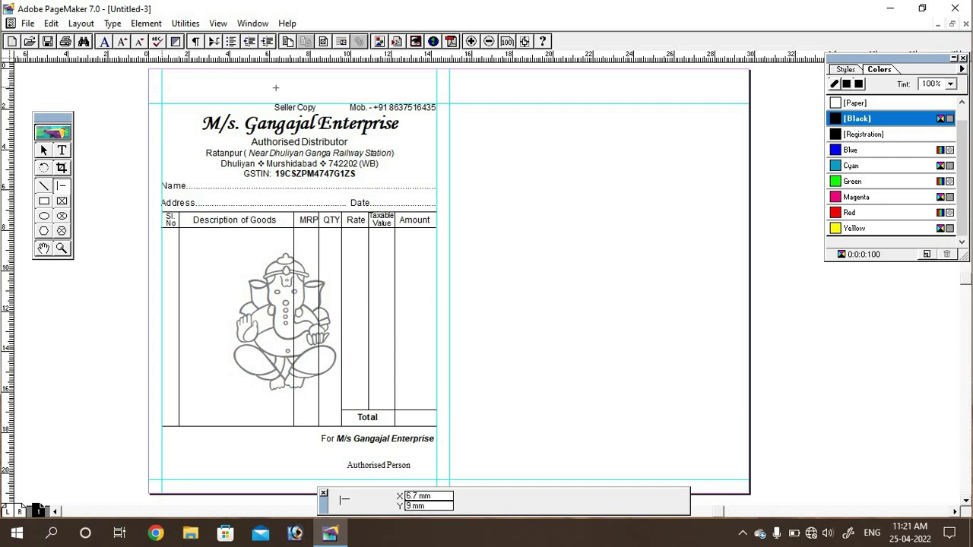
left_click_drag(162, 85, 437, 82)
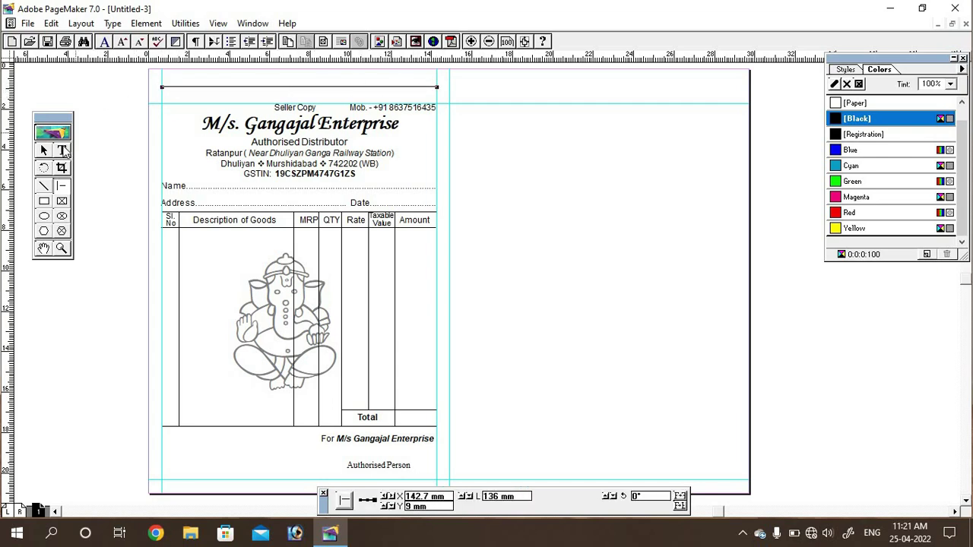
left_click(152, 24)
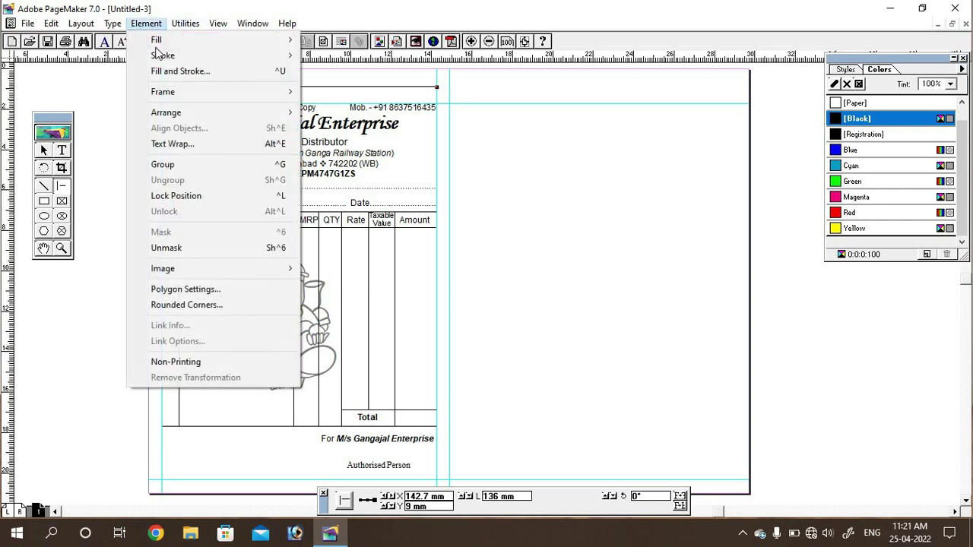
mouse_move(162, 56)
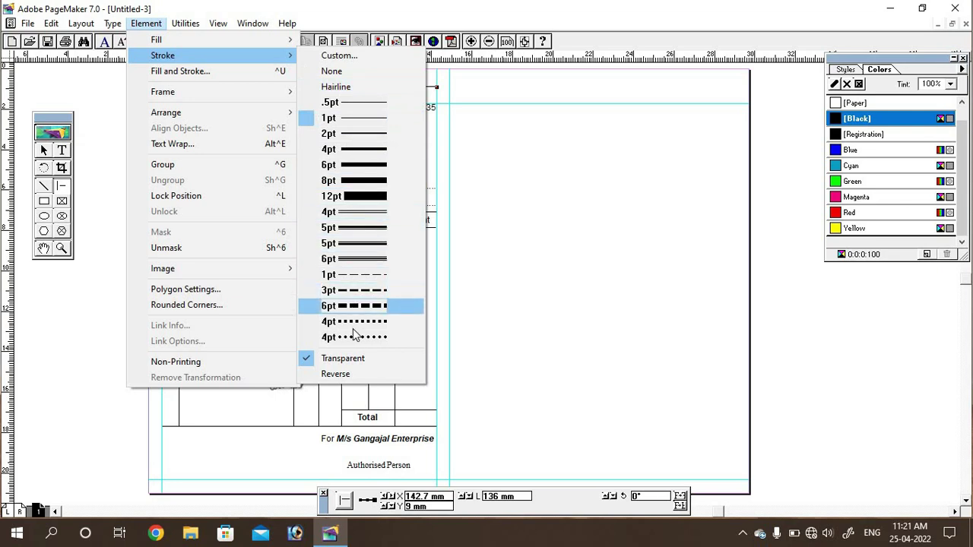
left_click(355, 340)
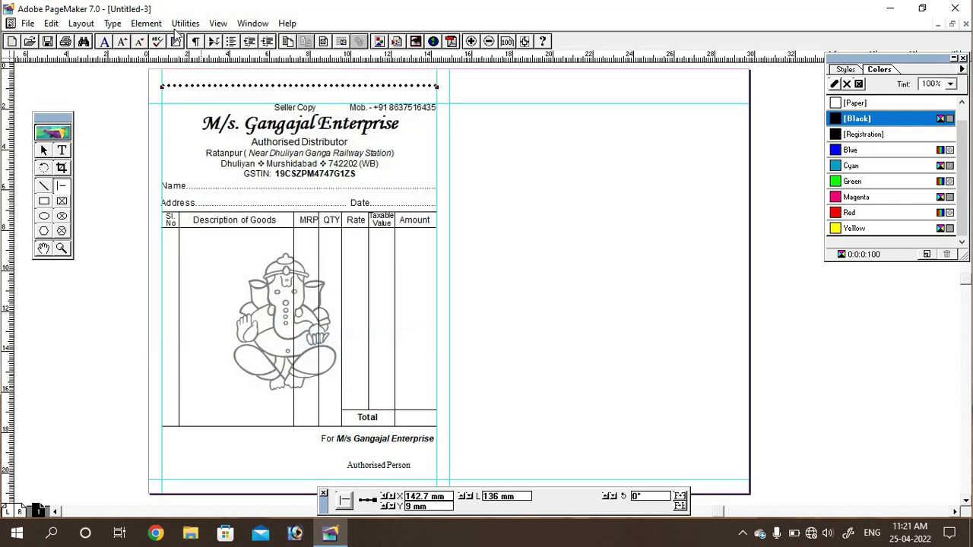
left_click(147, 24)
mouse_move(162, 56)
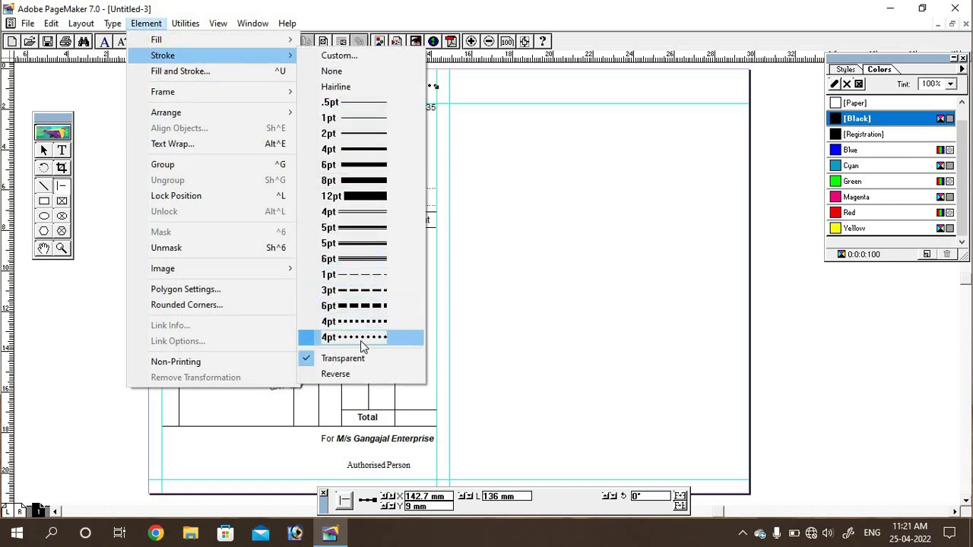
left_click(380, 290)
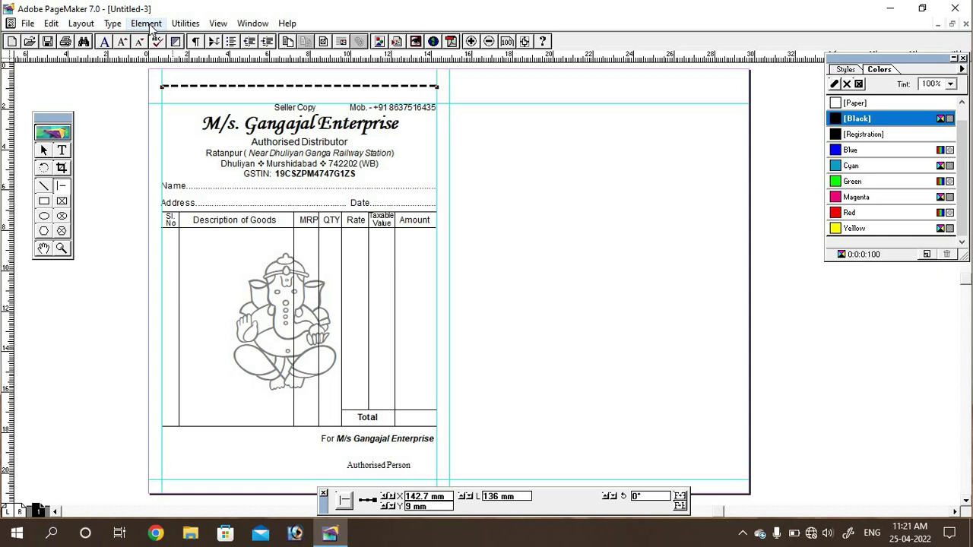
left_click(150, 24)
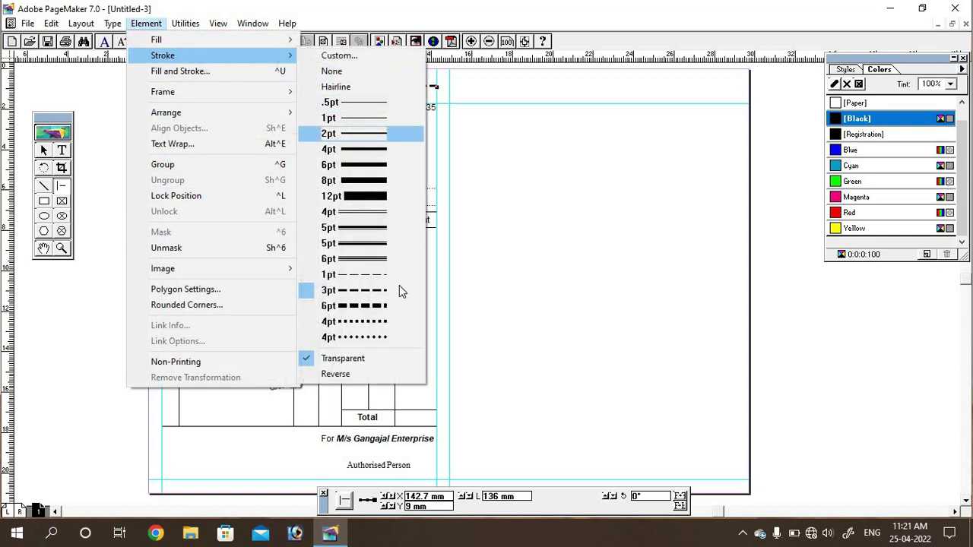
left_click(362, 337)
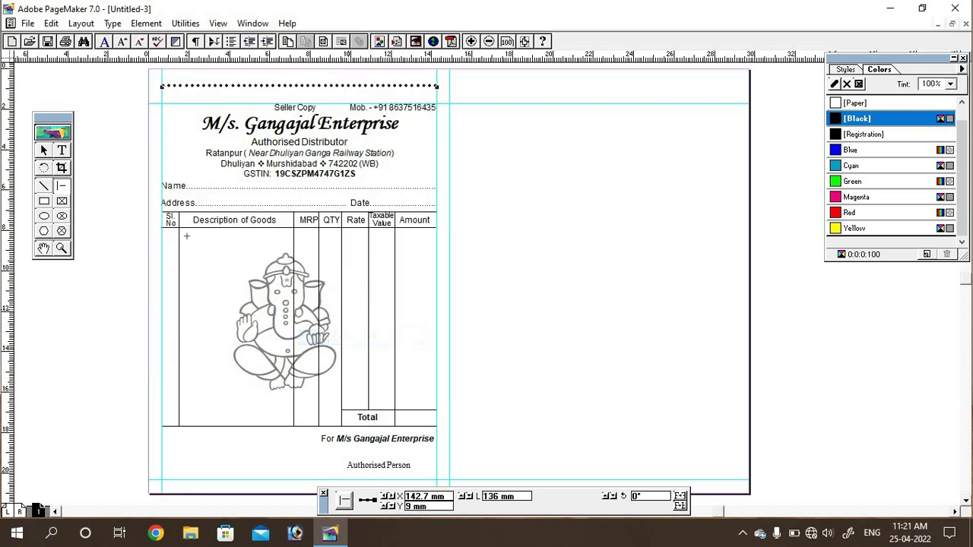
Step: Nudge the dotted line into place and drag the memo's left guide off the page
left_click(97, 285)
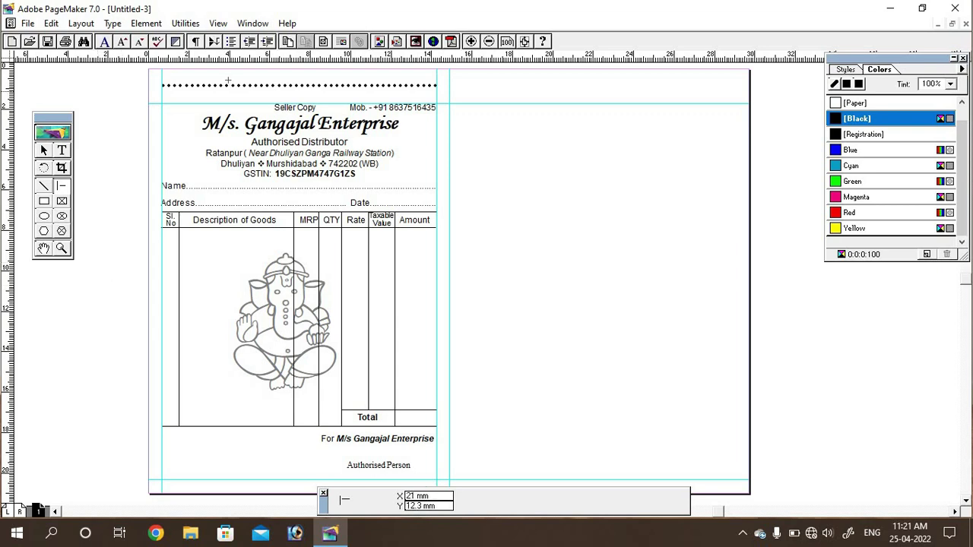
left_click(44, 151)
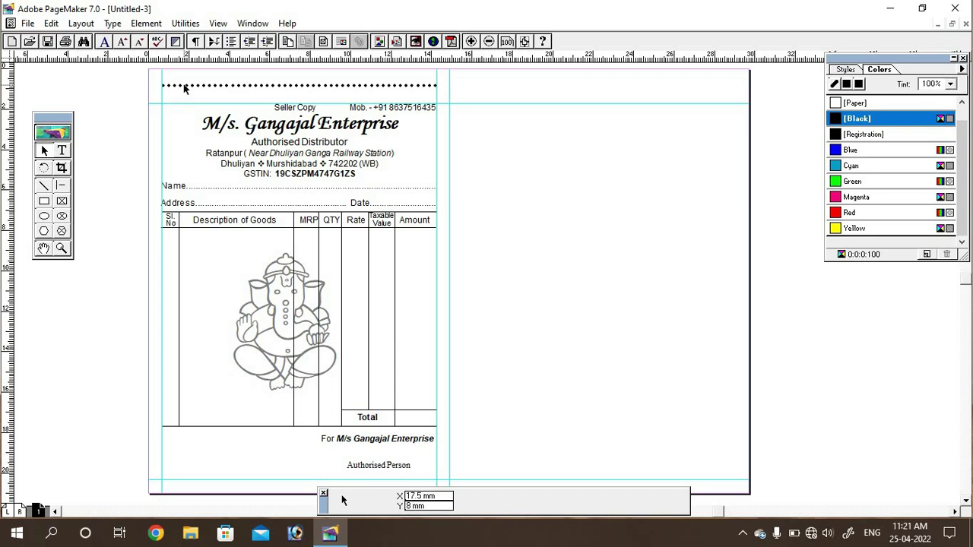
left_click(182, 85)
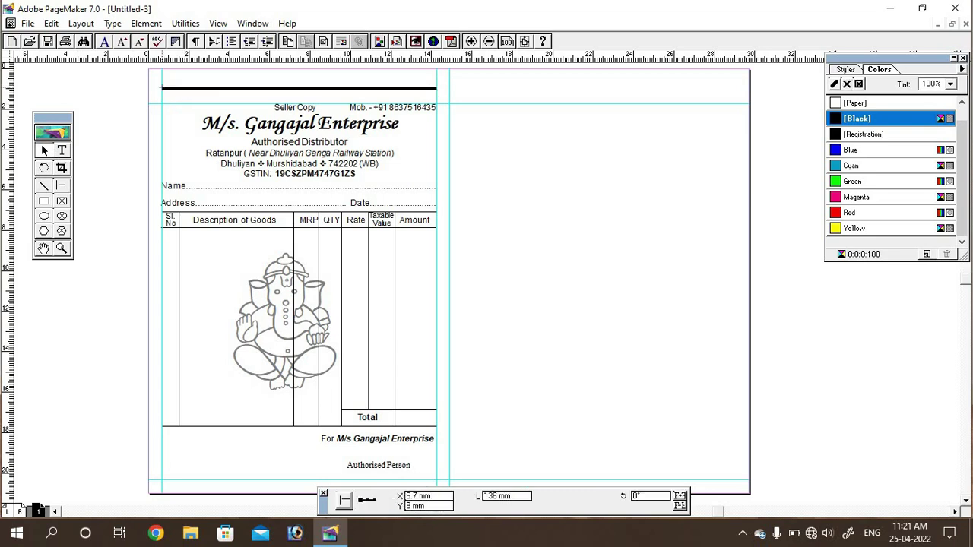
left_click_drag(162, 87, 162, 89)
left_click(137, 183)
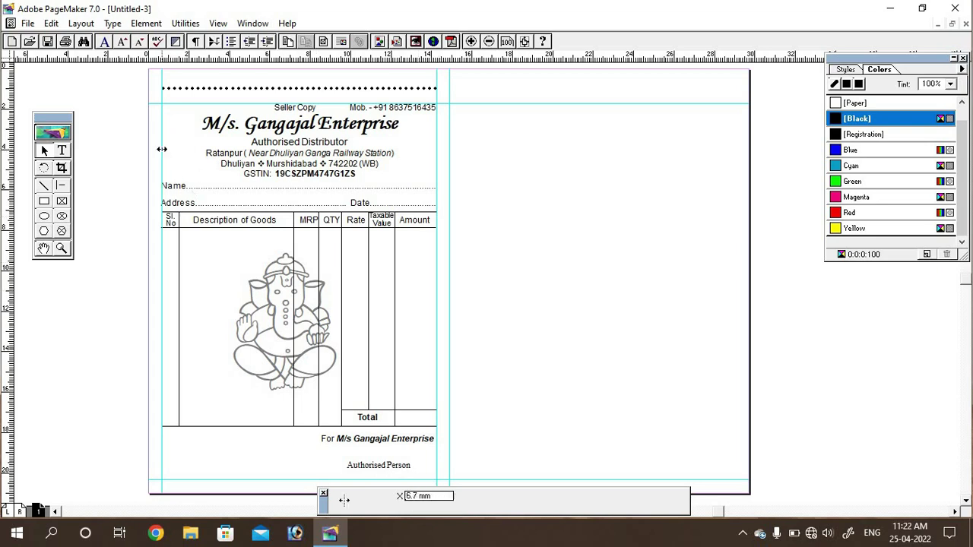
left_click_drag(161, 153, 115, 148)
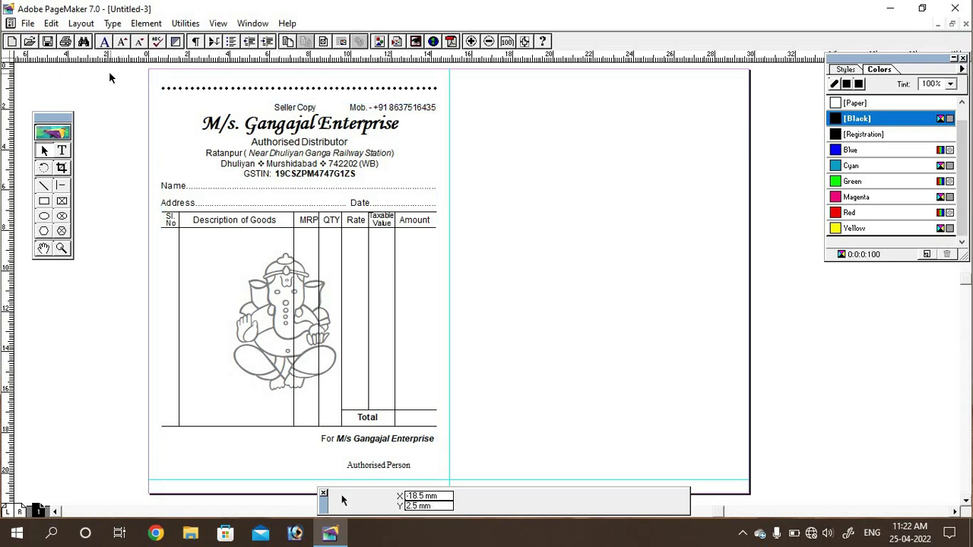
mouse_move(95, 70)
left_mouse_down()
mouse_move(490, 313)
mouse_move(487, 496)
left_mouse_up()
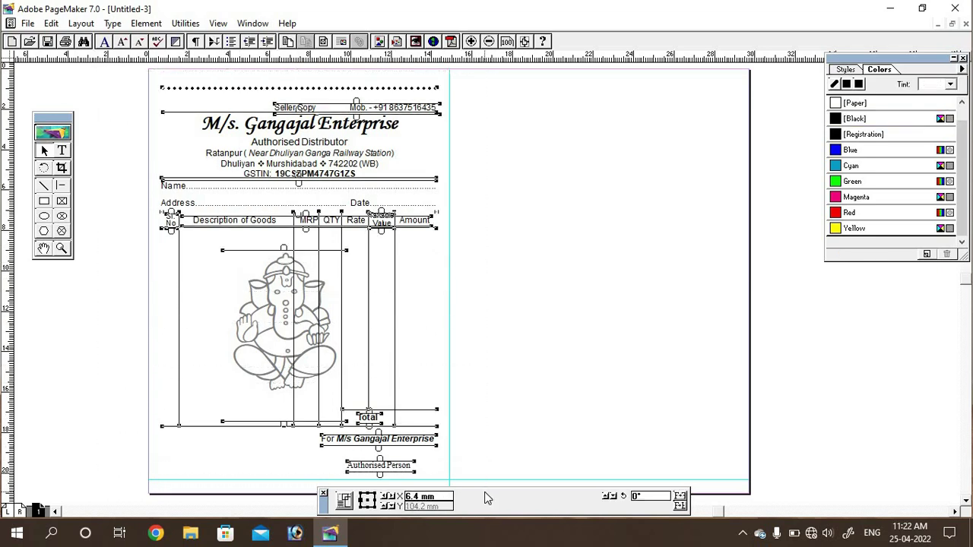
Step: Paste a duplicate memo, align it with arrow keys, and move it to the right half
left_click(519, 400)
key("ctrl+v")
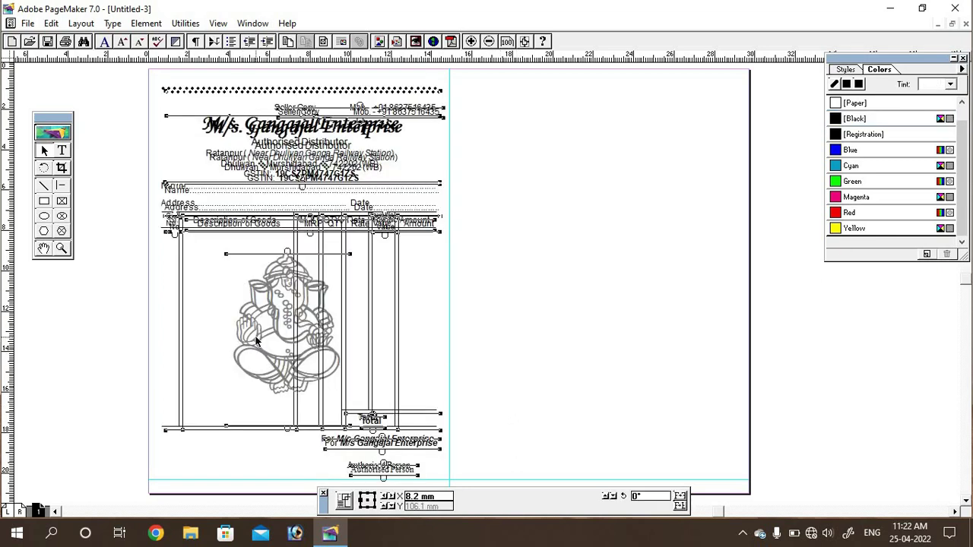
key("Up")
key("Up")
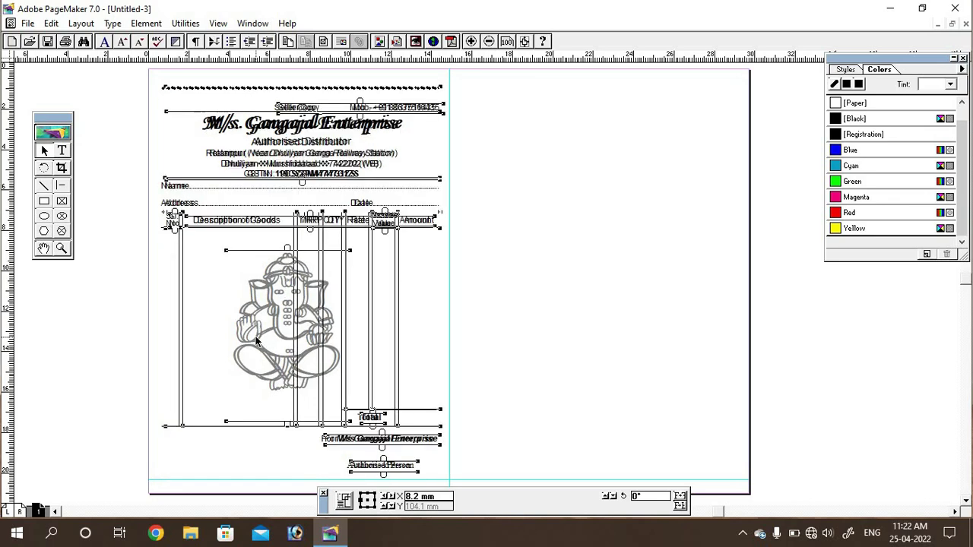
key("Left")
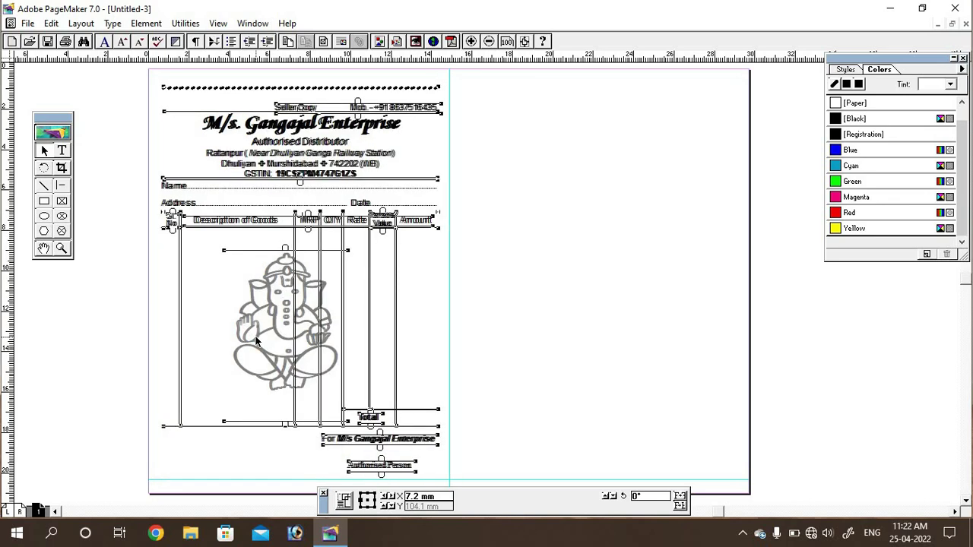
left_click_drag(257, 342, 556, 341)
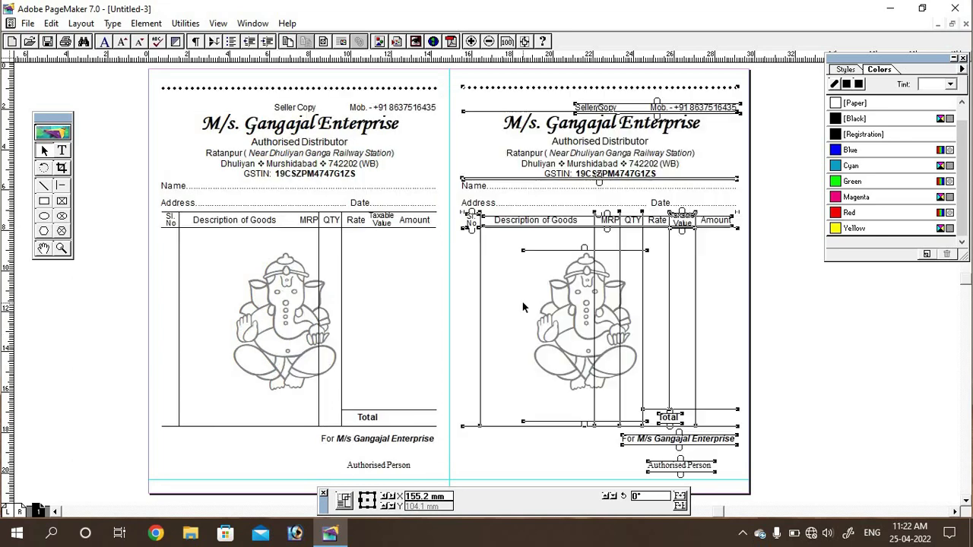
left_click(776, 347)
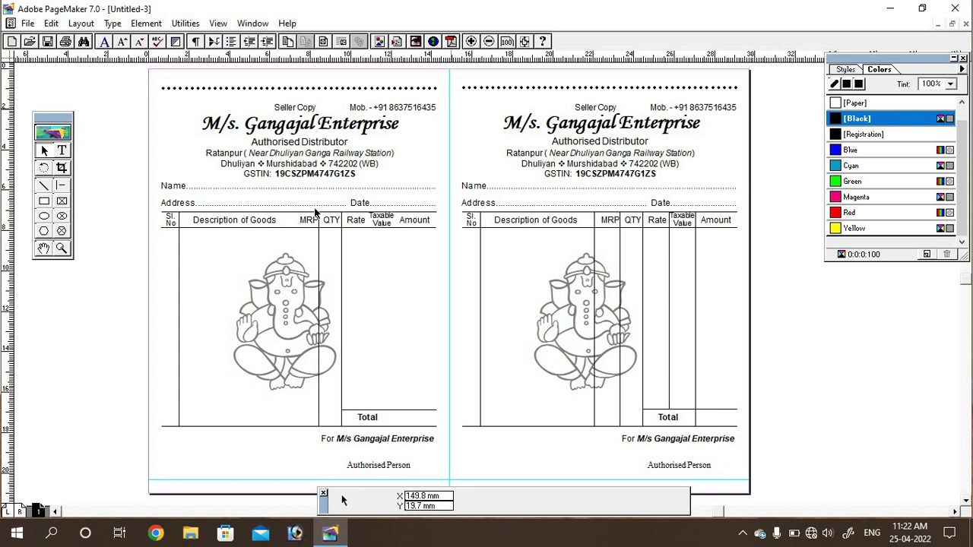
left_click(62, 184)
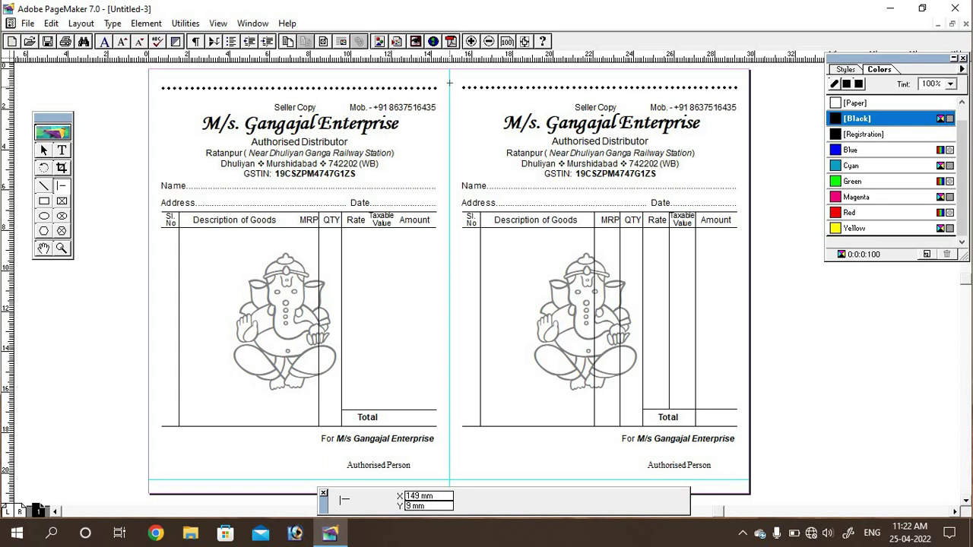
Step: Draw a 16 mm vertical divider down from the page's top centre and zoom in to check
left_click_drag(449, 68, 449, 100)
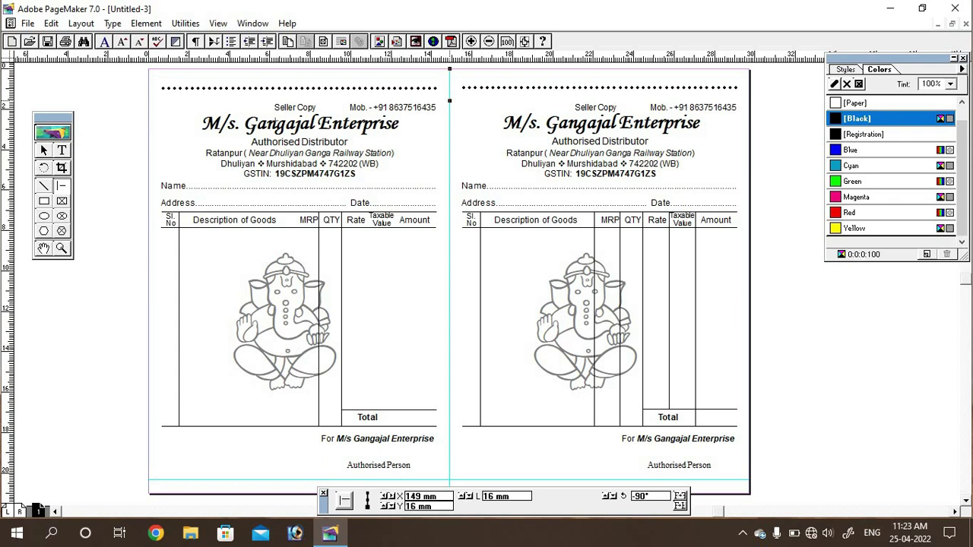
left_click(59, 188)
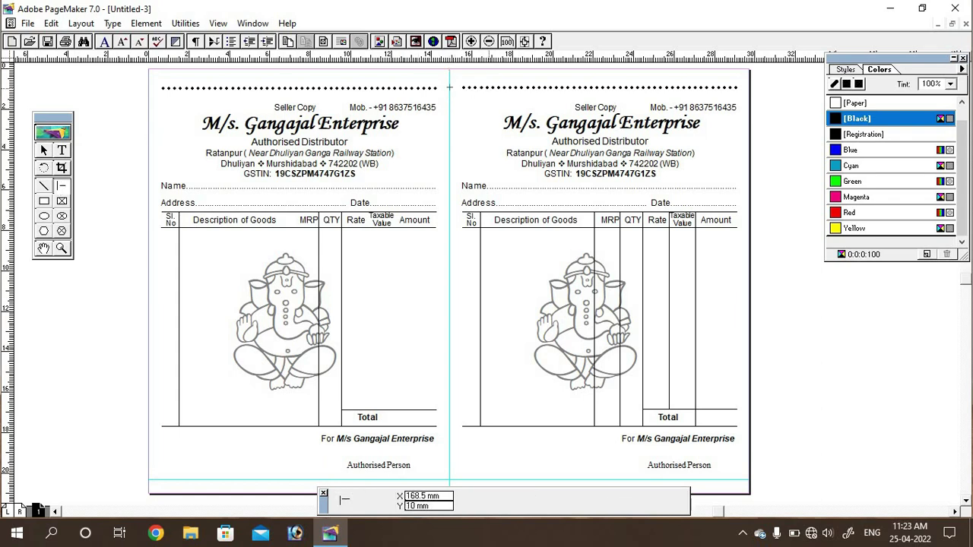
key("ctrl+1")
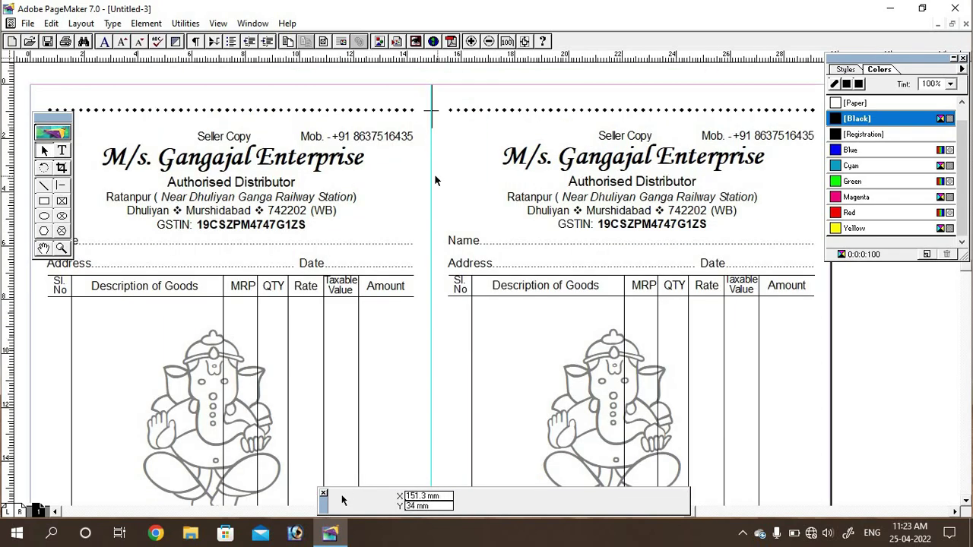